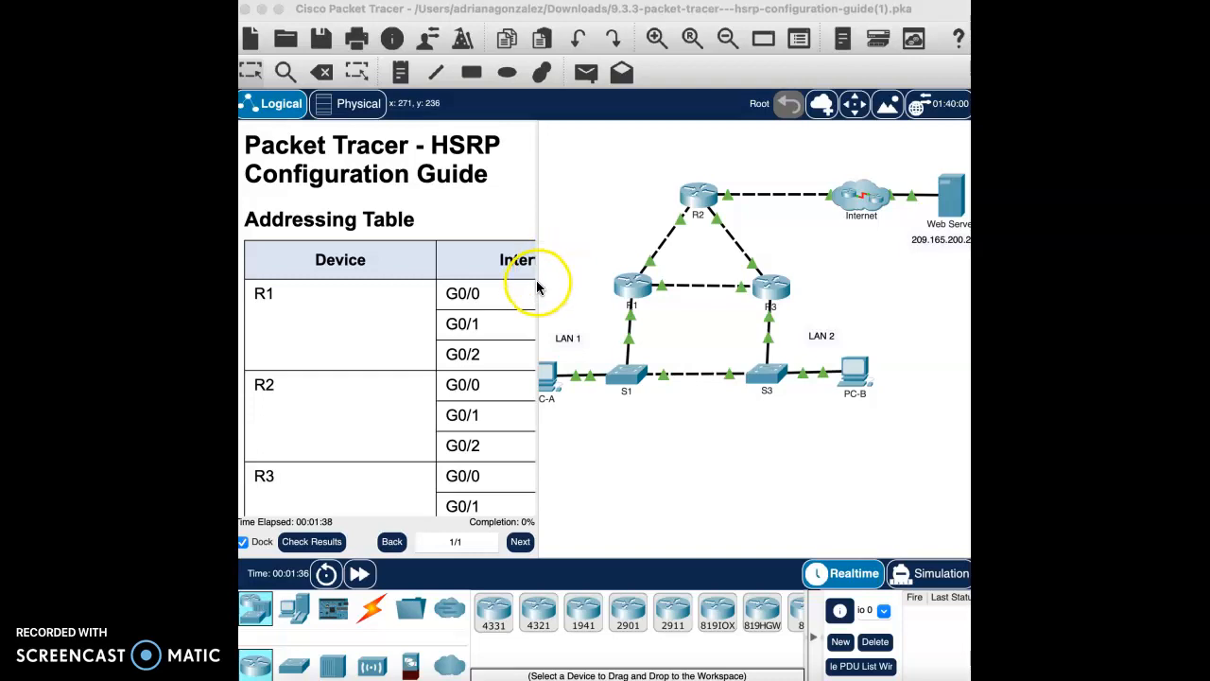
Step: Widen the lab guide panel and scroll it back to Part 1: Verify Connectivity
left_click_drag(538, 270, 633, 268)
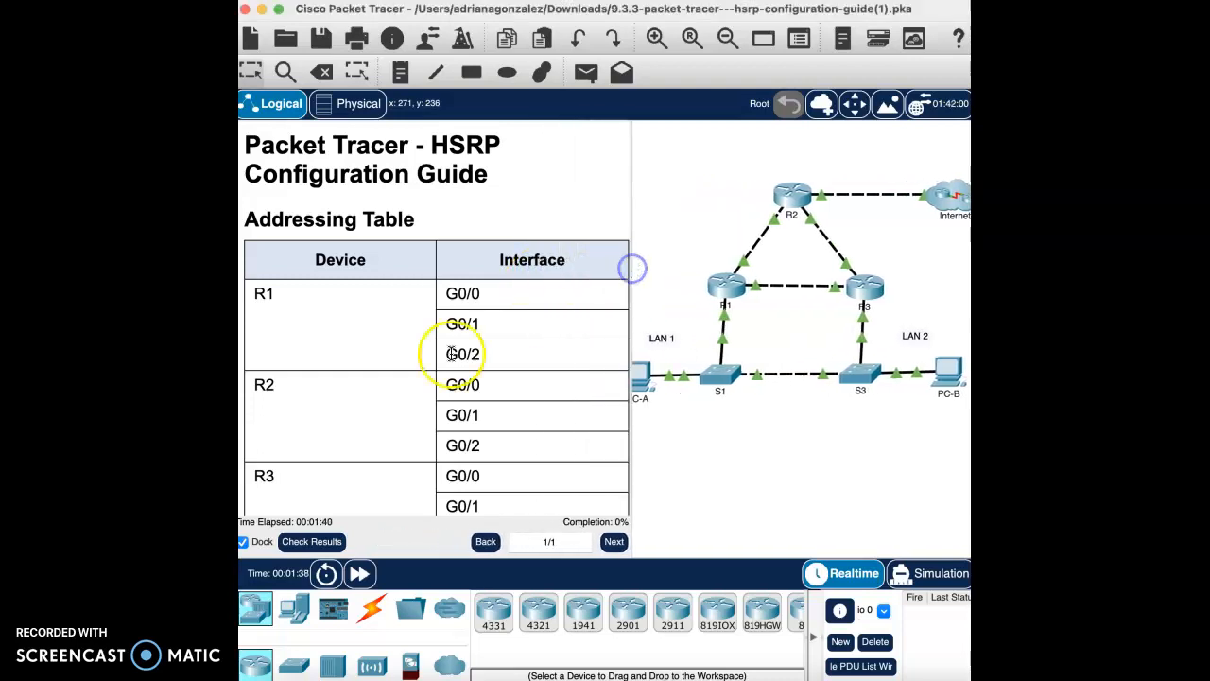
scroll(451, 354, "down", 10)
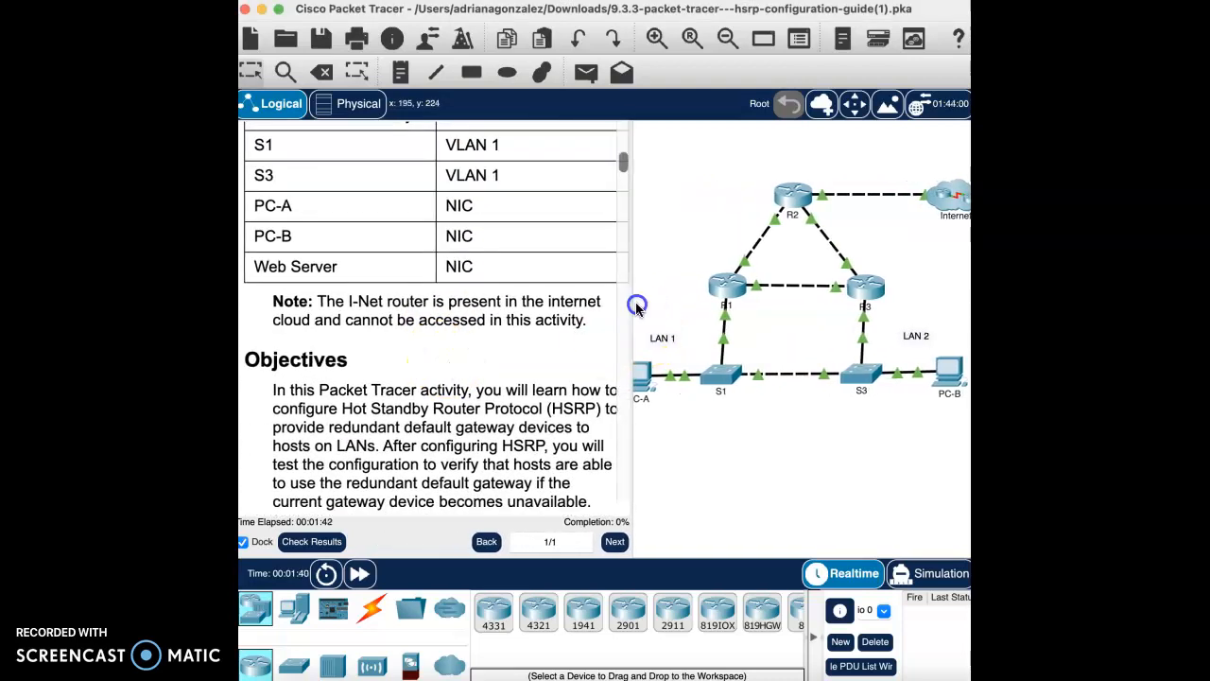
scroll(424, 381, "down", 15)
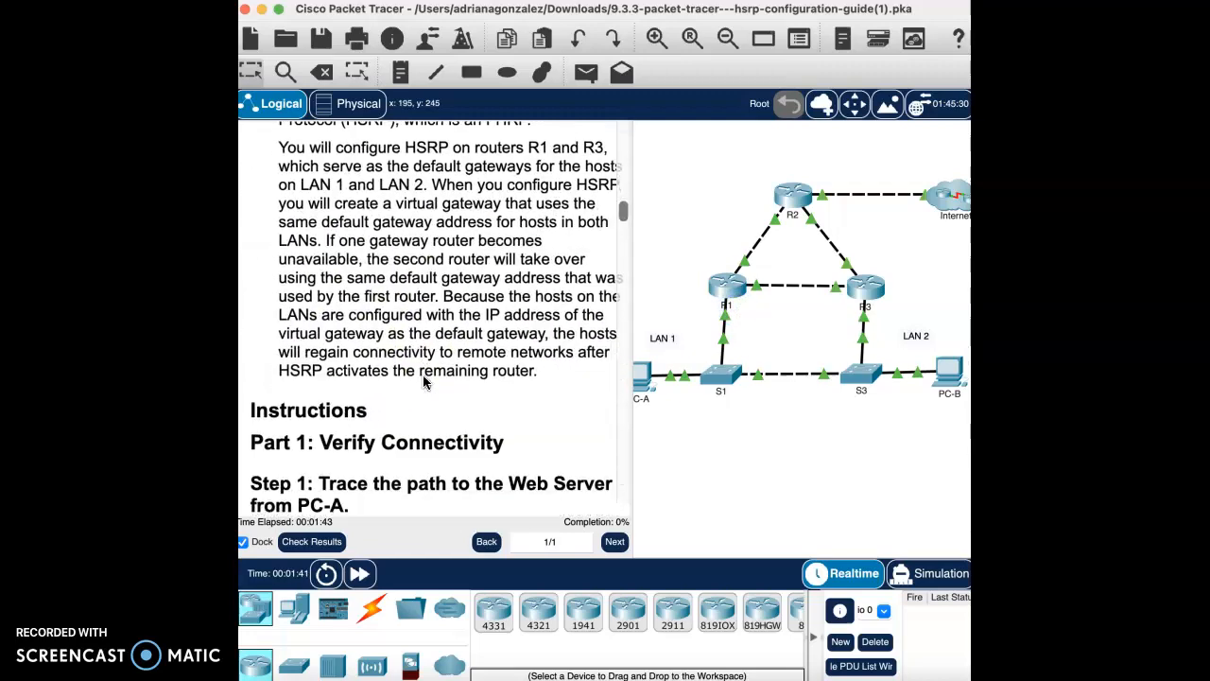
scroll(423, 379, "up", 5)
scroll(423, 376, "down", 10)
scroll(424, 376, "down", 20)
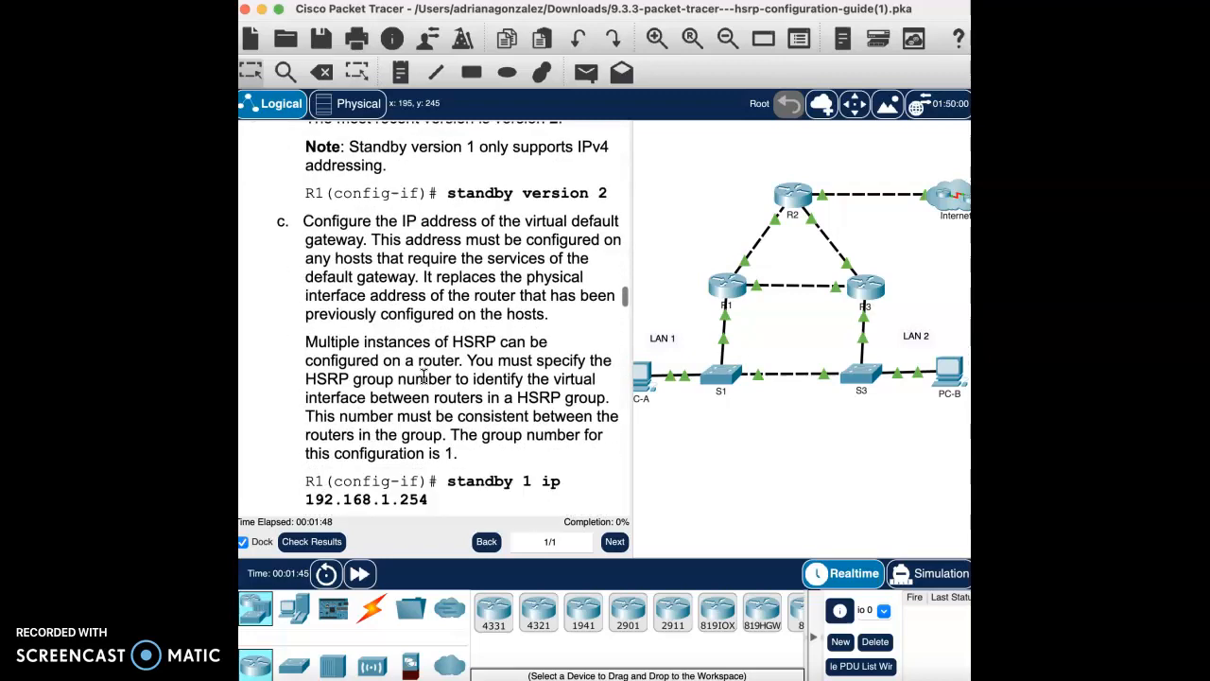
scroll(423, 377, "down", 20)
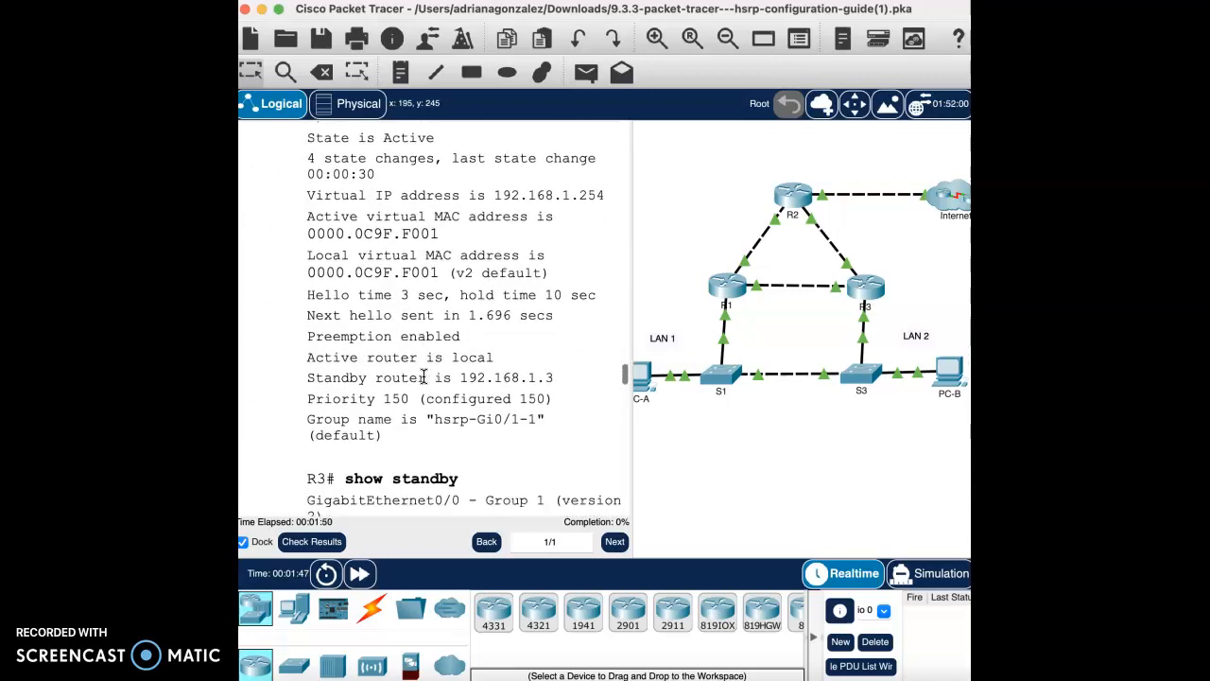
scroll(423, 376, "down", 20)
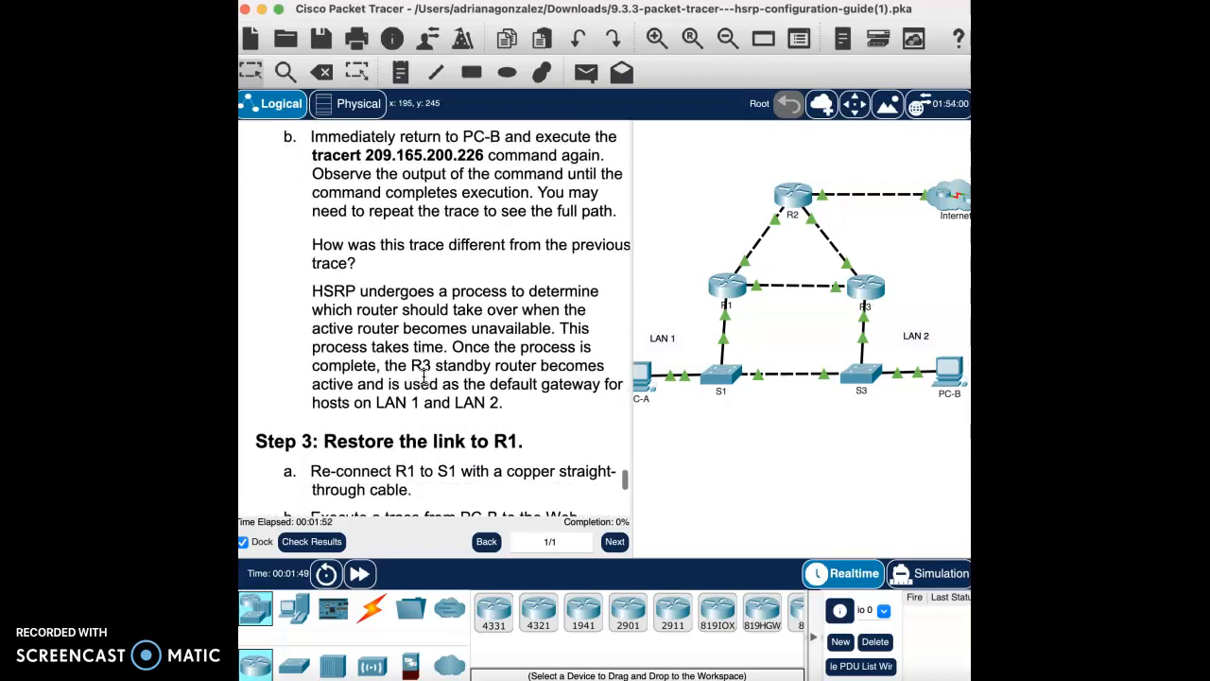
scroll(424, 376, "up", 20)
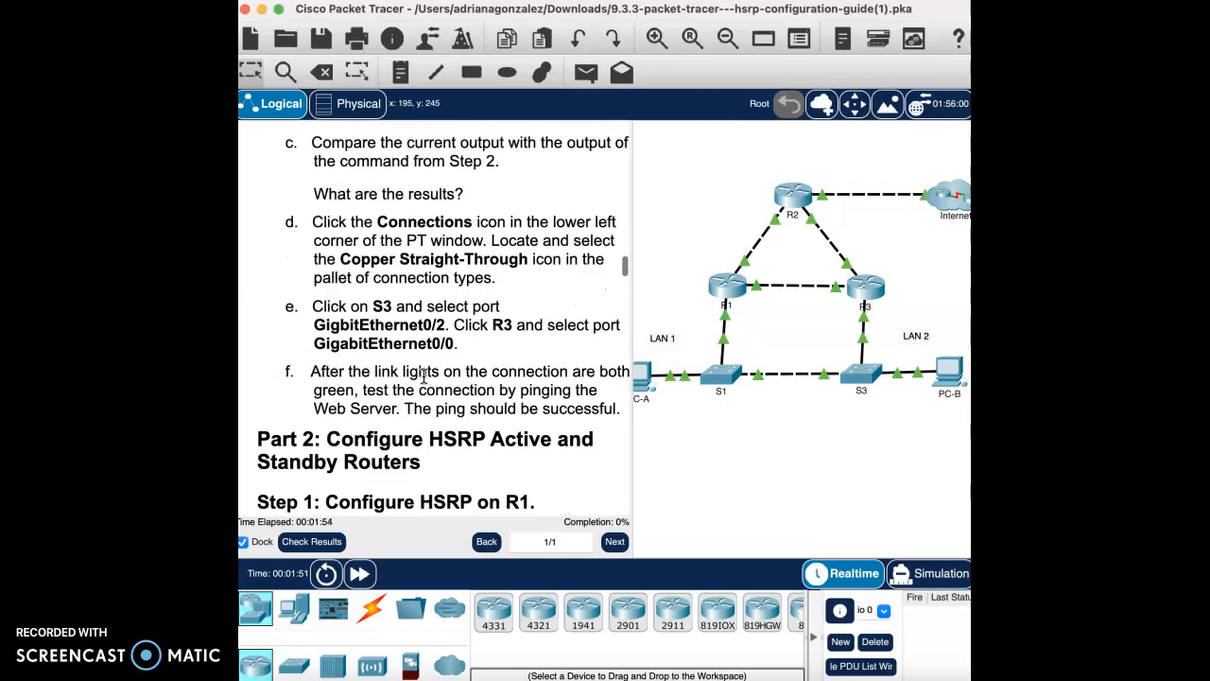
scroll(424, 377, "up", 20)
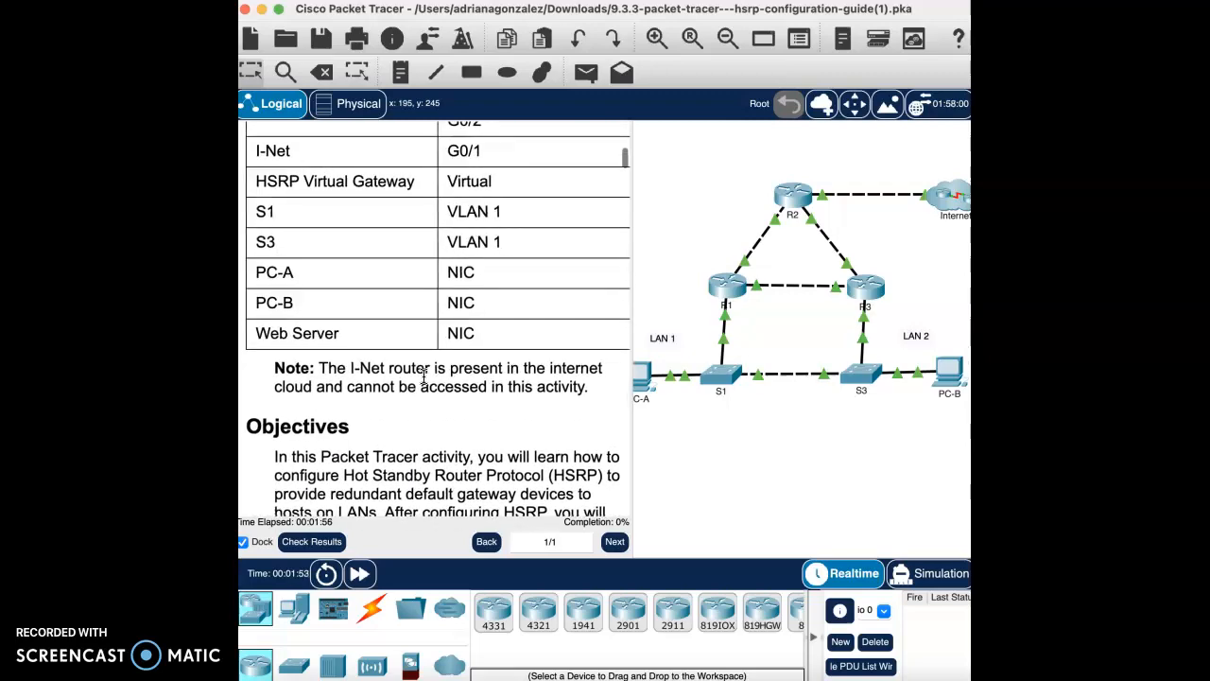
scroll(424, 377, "up", 5)
scroll(423, 377, "down", 20)
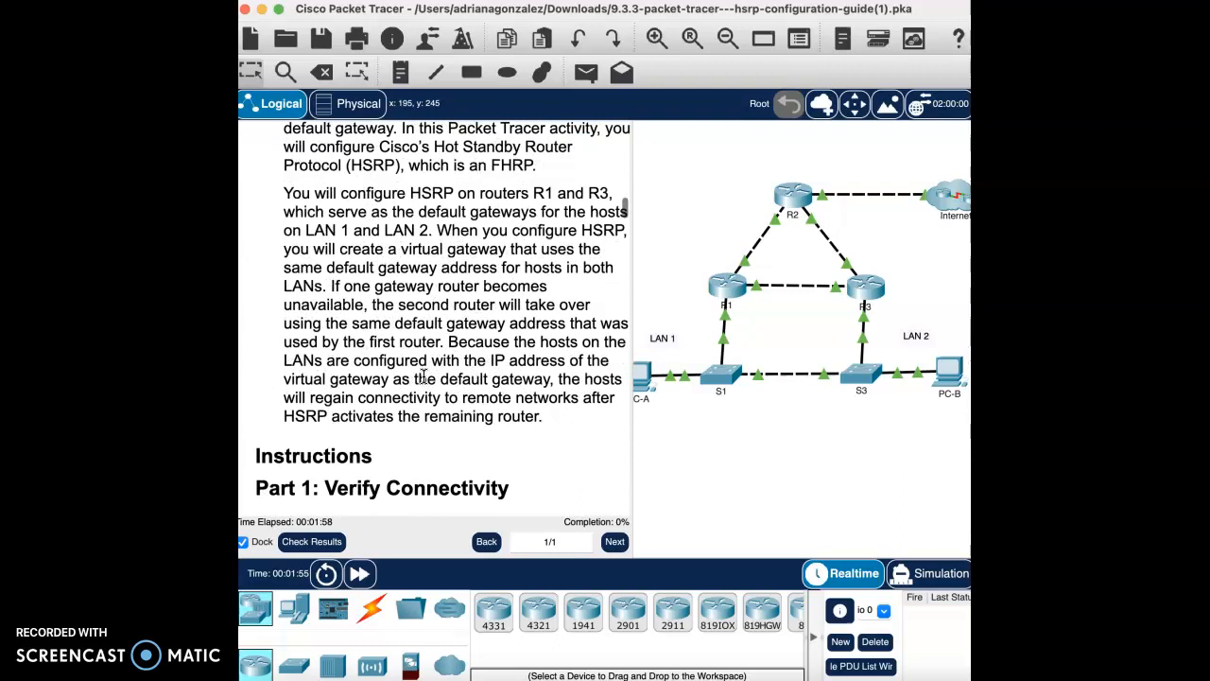
scroll(424, 376, "up", 1)
left_click(432, 197)
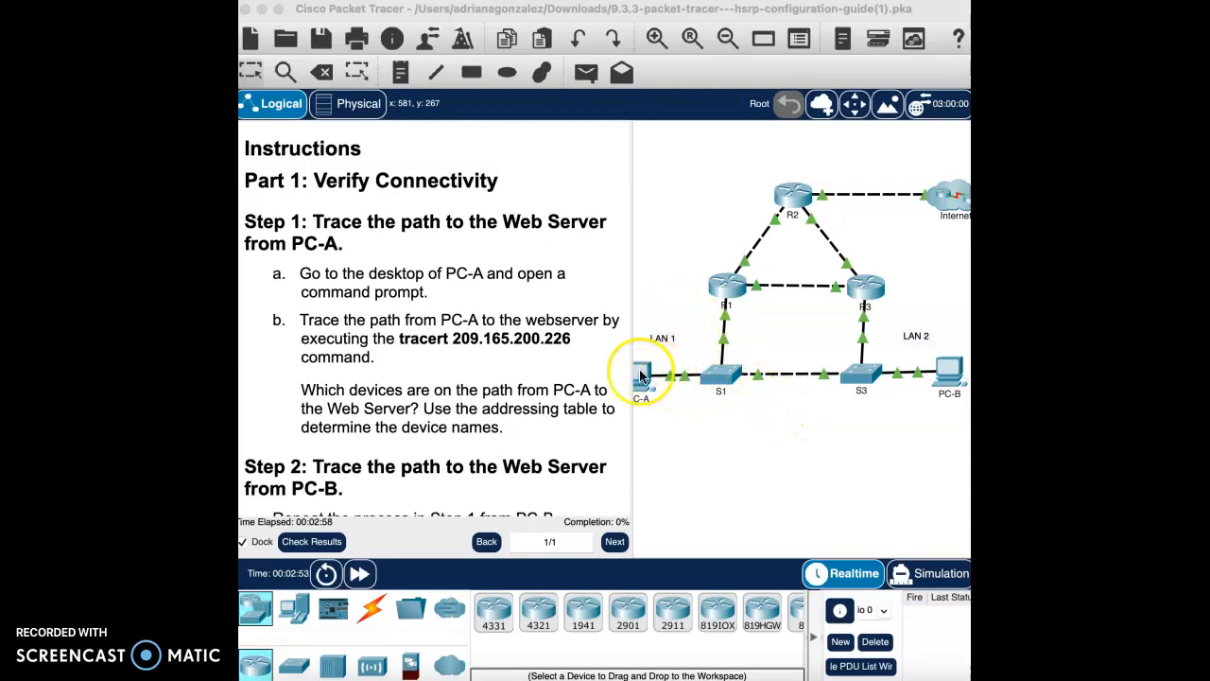
Step: Trace PC-A's route to 209.165.200.226 via gateway 192.168.1.1, then bring up PC-B's desktop
scroll(688, 358, "left", 1)
left_click_drag(633, 278, 505, 283)
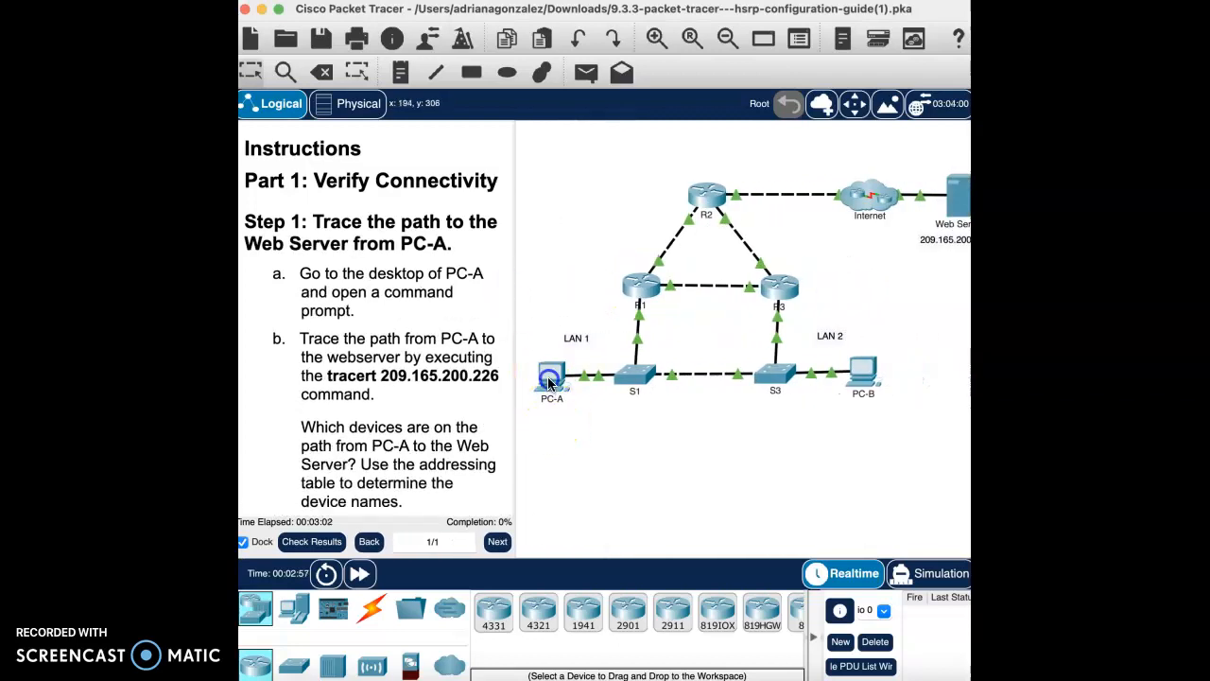
left_click(549, 380)
left_click(931, 155)
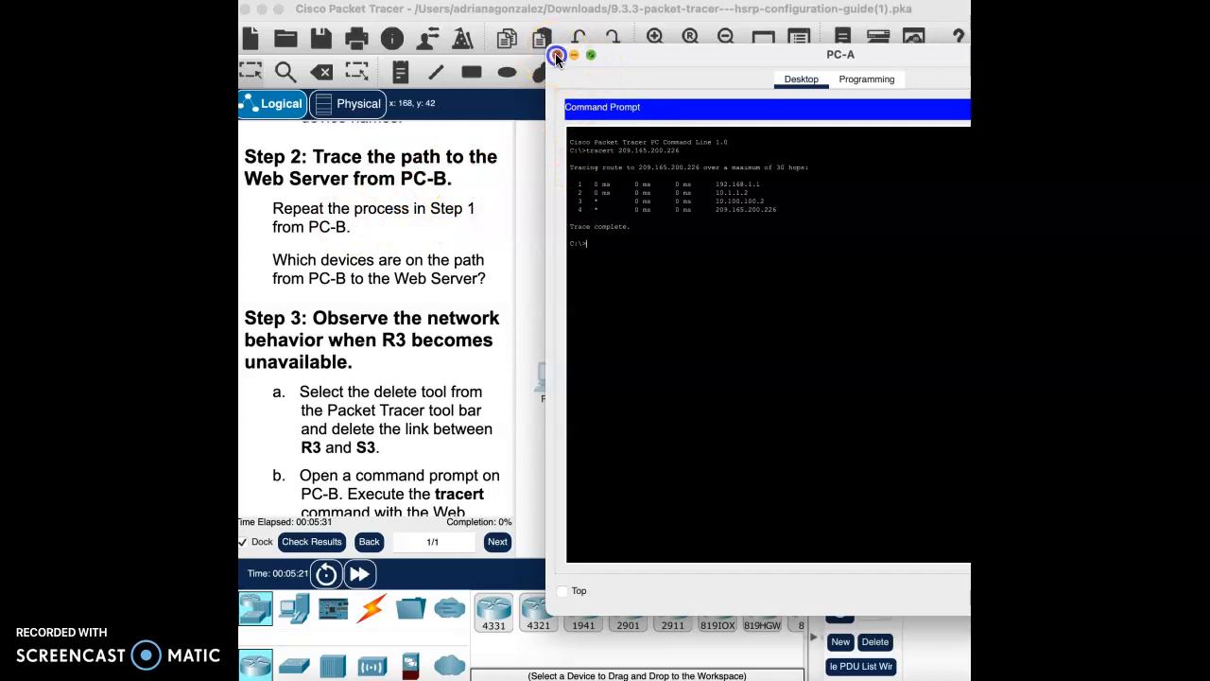
left_click(556, 54)
left_click(1088, 371)
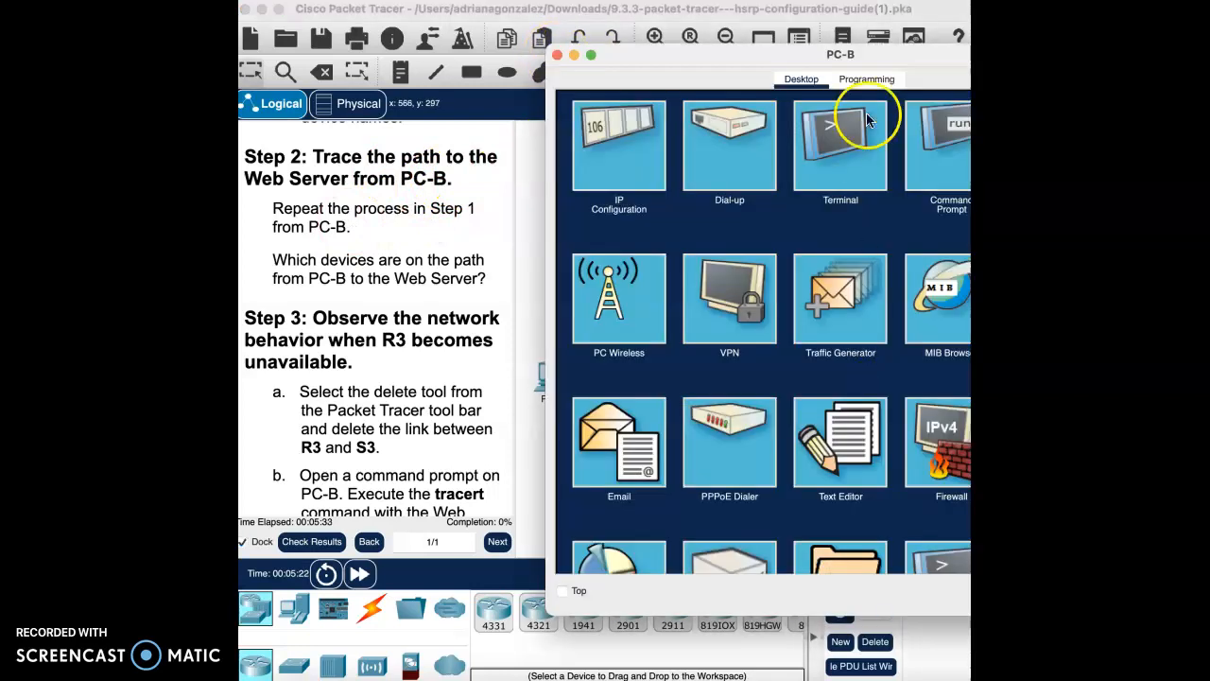
Step: Run tracert 209.165.200.226 on PC-B, confirming first hop 192.168.1.3, and scroll the guide to Step 3
left_click(928, 136)
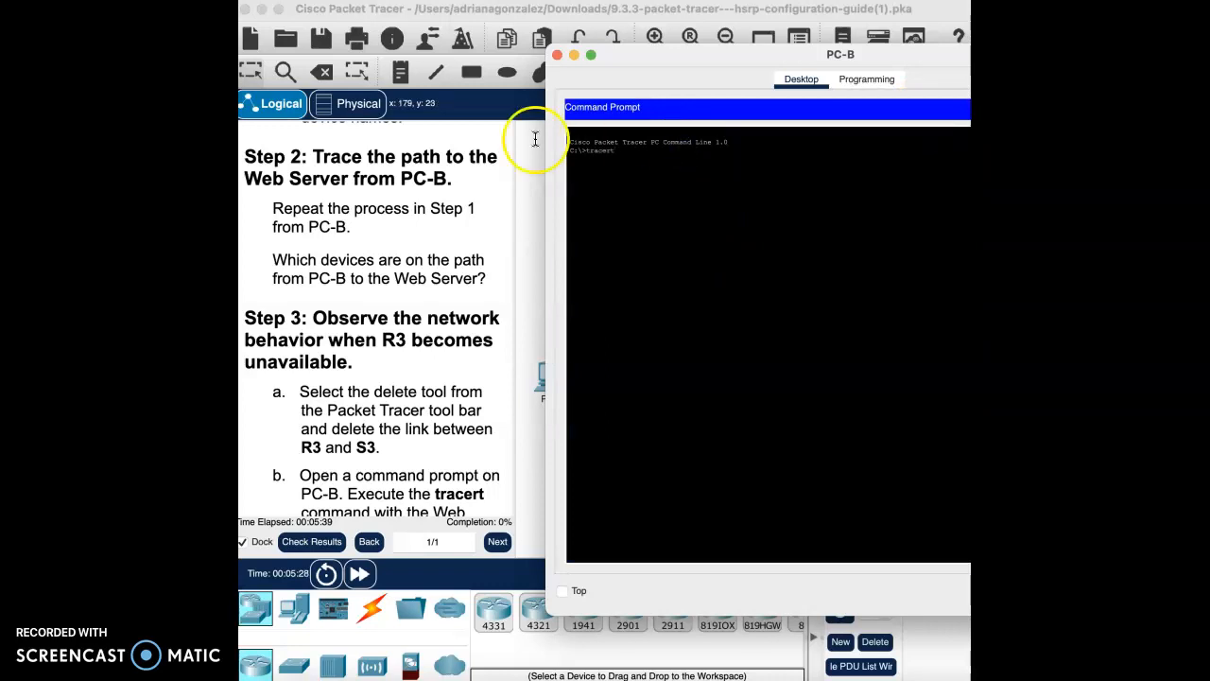
scroll(362, 186, "up", 6)
scroll(362, 186, "up", 3)
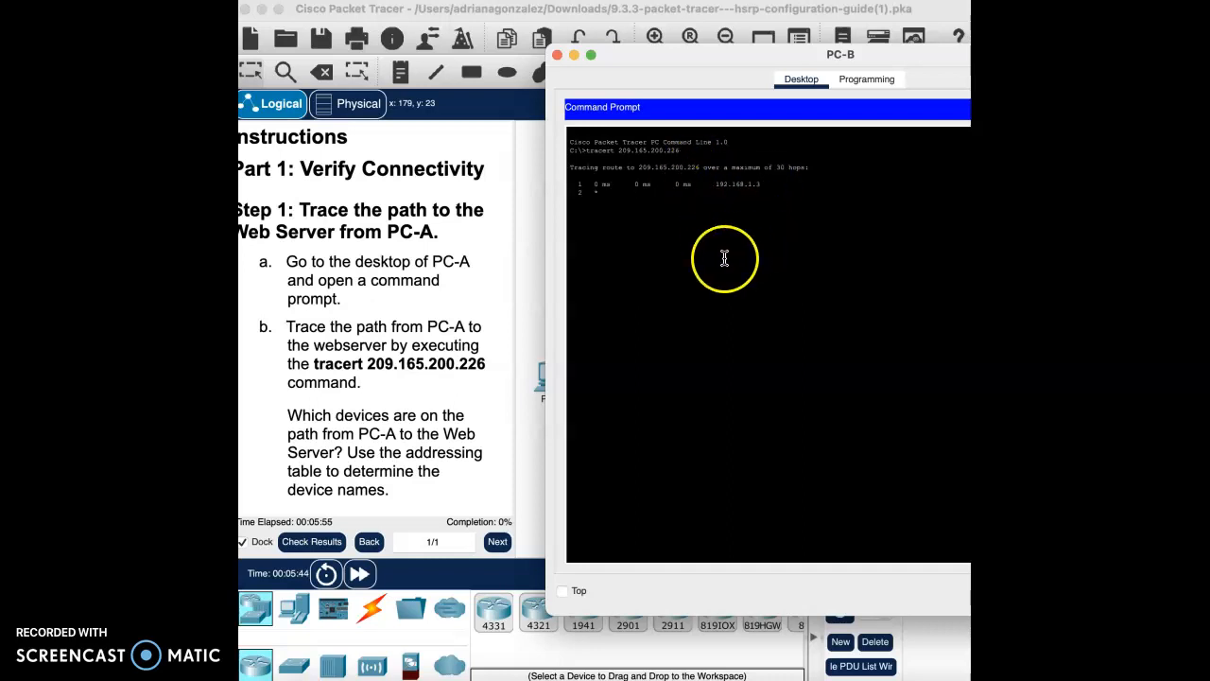
scroll(398, 432, "down", 2)
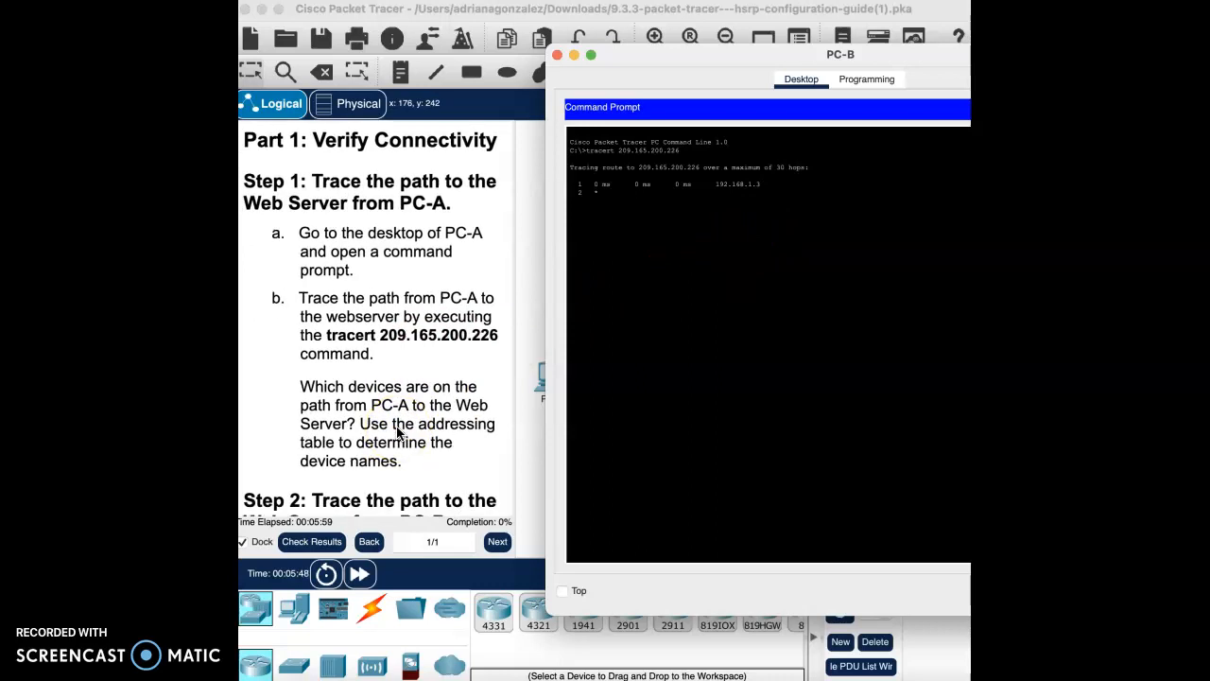
scroll(398, 432, "down", 8)
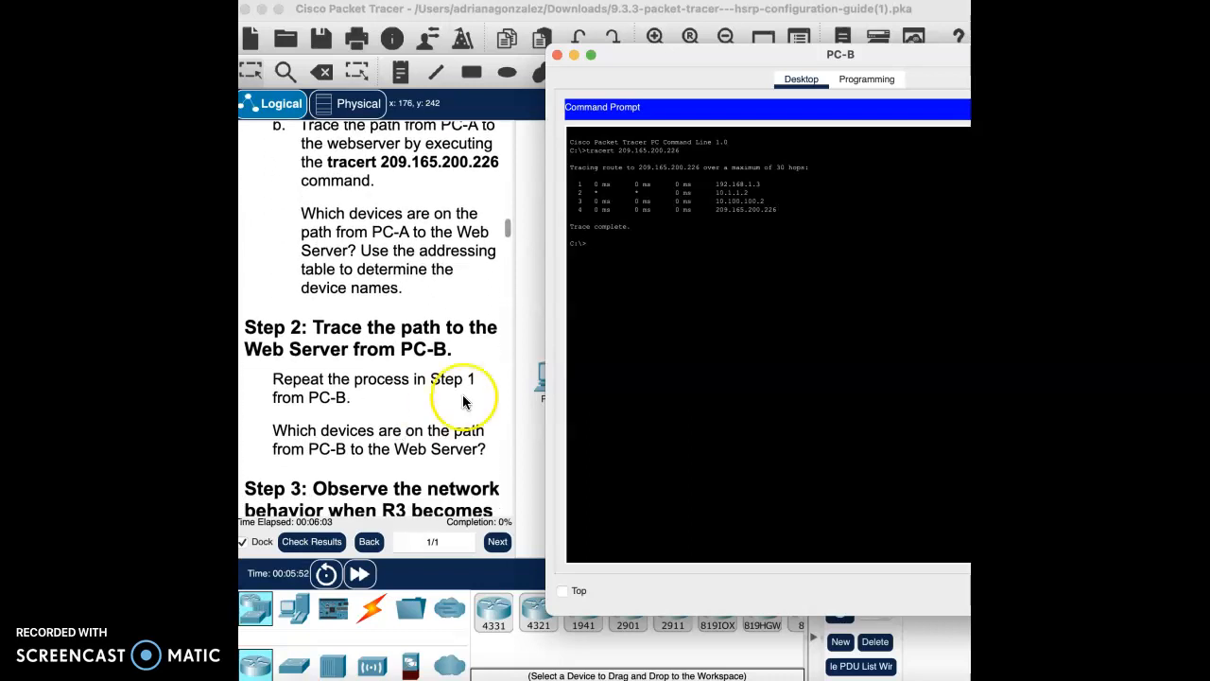
scroll(451, 441, "down", 10)
scroll(447, 443, "down", 2)
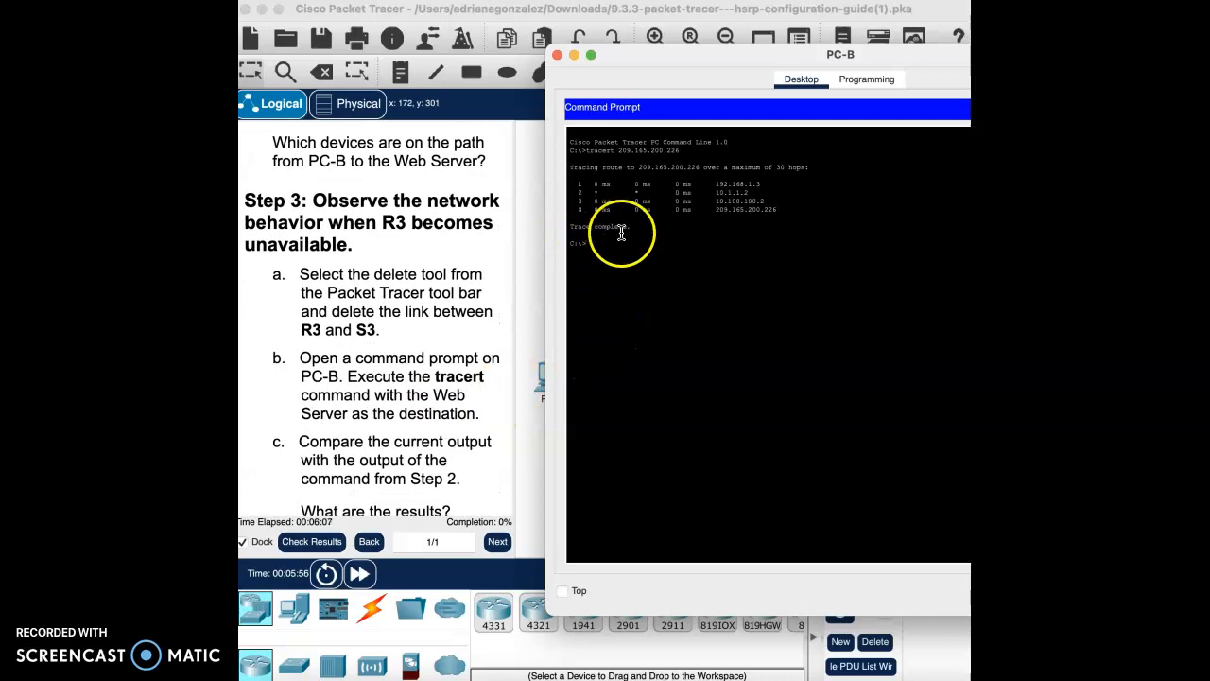
scroll(334, 454, "down", 3)
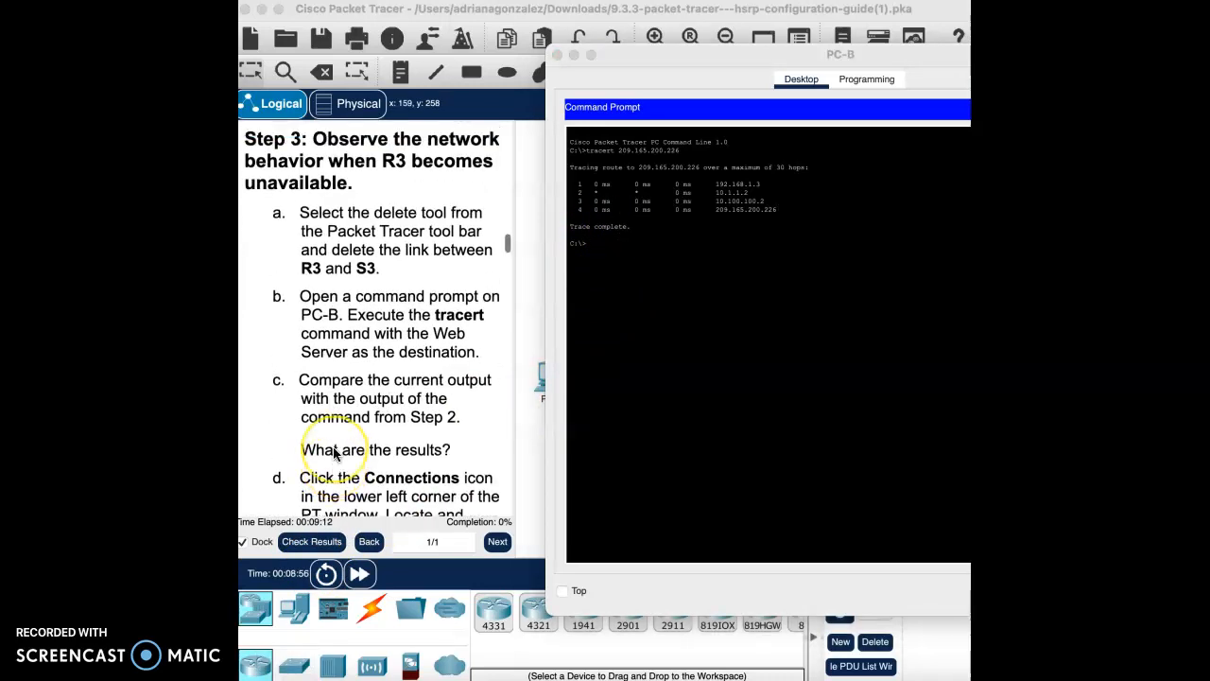
scroll(333, 454, "up", 1)
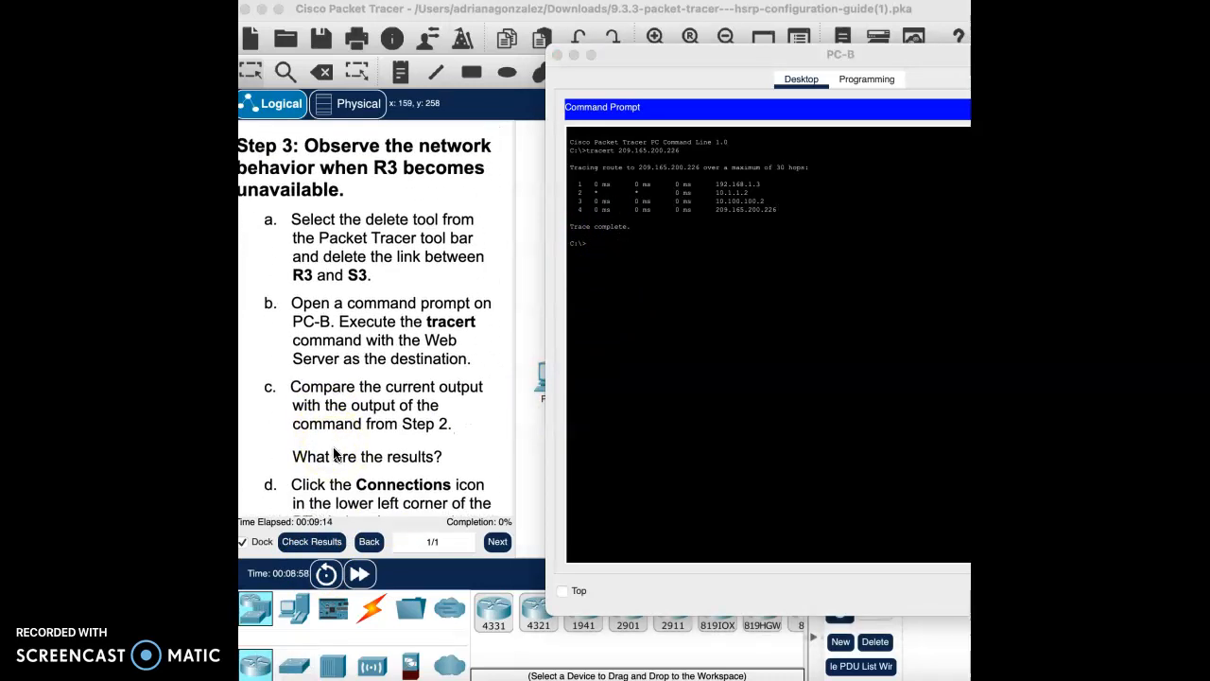
scroll(383, 263, "left", 1)
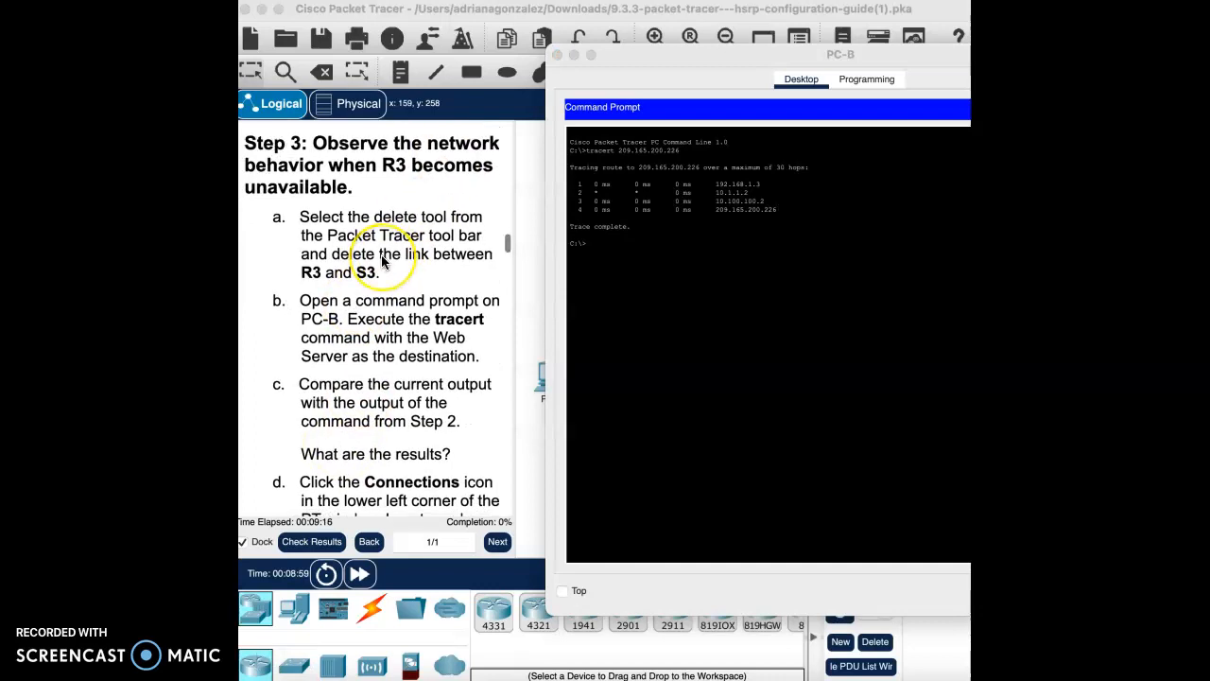
scroll(383, 262, "down", 1)
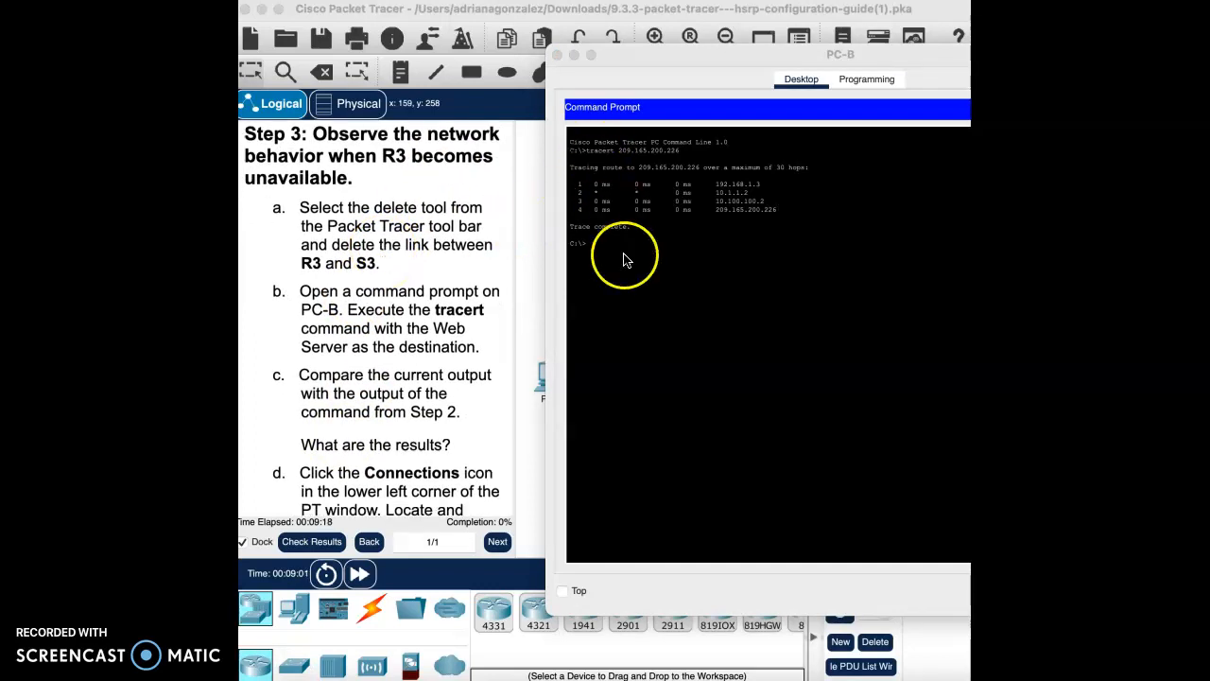
Step: Delete the R3–S3 link while keeping PC-B, then reopen PC-B's desktop
left_click(558, 57)
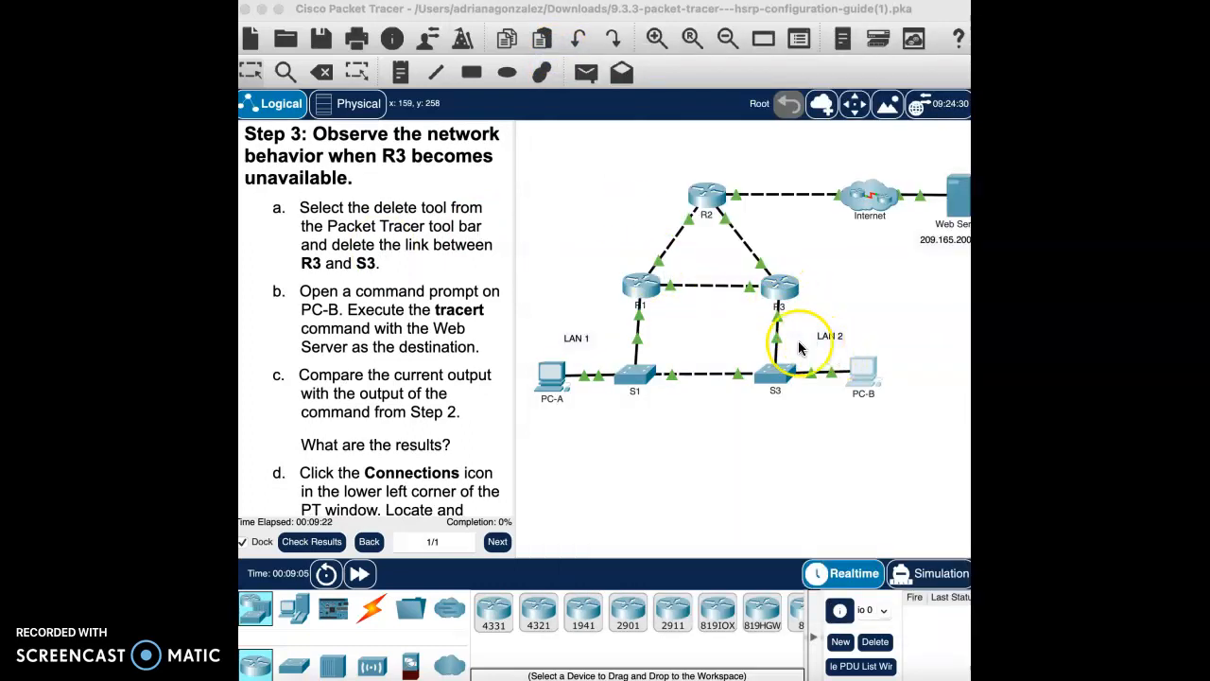
left_click(327, 72)
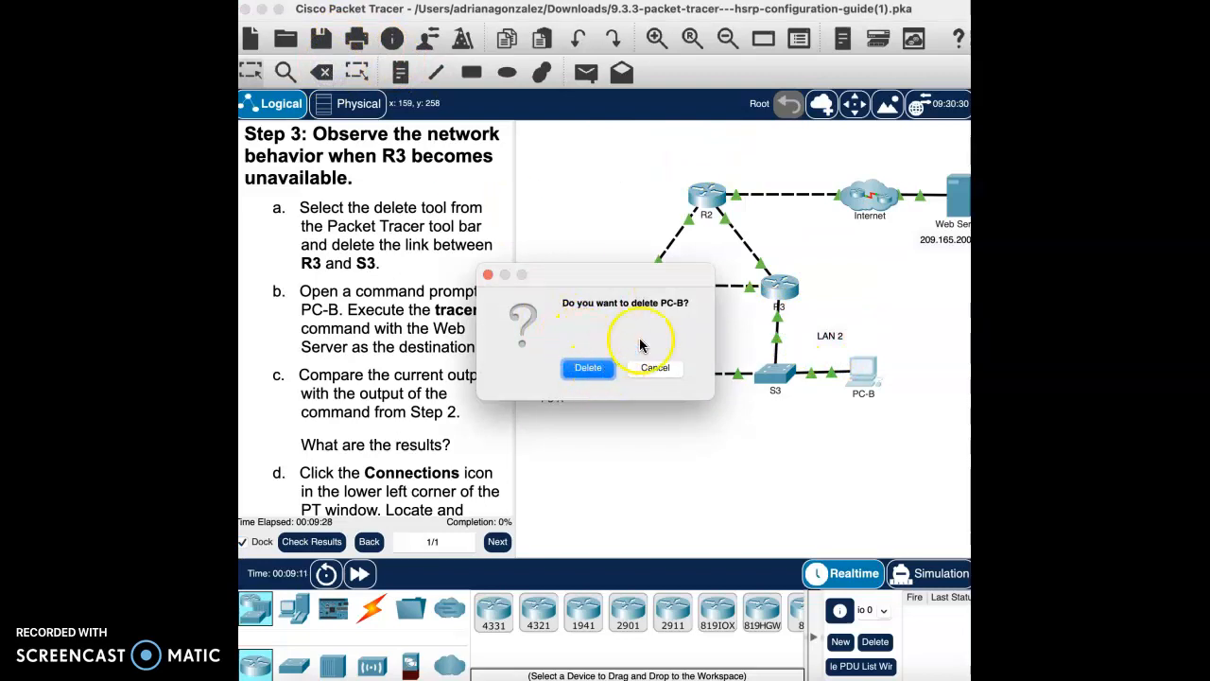
left_click(661, 371)
left_click(577, 194)
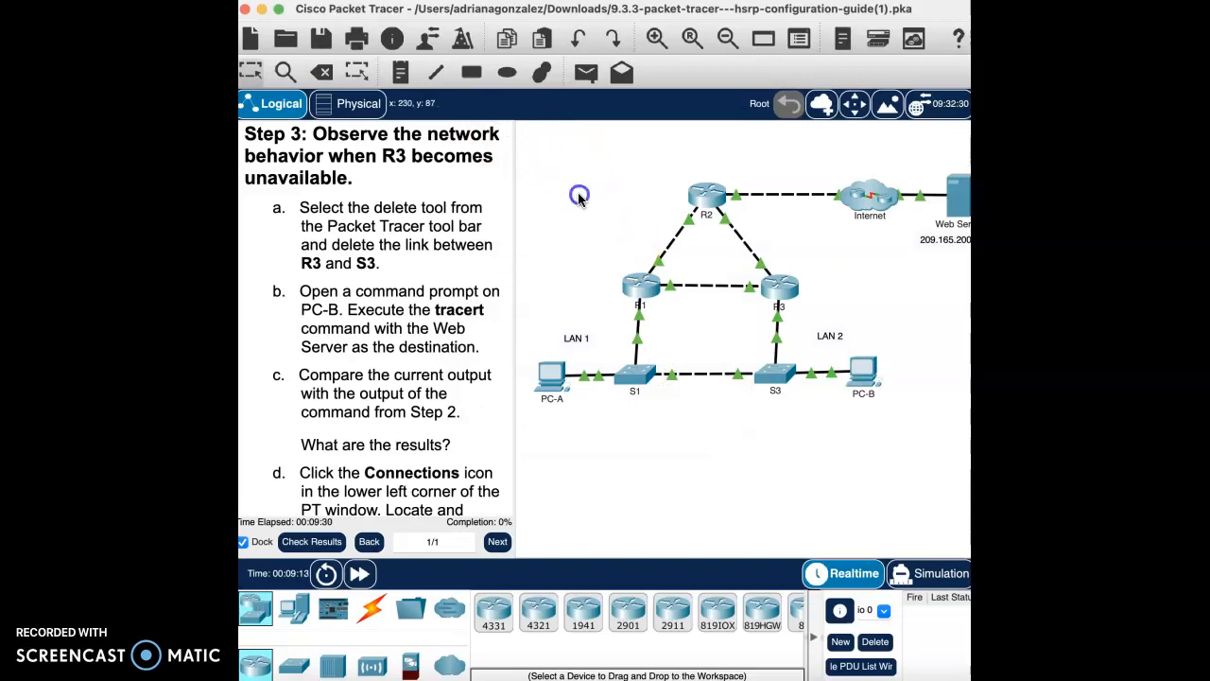
left_click(325, 76)
left_click(776, 331)
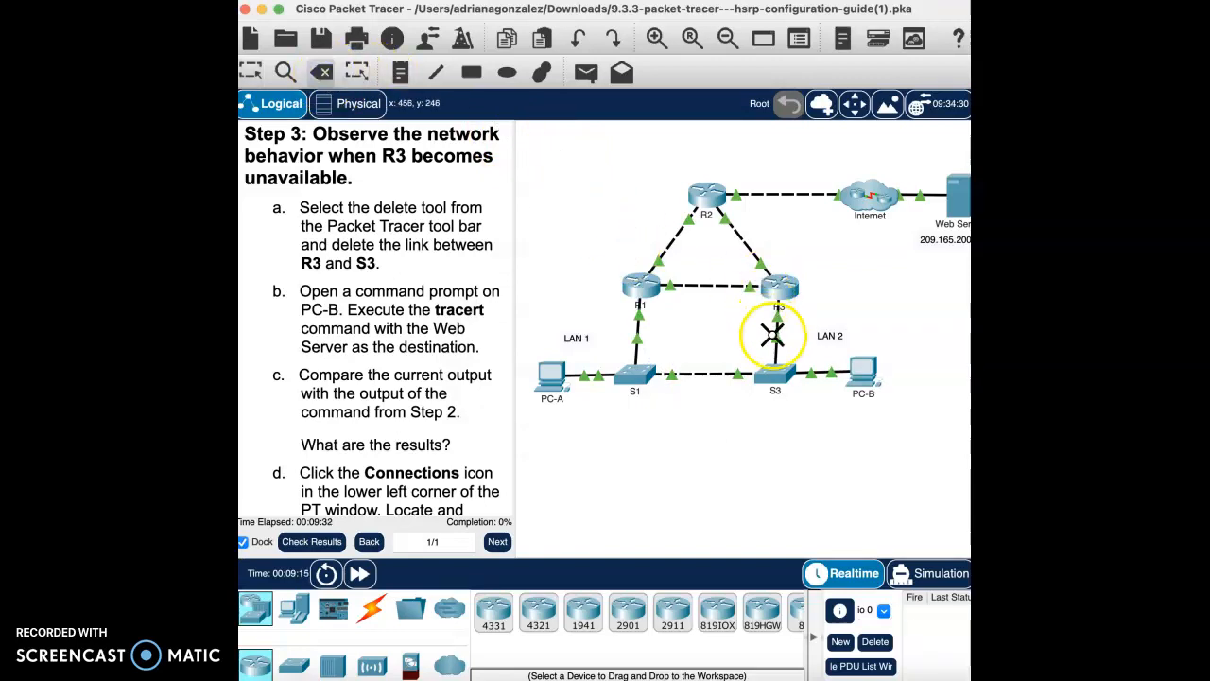
left_click(778, 338)
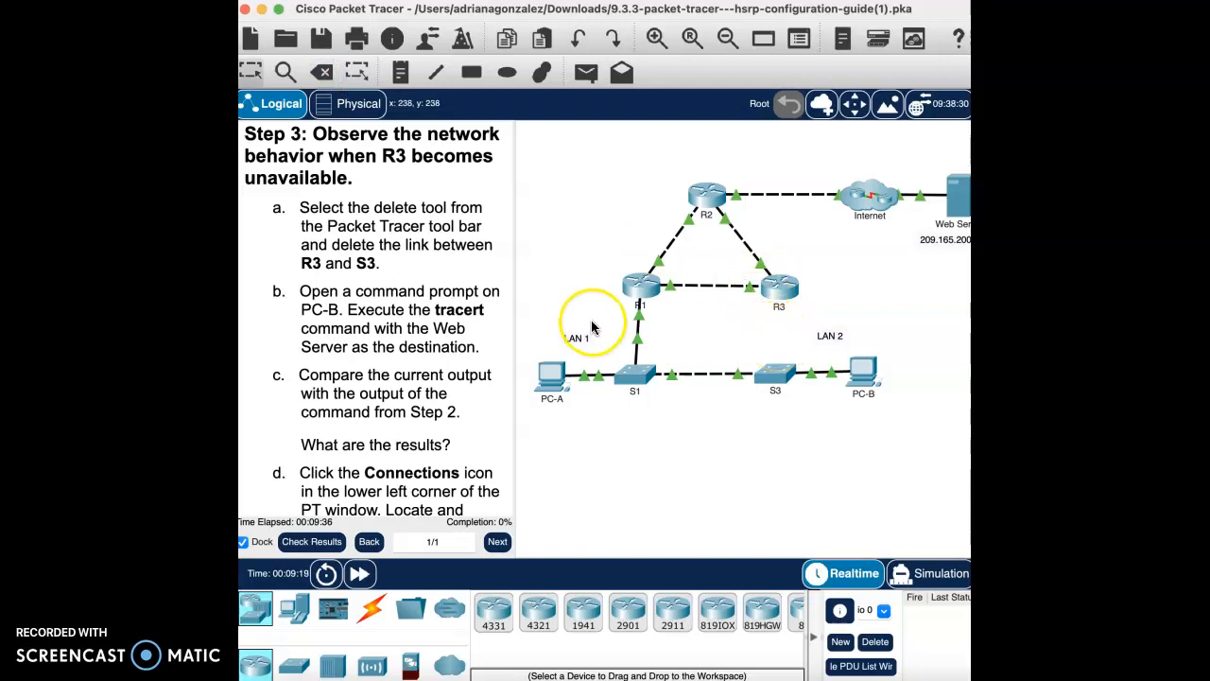
left_click(858, 393)
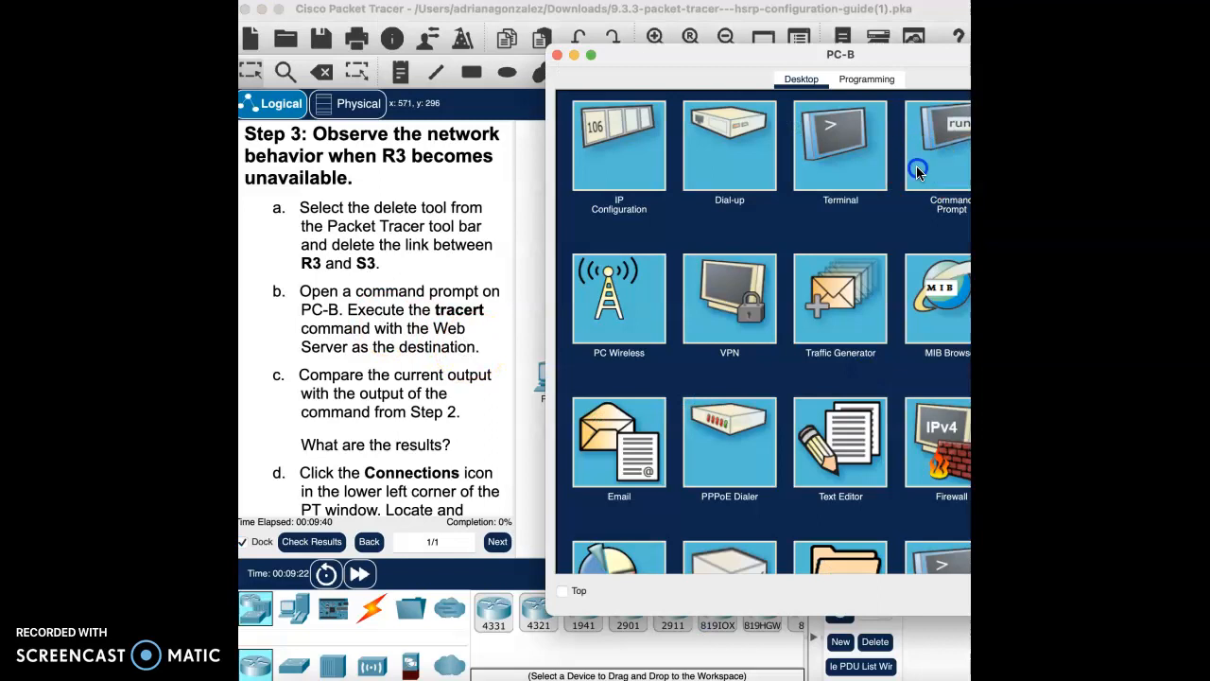
Step: Rerun tracert 209.165.200.226 on PC-B and watch its first hop time out
left_click(916, 166)
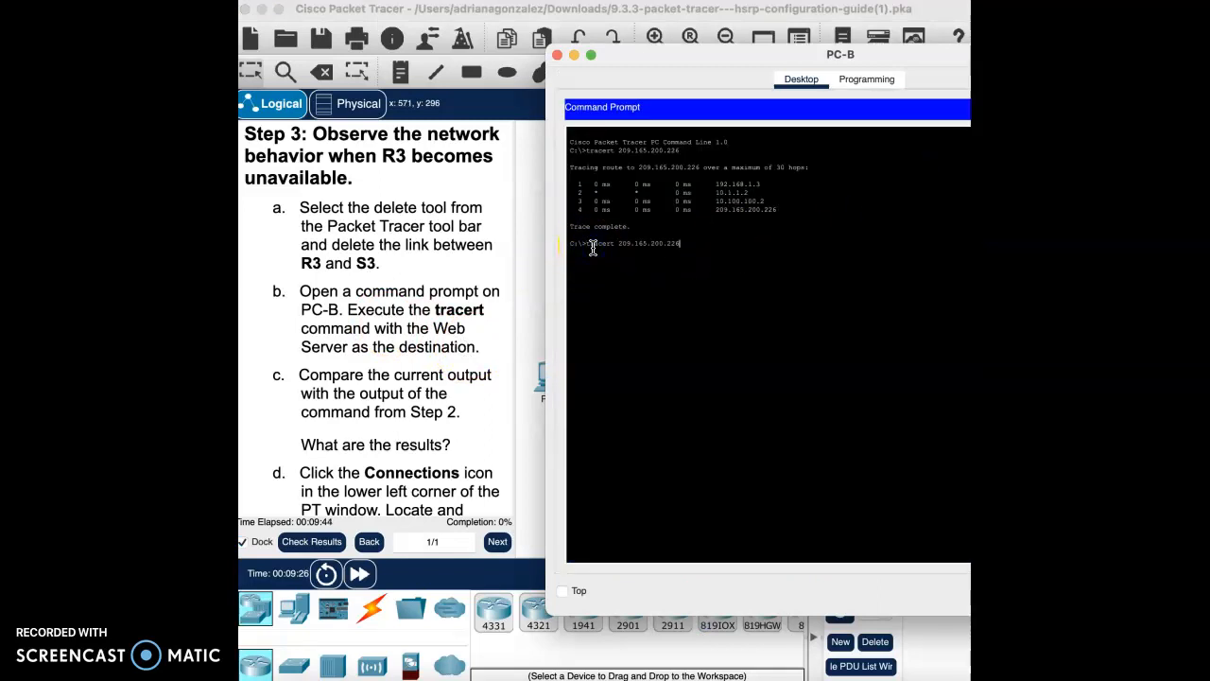
key("Return")
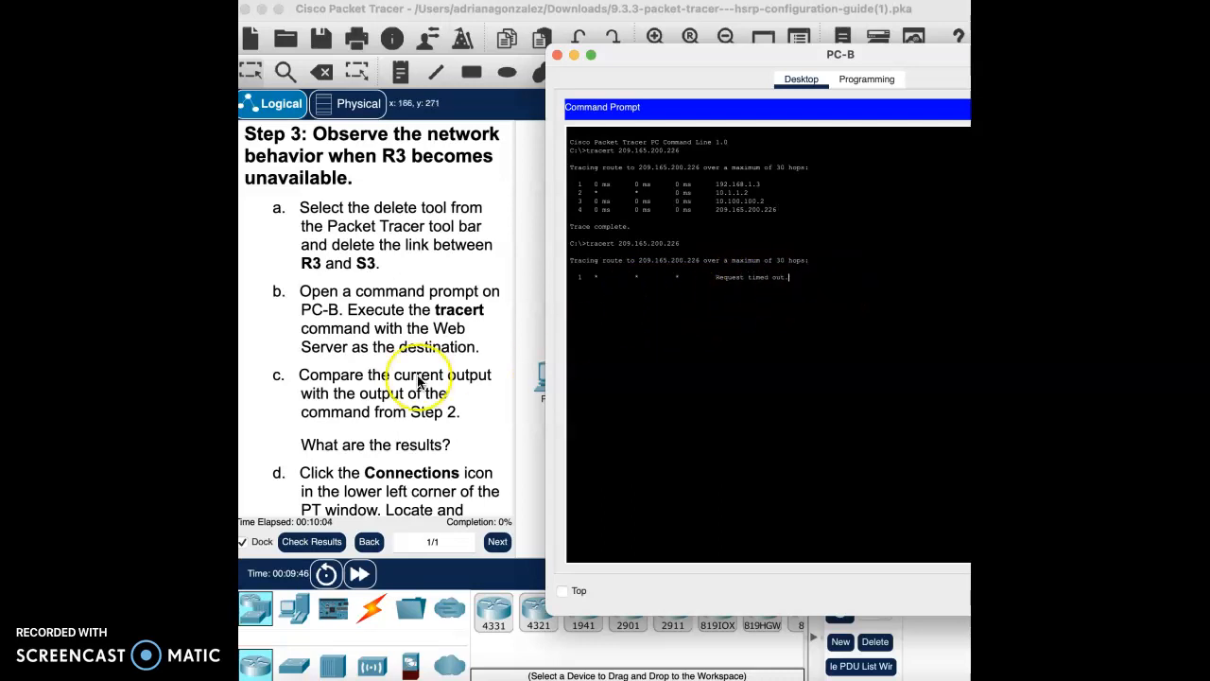
scroll(409, 376, "down", 3)
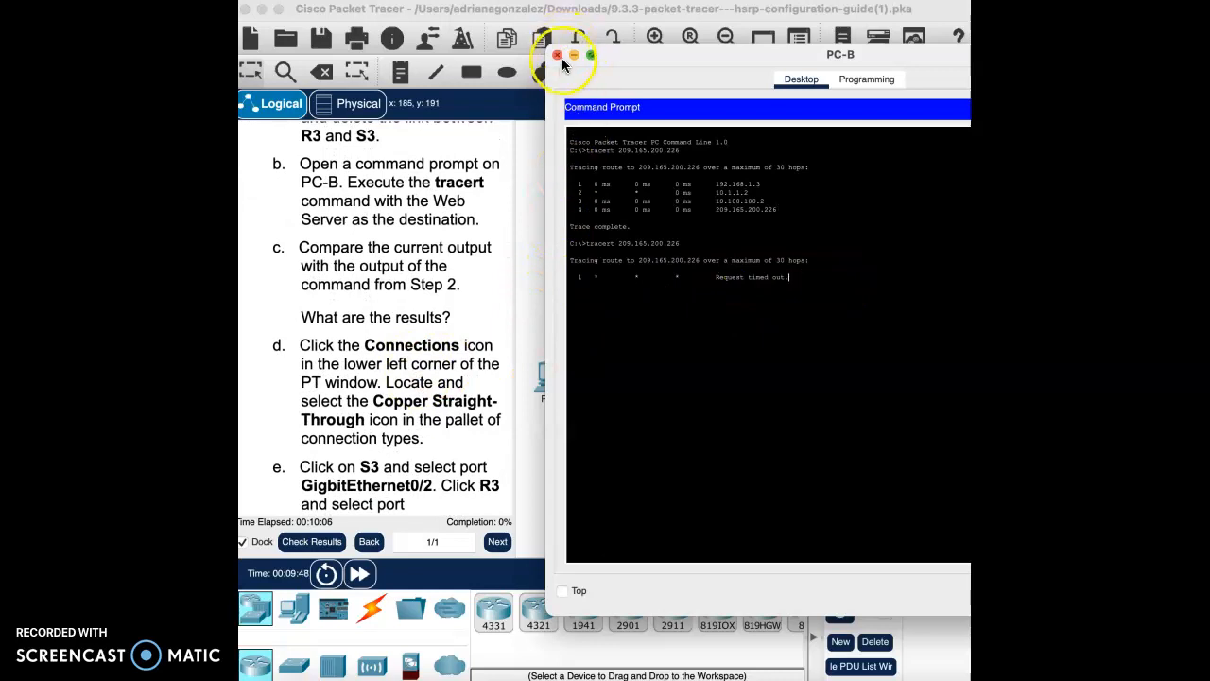
Step: Reconnect S3 GigabitEthernet0/2 to R3 GigabitEthernet0/0 with a copper straight-through cable
left_click(559, 57)
scroll(419, 397, "down", 2)
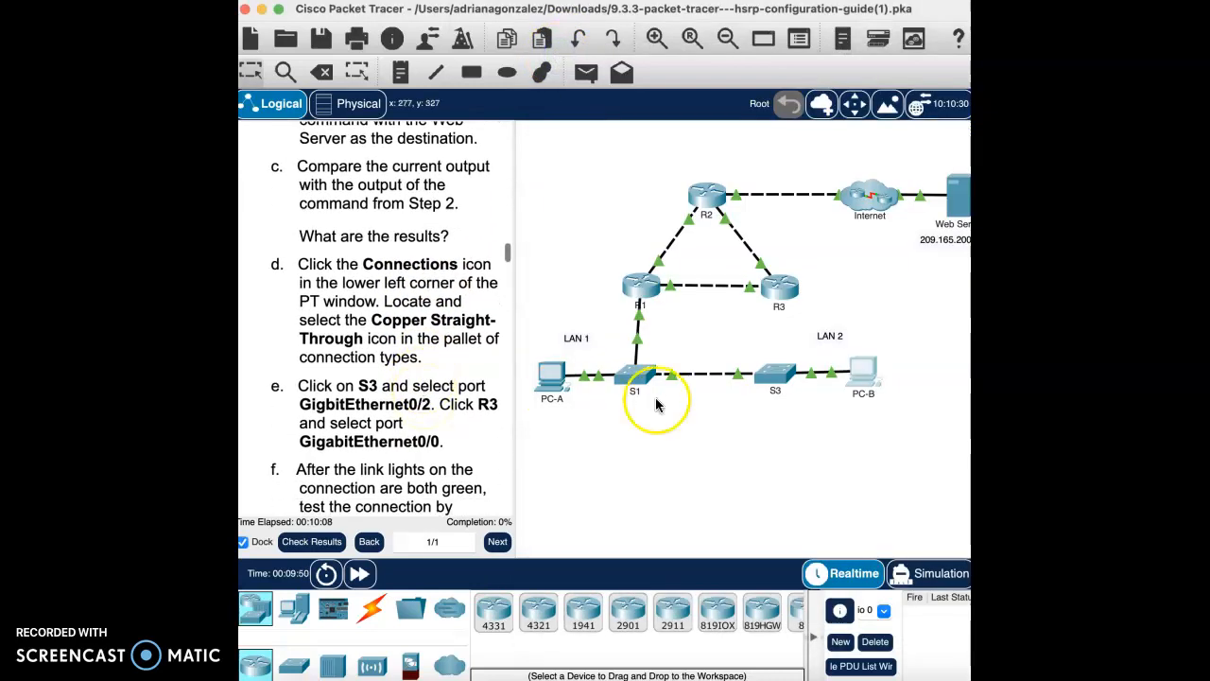
left_click(372, 610)
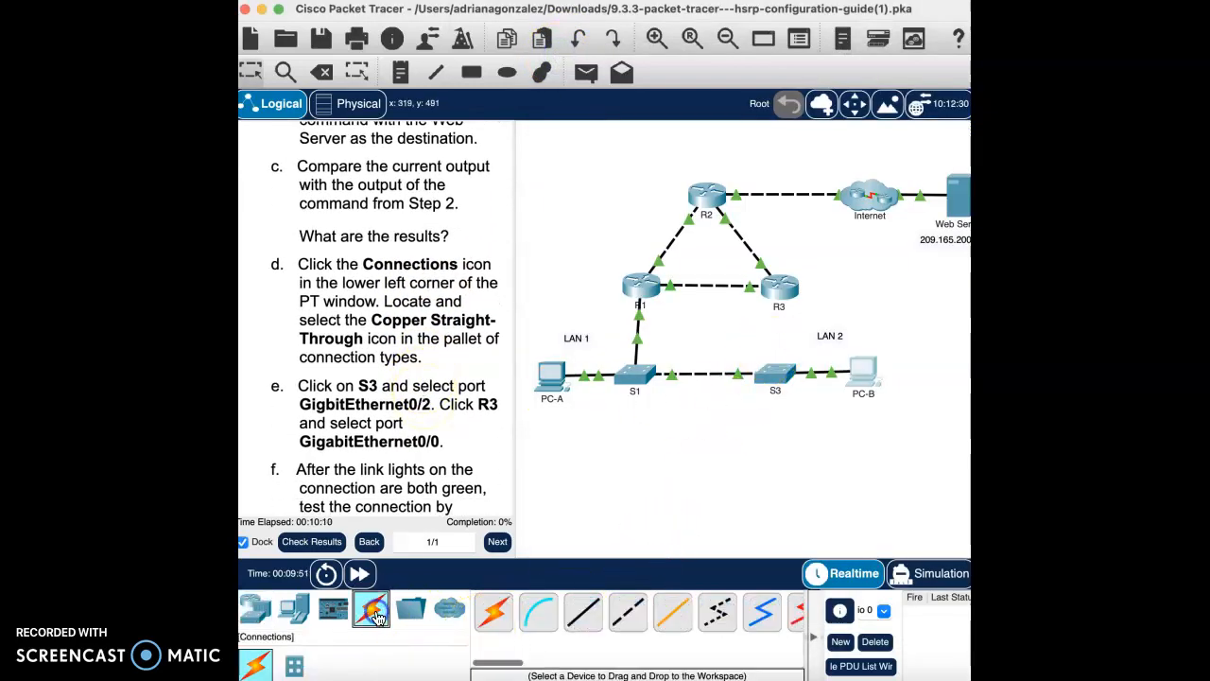
left_click(585, 612)
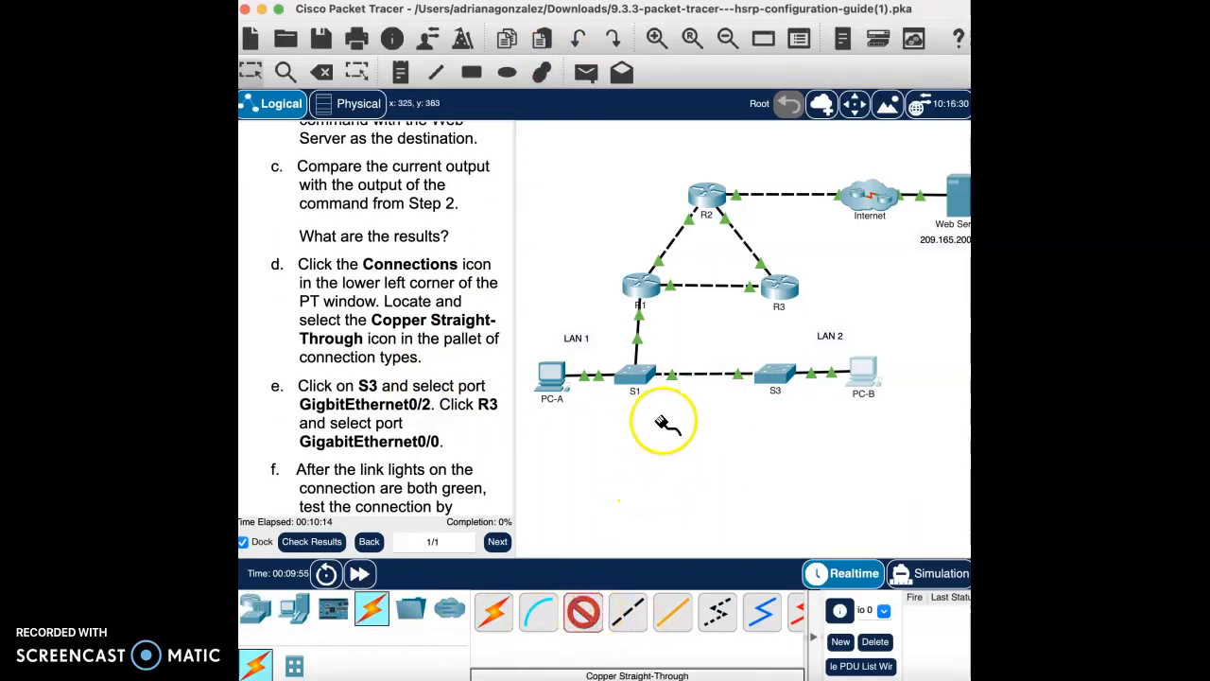
left_click(777, 376)
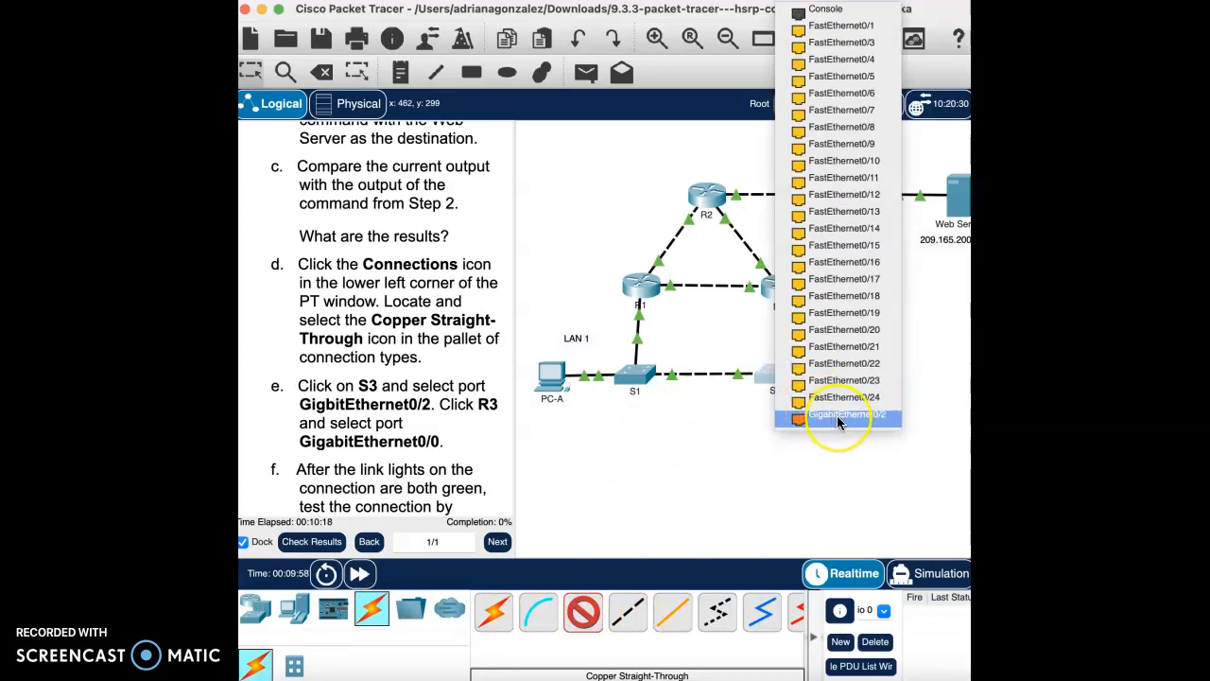
left_click(837, 419)
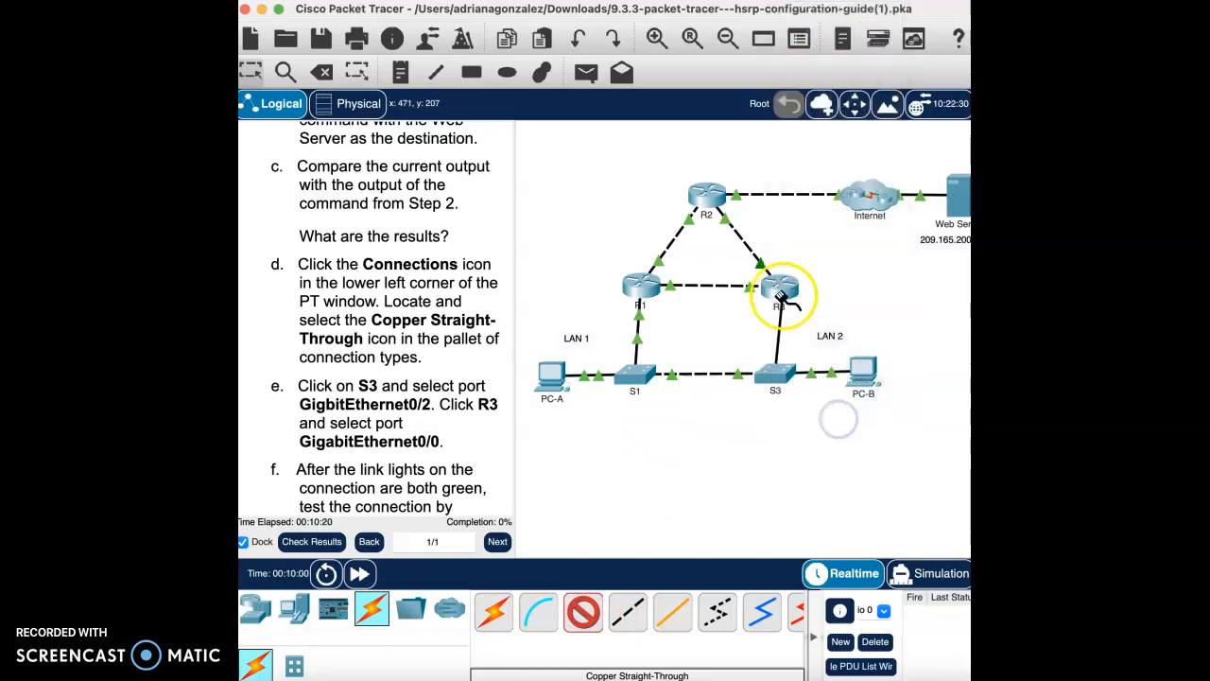
left_click(778, 288)
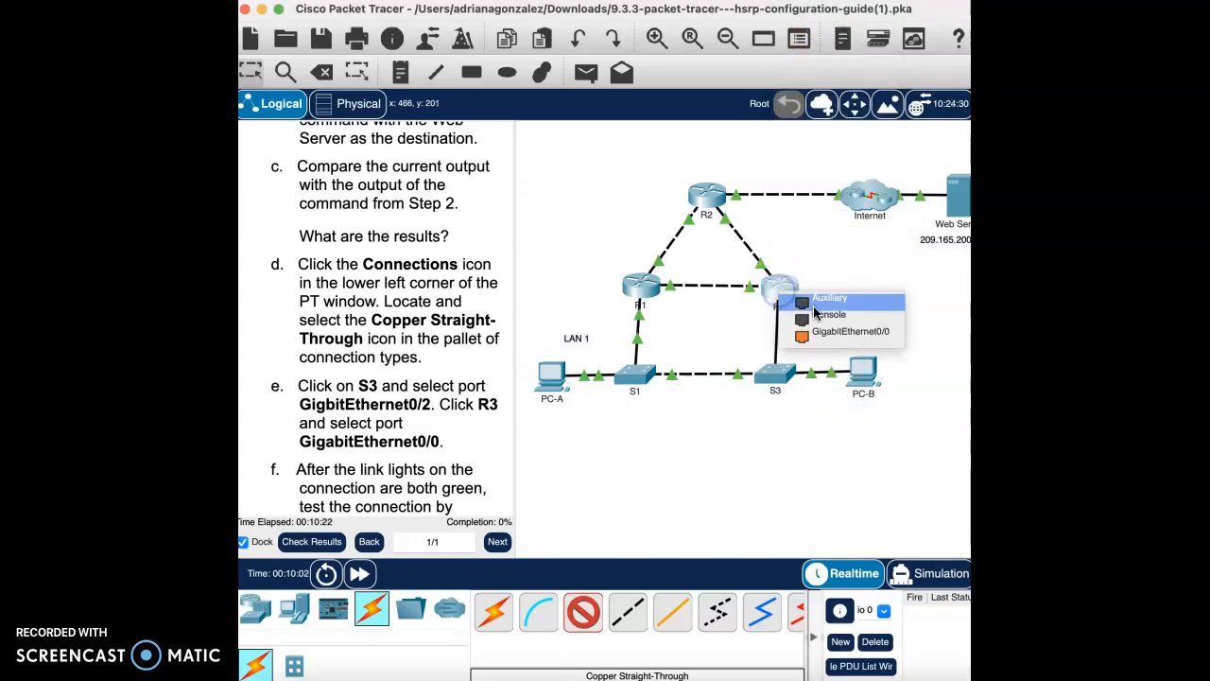
left_click(835, 336)
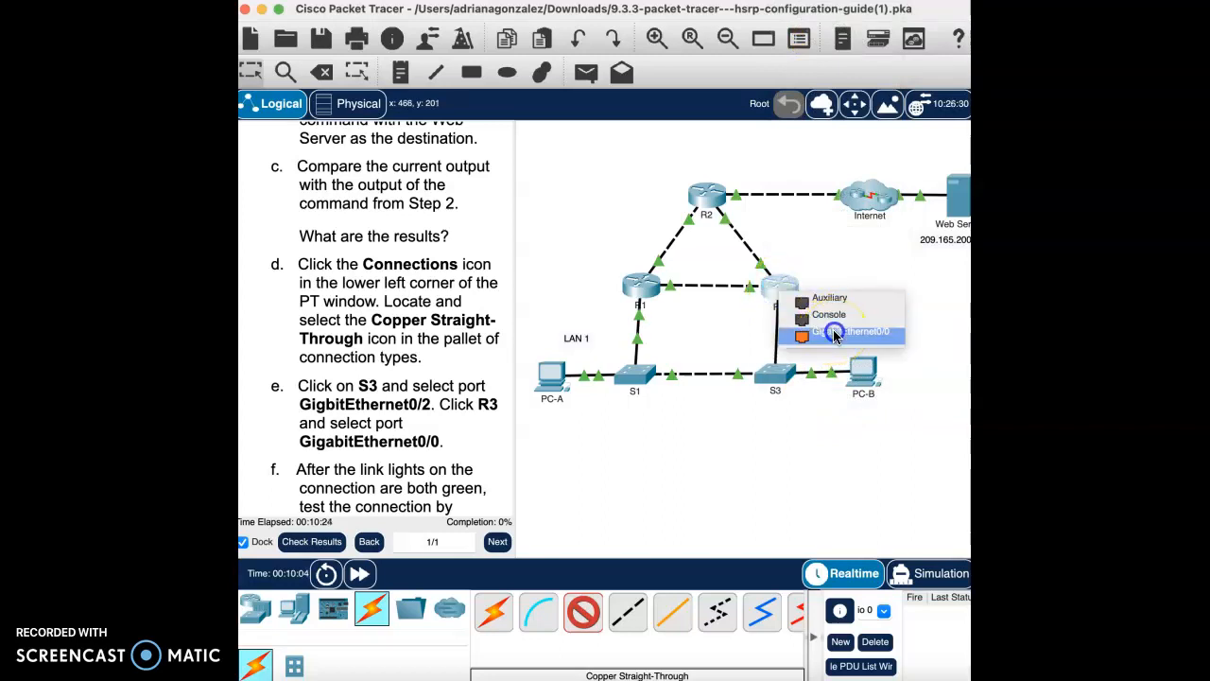
scroll(303, 444, "down", 5)
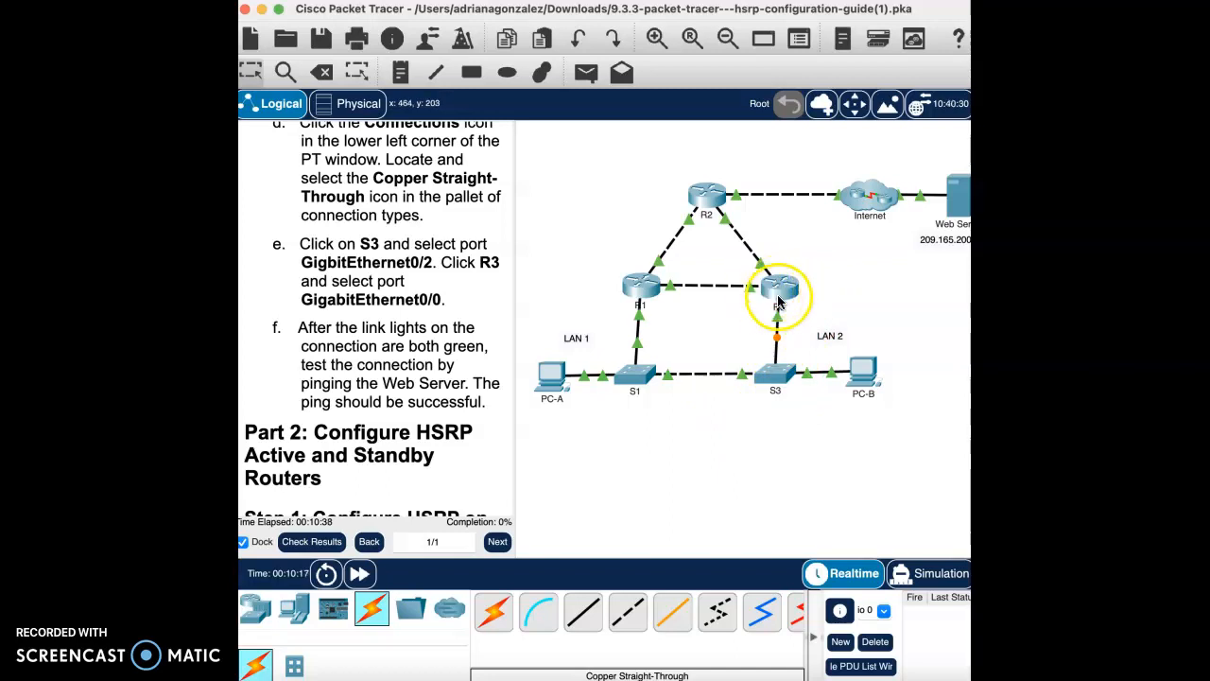
Step: Bring up PC-B's command prompt showing the failover trace reaching 209.165.200.226 after four timeouts
left_click(871, 379)
left_click_drag(939, 57, 681, 32)
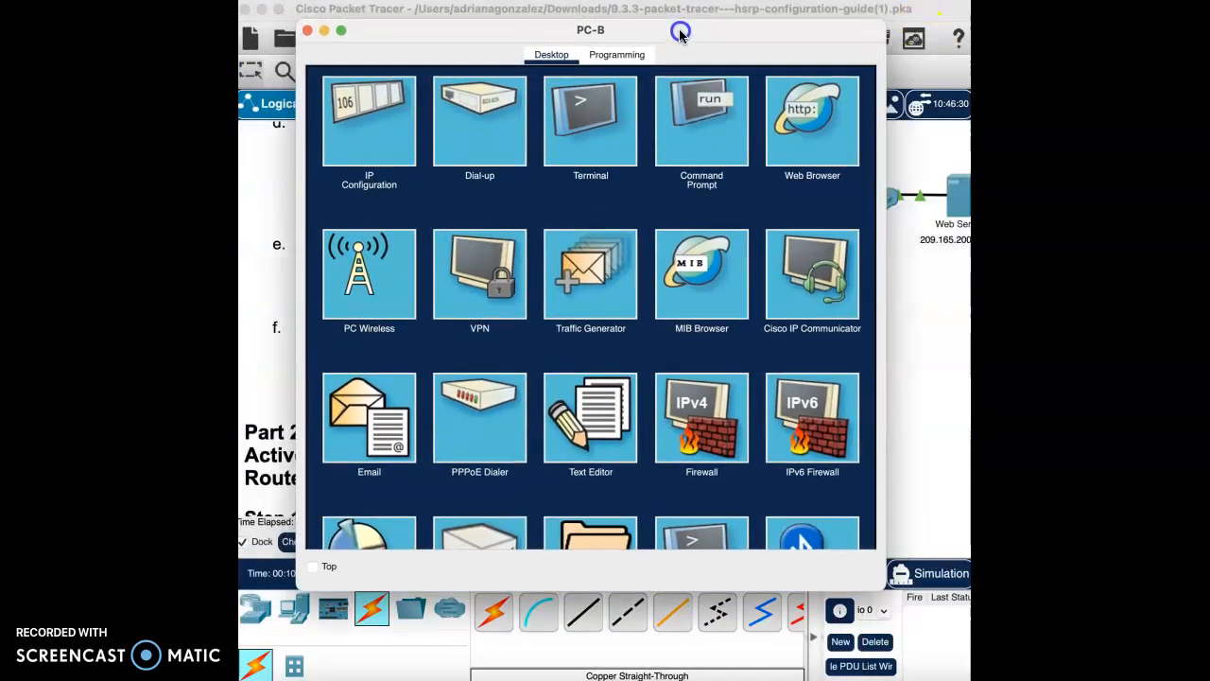
left_click(721, 148)
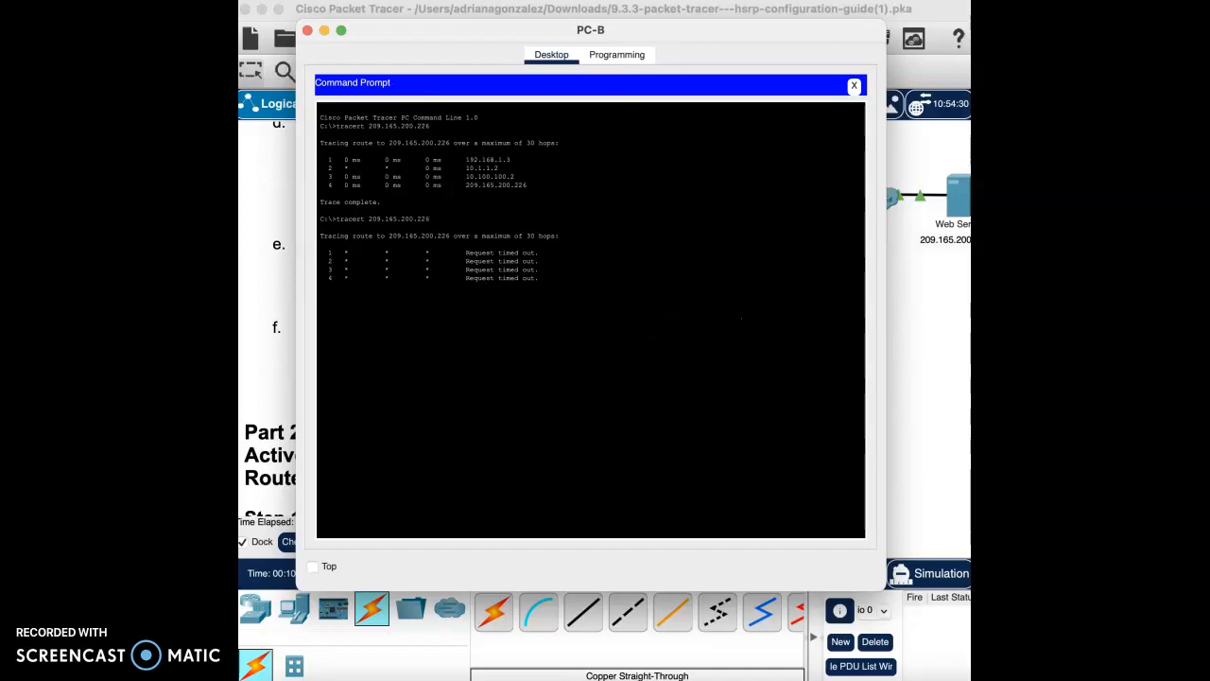
left_click_drag(643, 29, 749, 453)
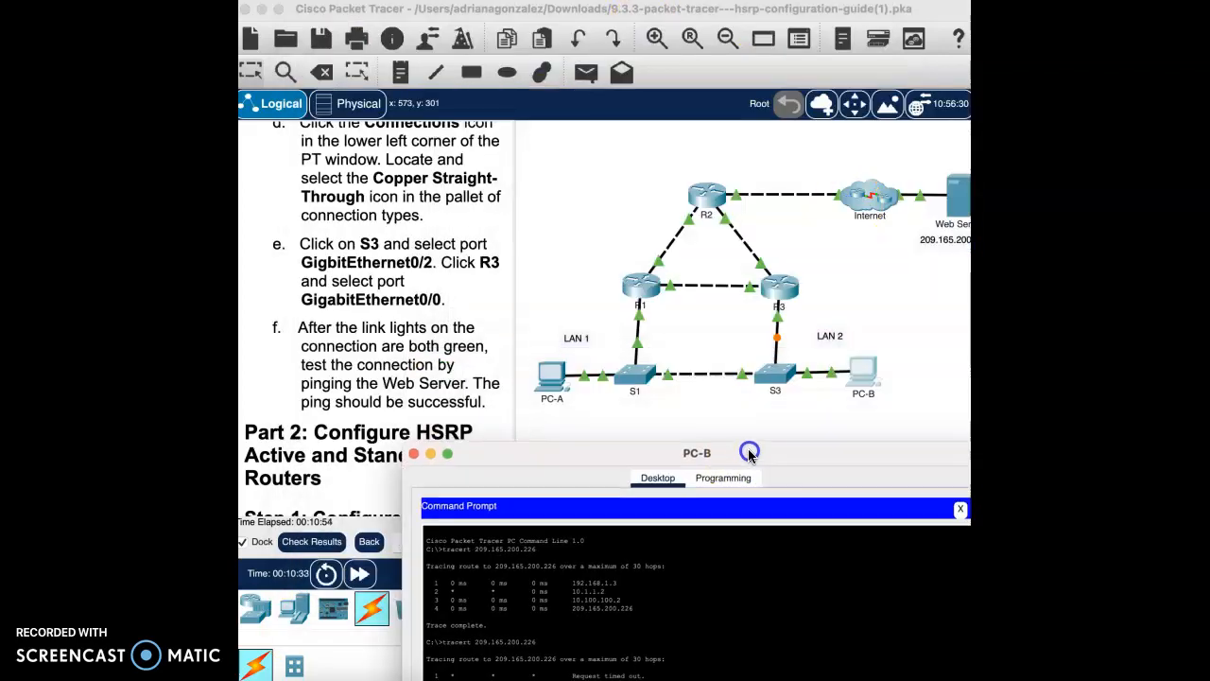
left_click(778, 343)
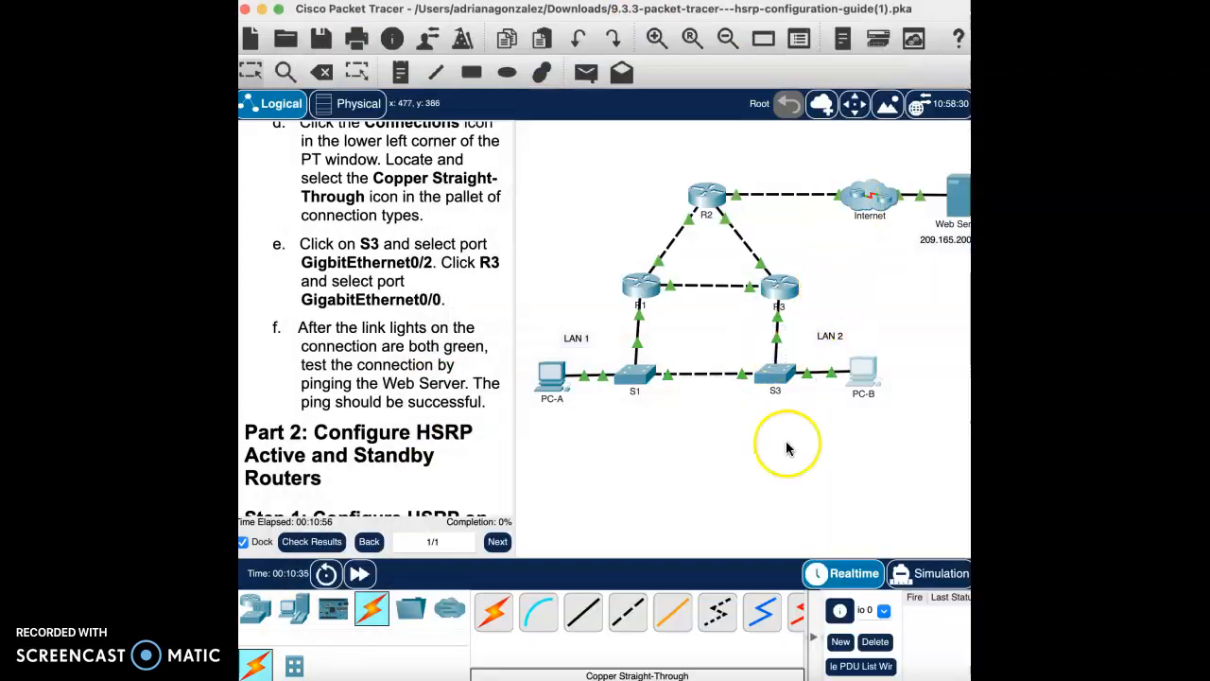
mouse_move(979, 464)
left_mouse_down()
mouse_move(897, 186)
mouse_move(1069, 477)
mouse_move(846, 473)
mouse_move(787, 362)
mouse_move(891, 103)
mouse_move(907, 96)
left_mouse_up()
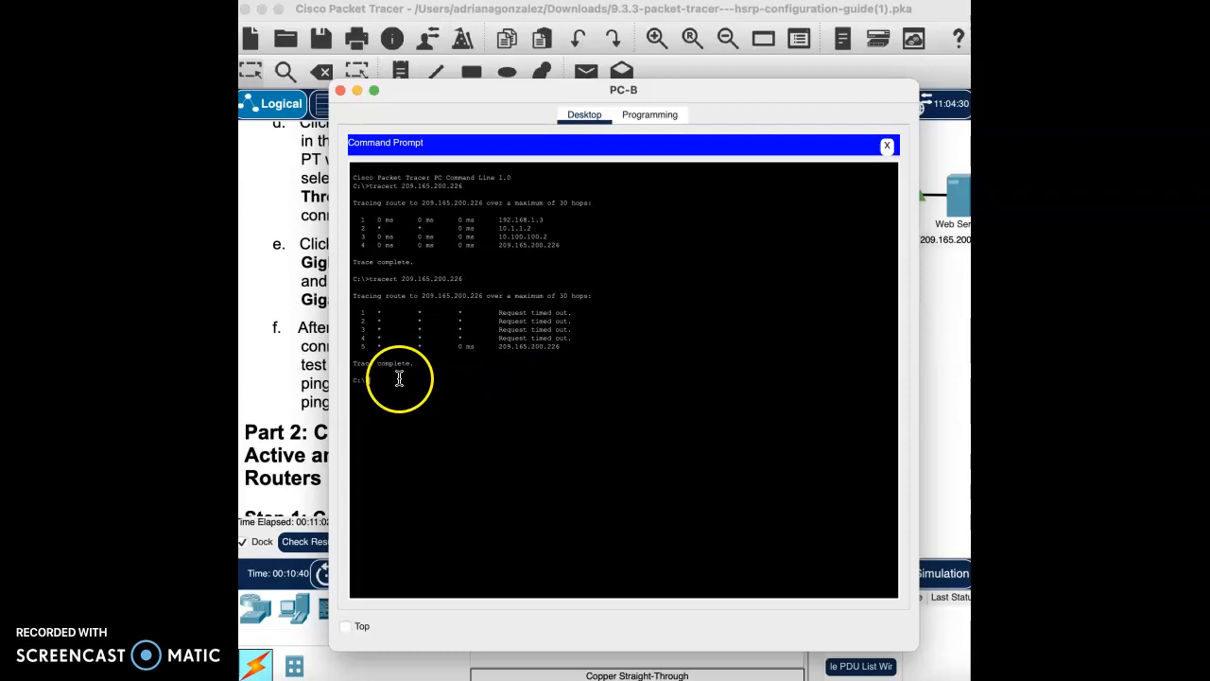
Step: Rerun the recalled tracert 209.165.200.226 on PC-B
key("Return")
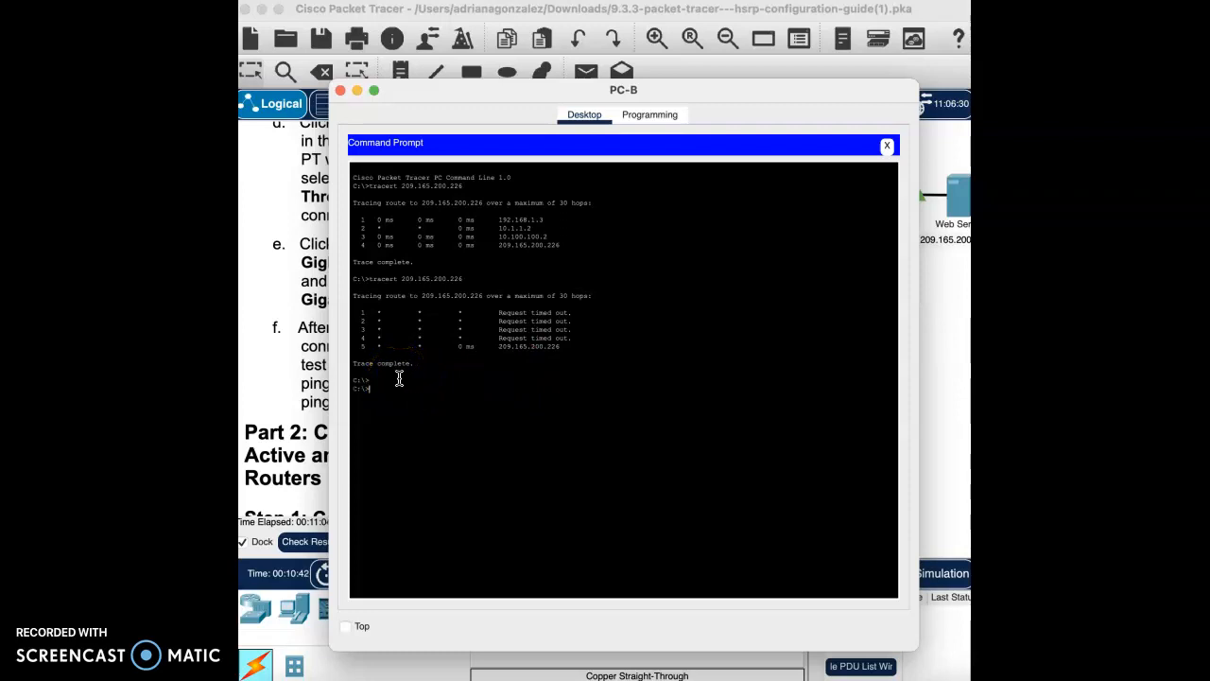
key("Up")
key("Return")
left_click(443, 424)
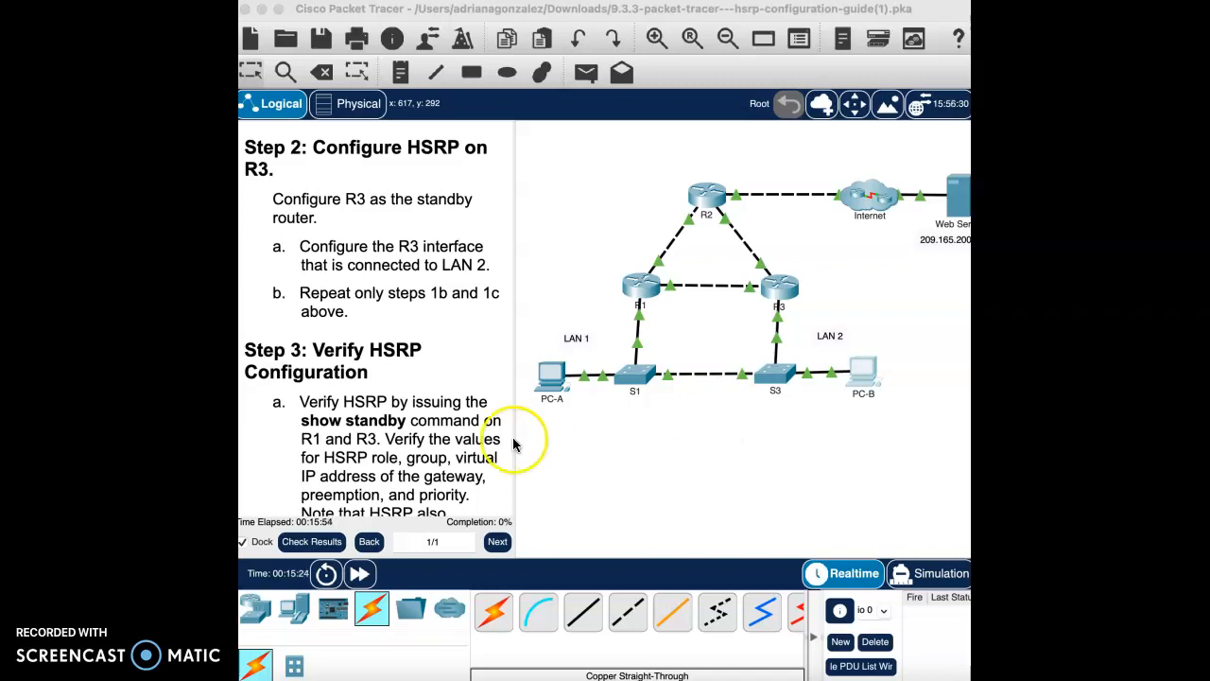
Step: Scroll the guide to Step 3's show standby sample output with virtual IP 192.168.1.254
scroll(397, 378, "down", 5)
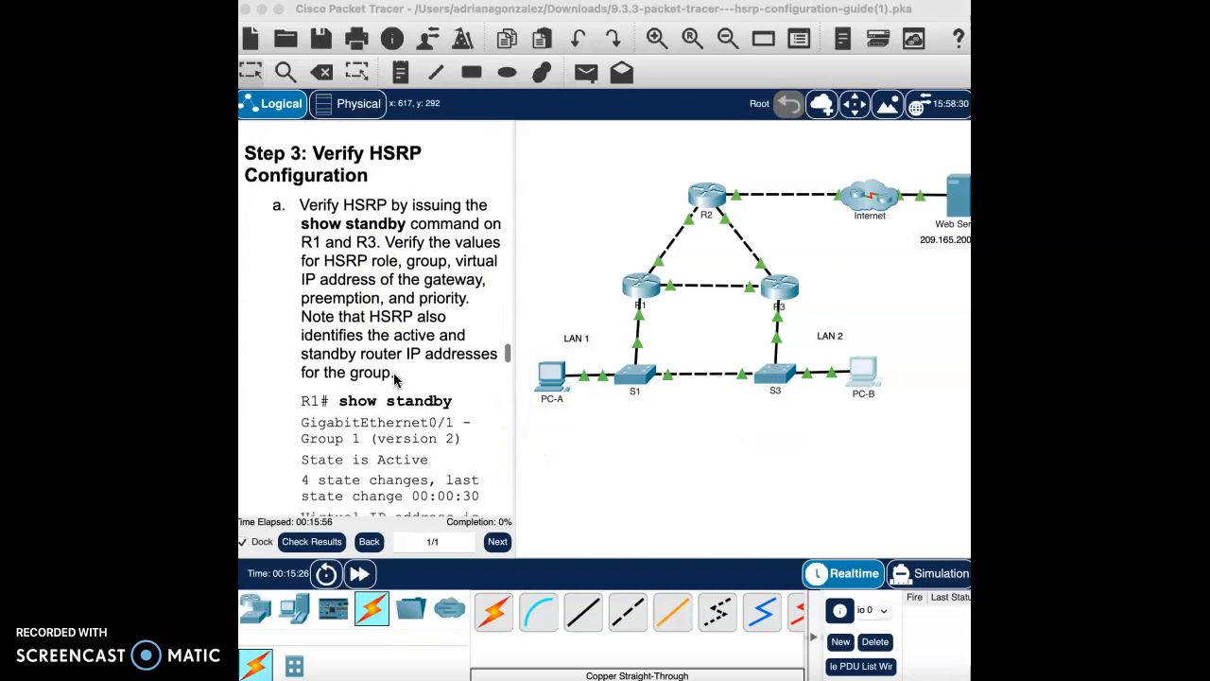
scroll(407, 275, "down", 1)
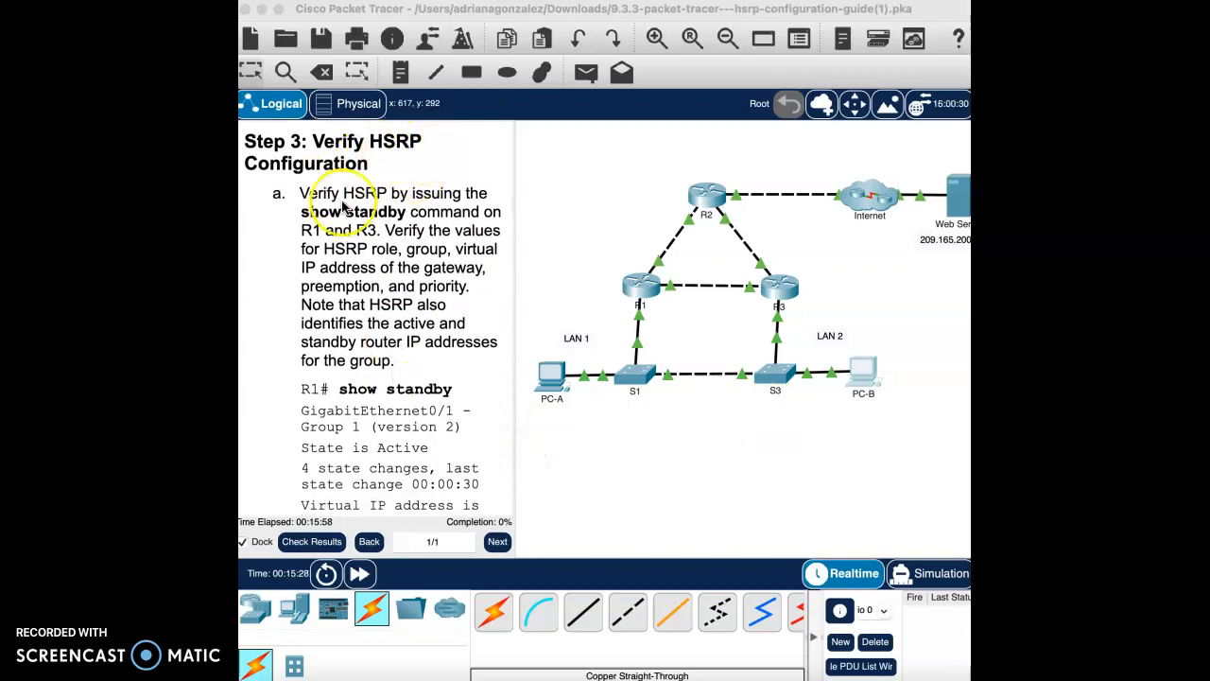
scroll(436, 362, "down", 1)
scroll(436, 362, "down", 2)
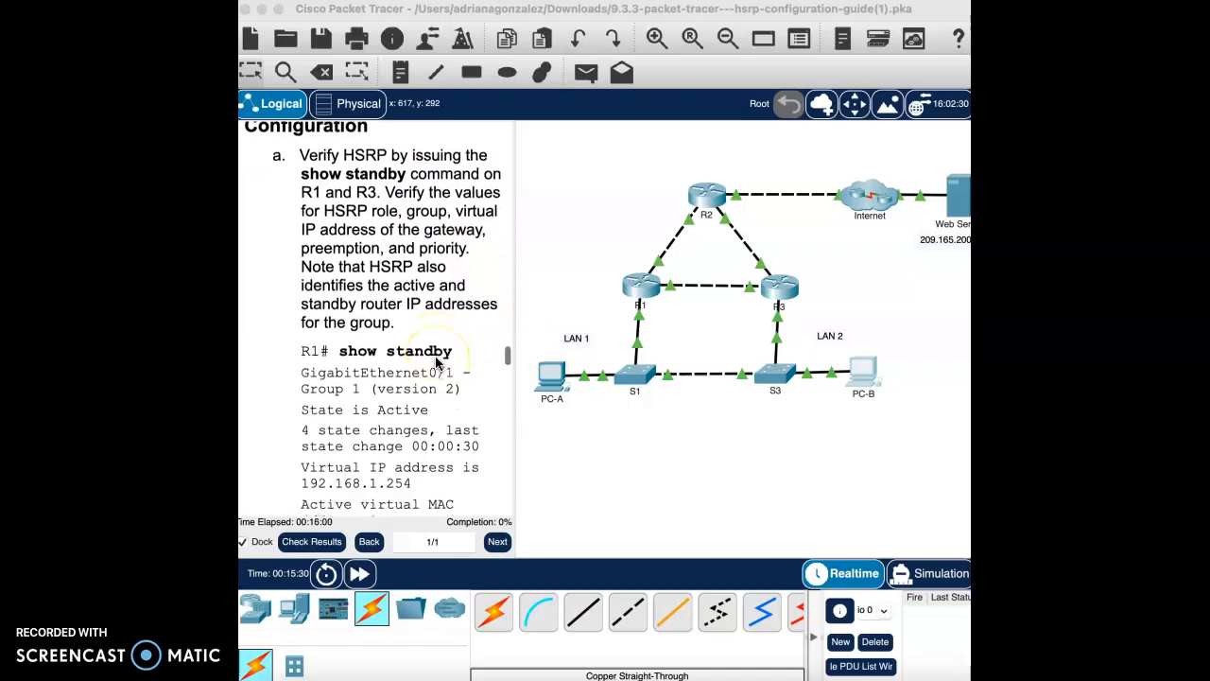
Step: Open R1's CLI and enter global configuration mode with enable and configure terminal
left_click(652, 287)
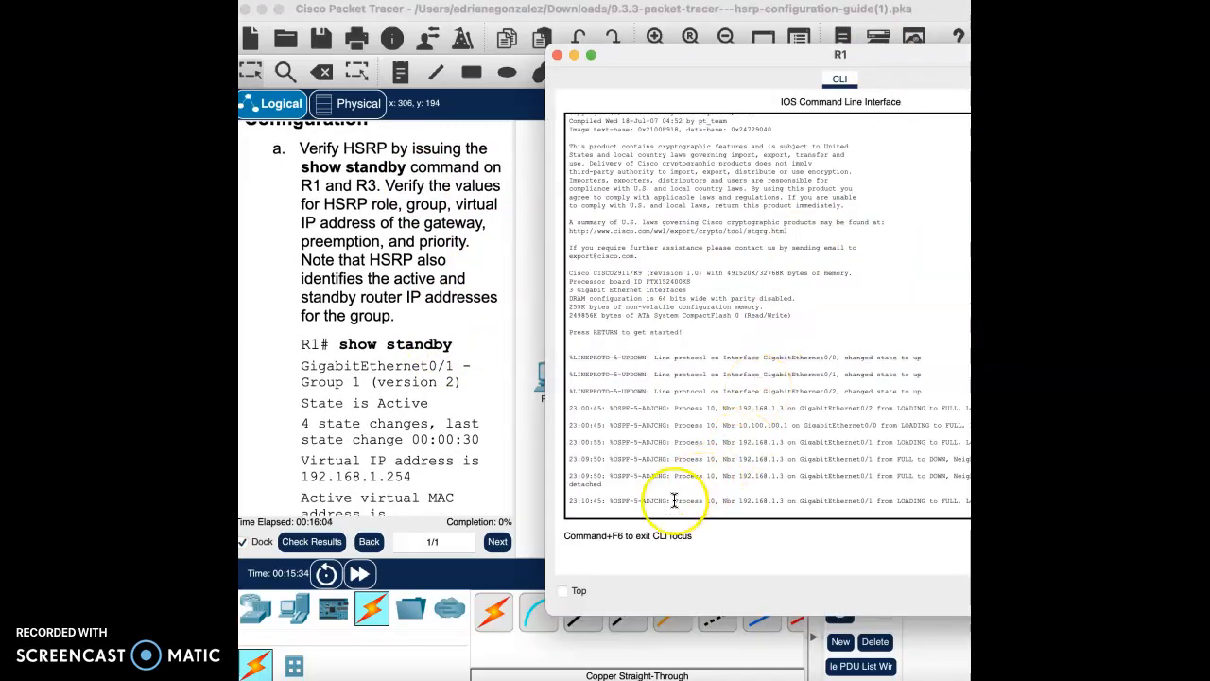
key("Return")
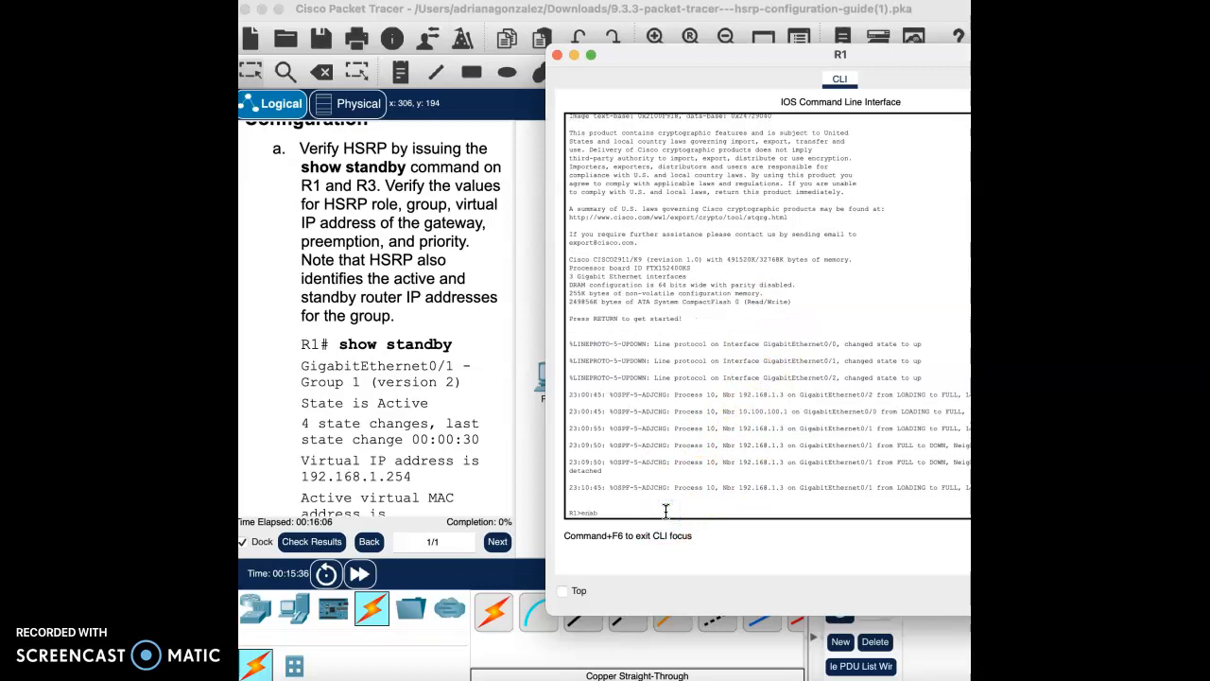
type("enable")
key("Return")
type("con")
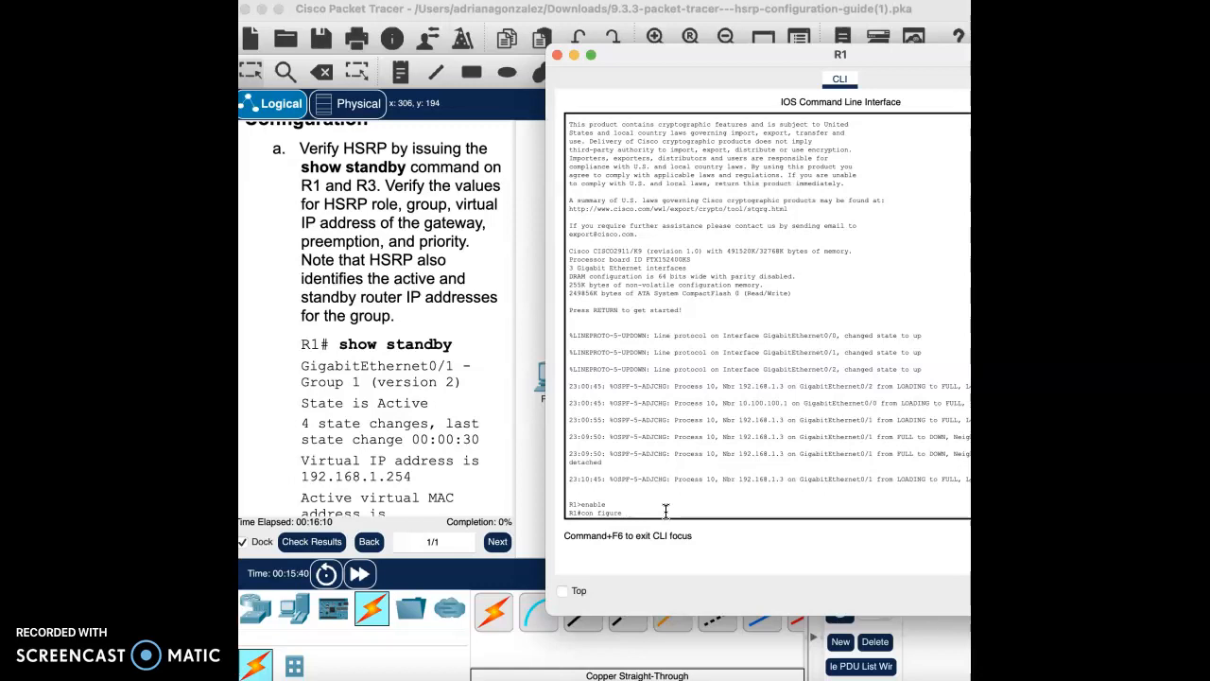
type("figure terminal")
key("Return")
Step: Try show standby twice in global configuration mode, both returning invalid input
left_click(619, 496)
scroll(442, 293, "down", 2)
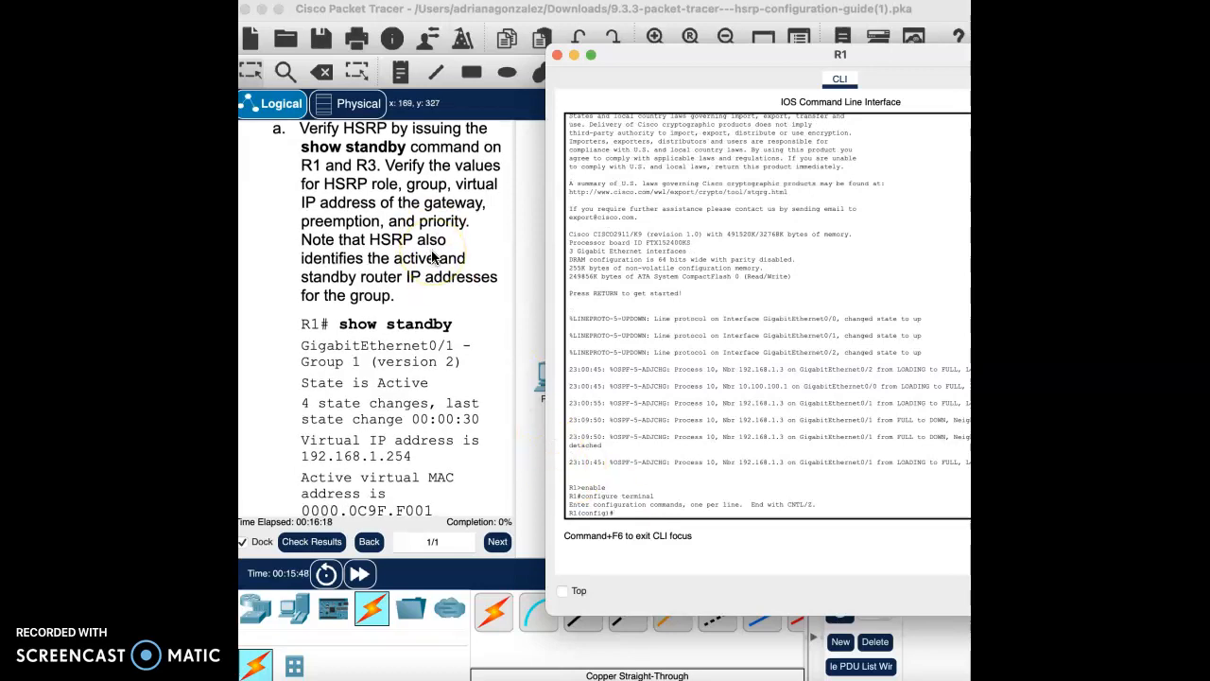
scroll(432, 257, "up", 1)
left_click(715, 535)
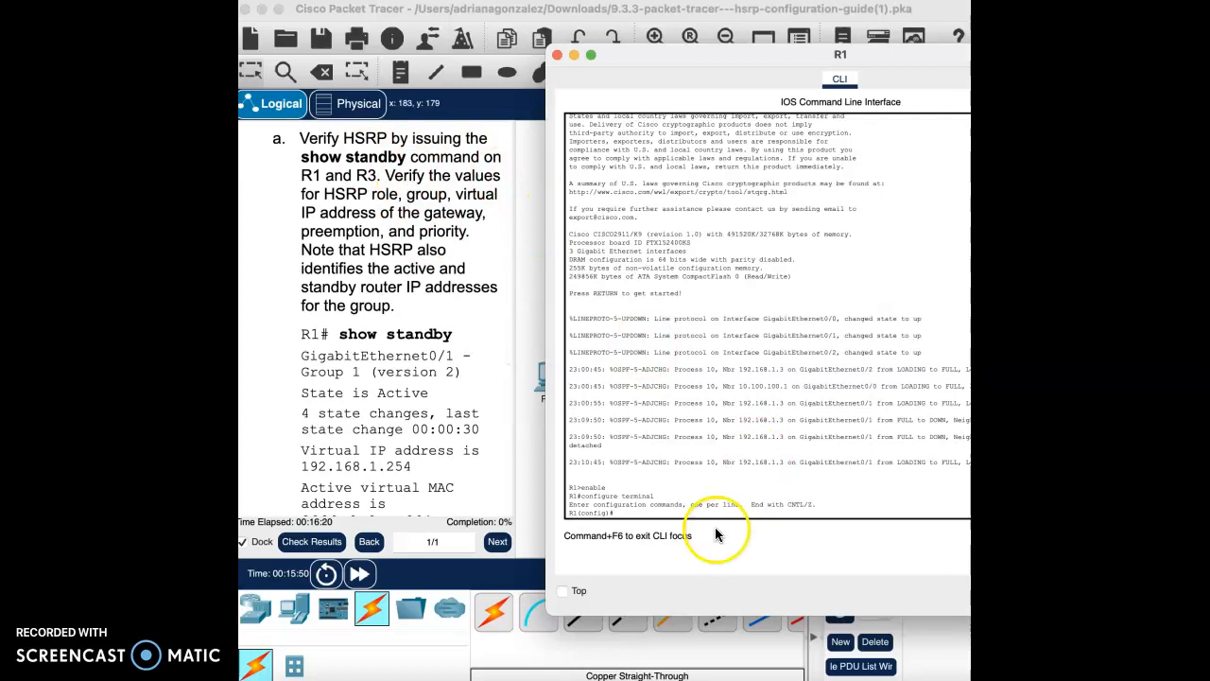
type("show standby")
key("Return")
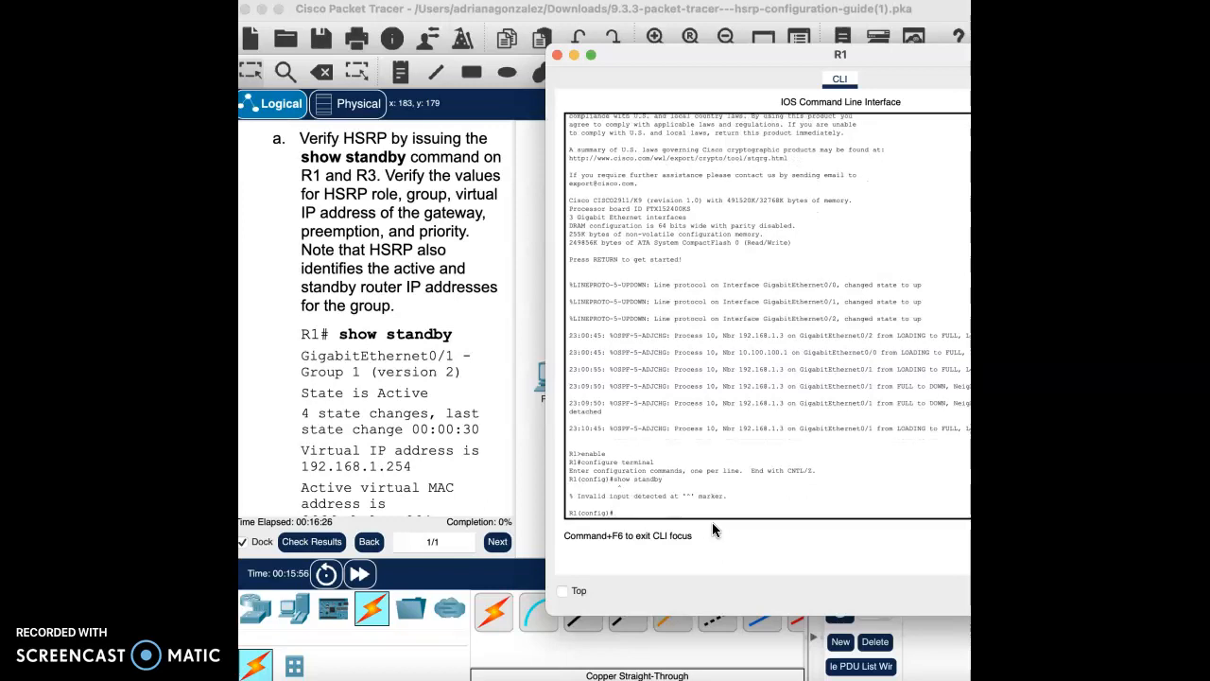
type("show a")
type("tandby")
key("Return")
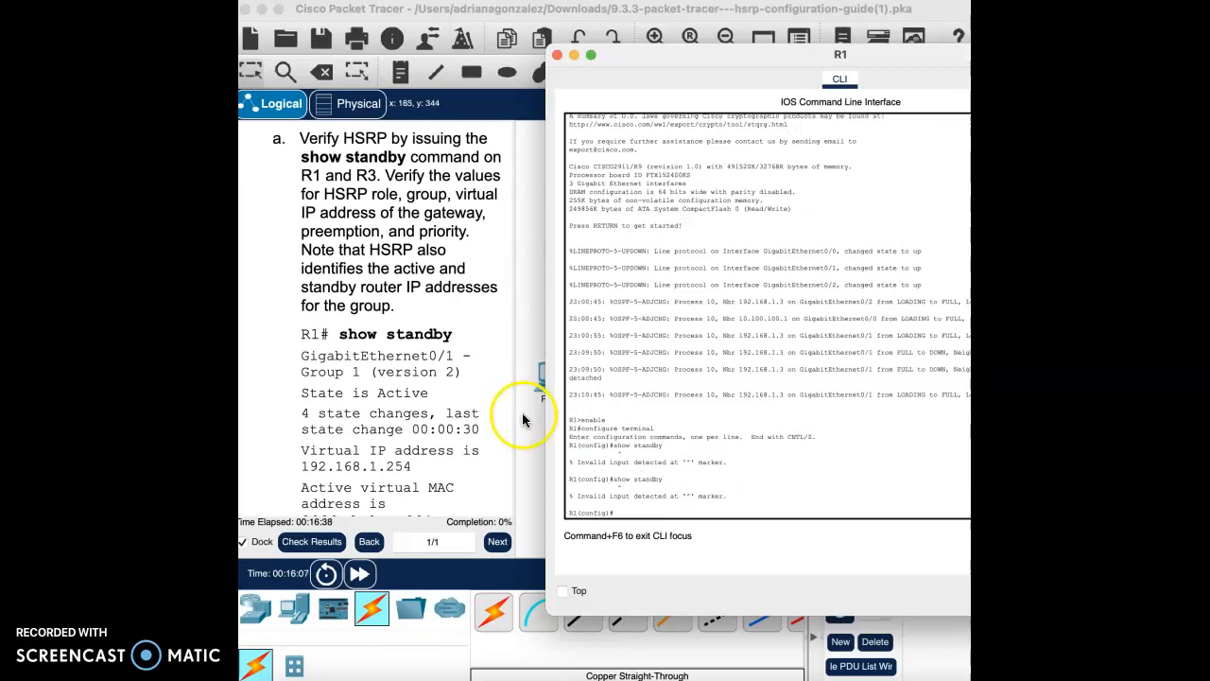
scroll(438, 338, "up", 10)
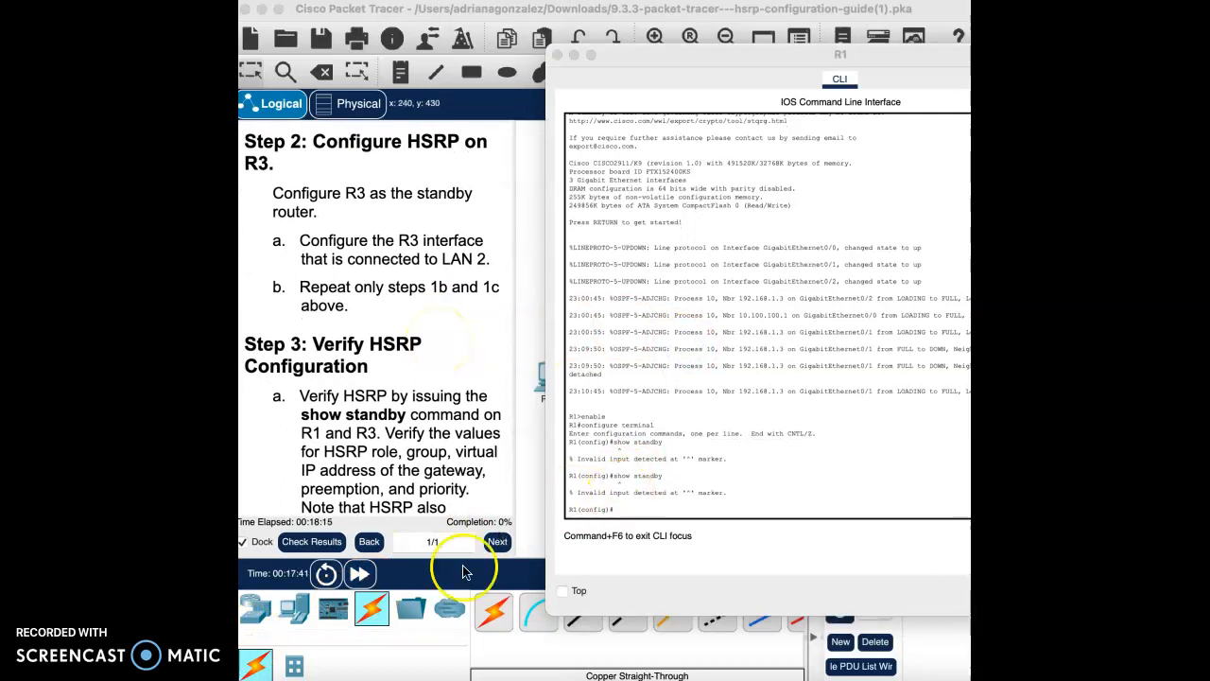
Step: Enter R1's interface g0/1, where show standby and a partial 'stan' command are rejected
left_click(632, 506)
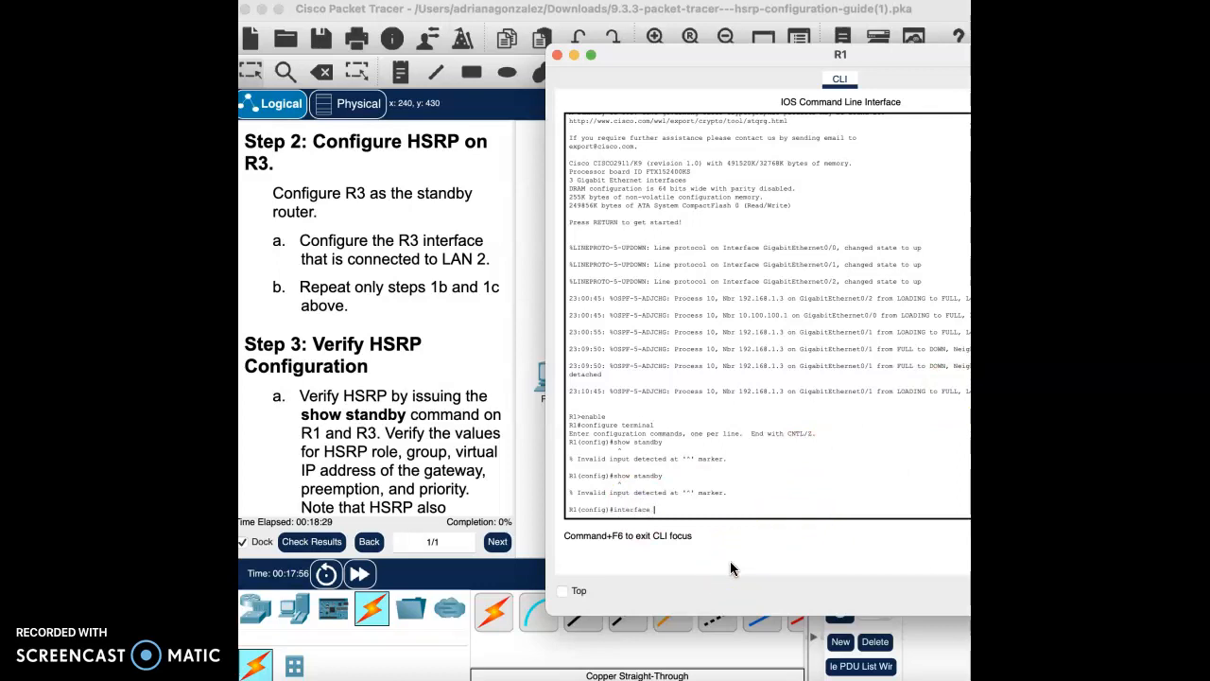
type("interface g0/1")
key("Return")
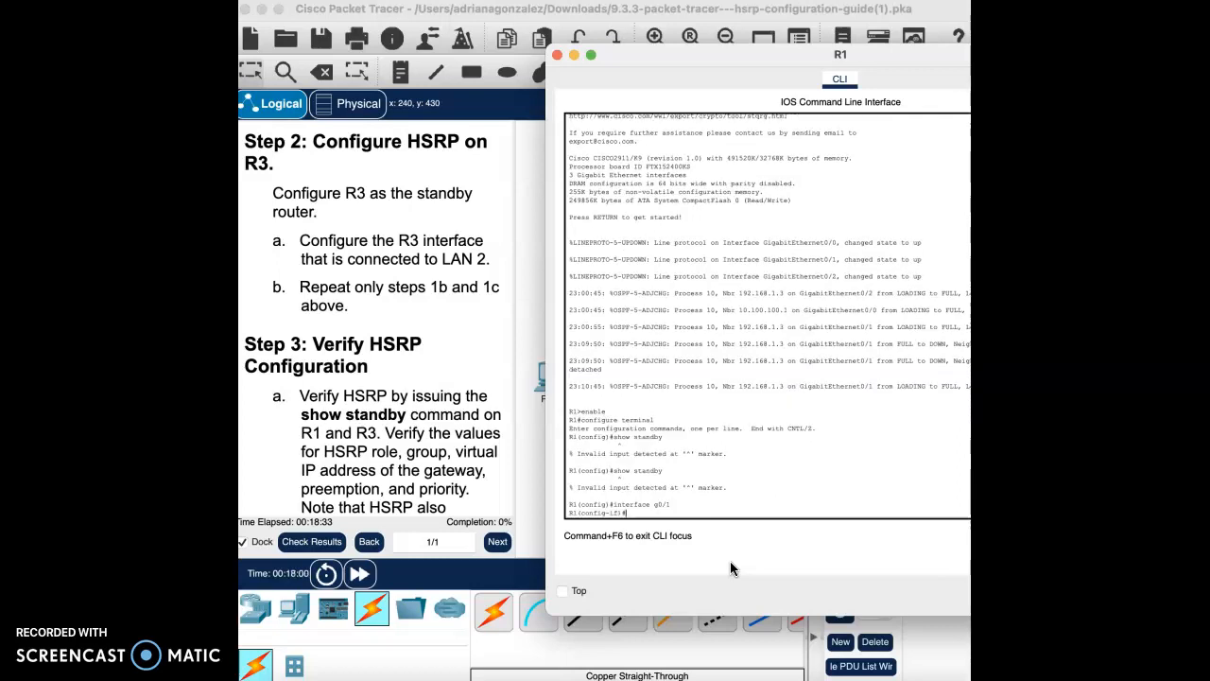
type("show standb")
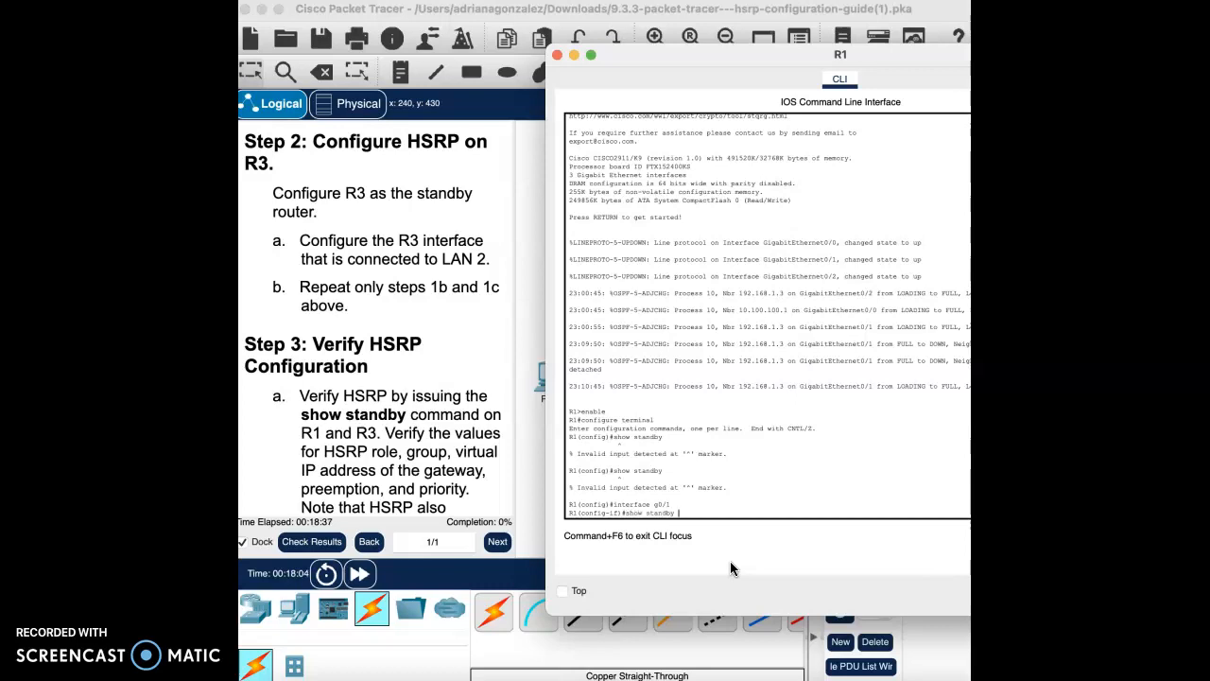
type("y")
key("Return")
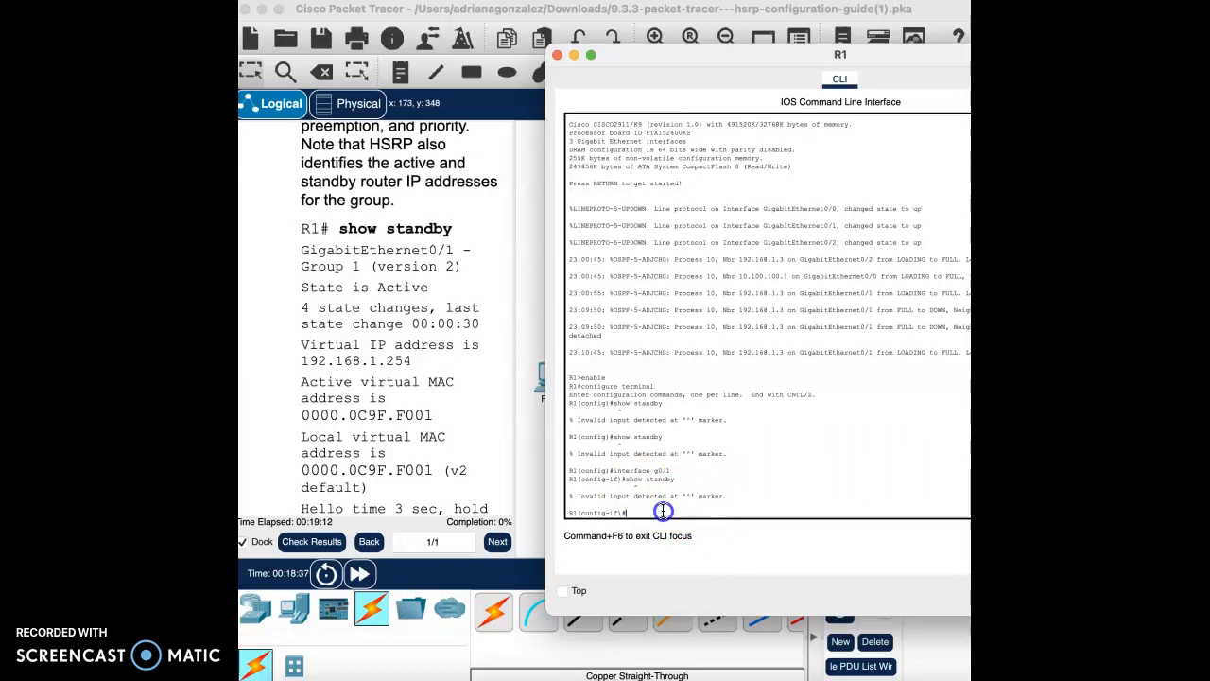
type("standby versio")
key("Return")
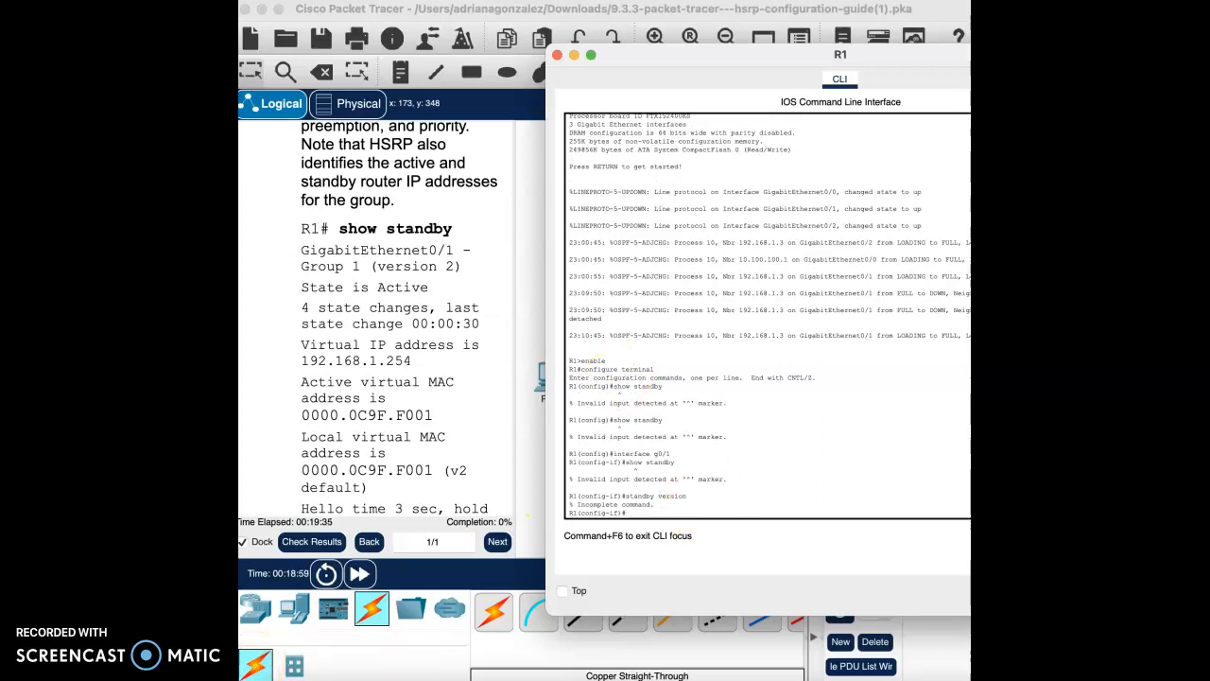
Step: Set HSRP standby version 2 on R1's GigabitEthernet0/1
left_click(653, 516)
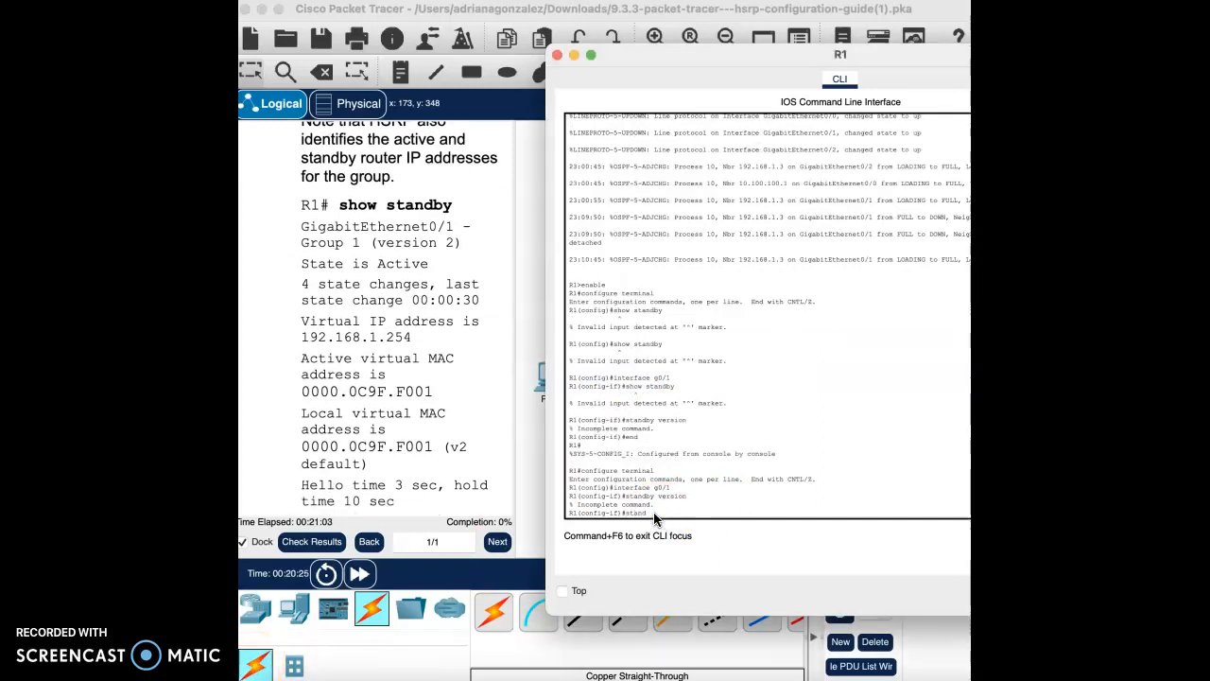
type("standby version 2")
key("Return")
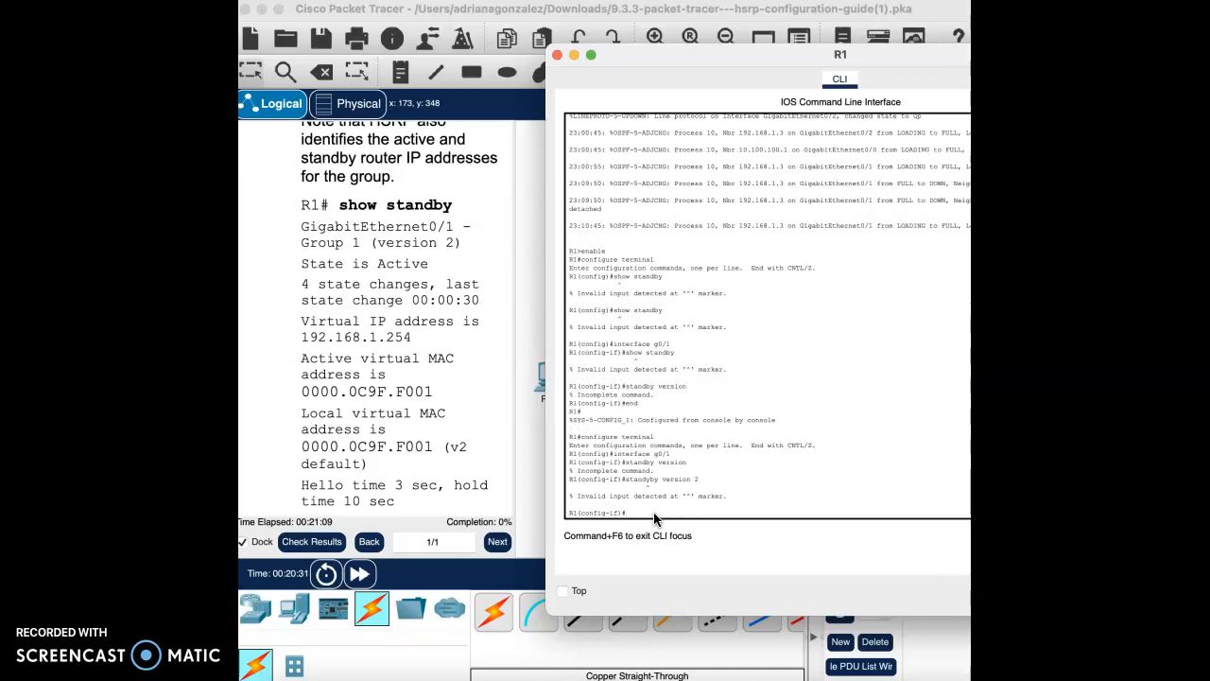
type("standby version 2")
key("Return")
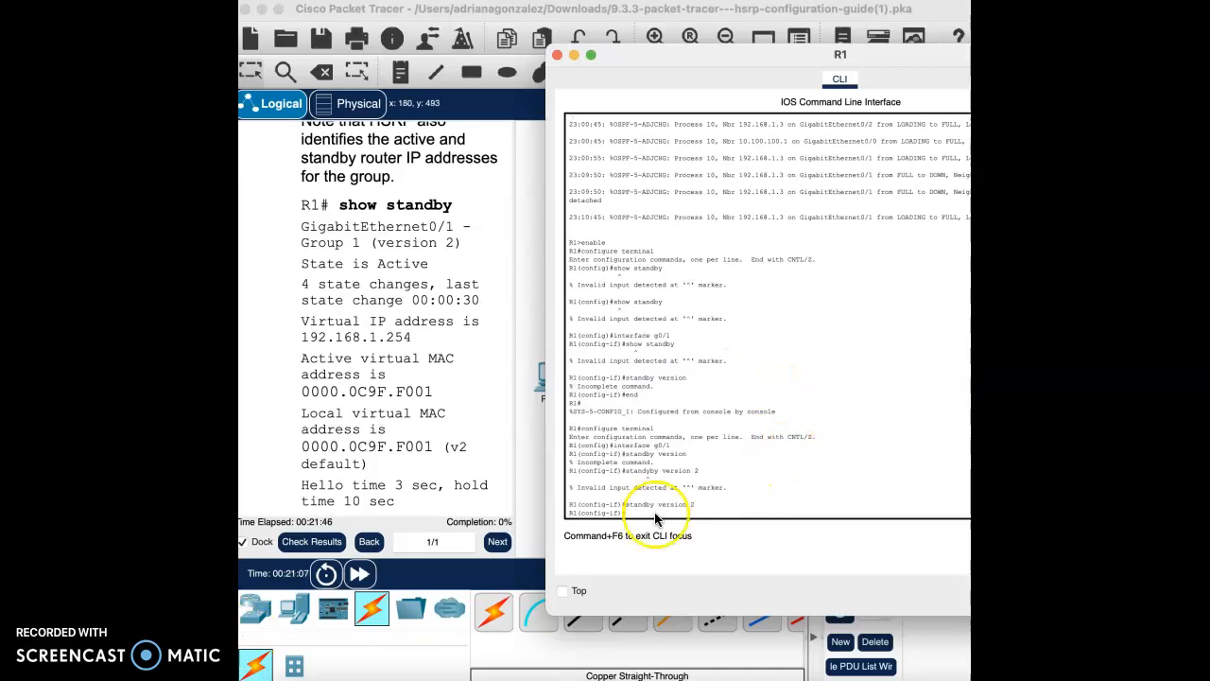
left_click(655, 512)
Step: On R1's G0/1, assign HSRP group 1 the virtual IP 192.168.1.254 with standby 1 ip
scroll(362, 388, "down", 10)
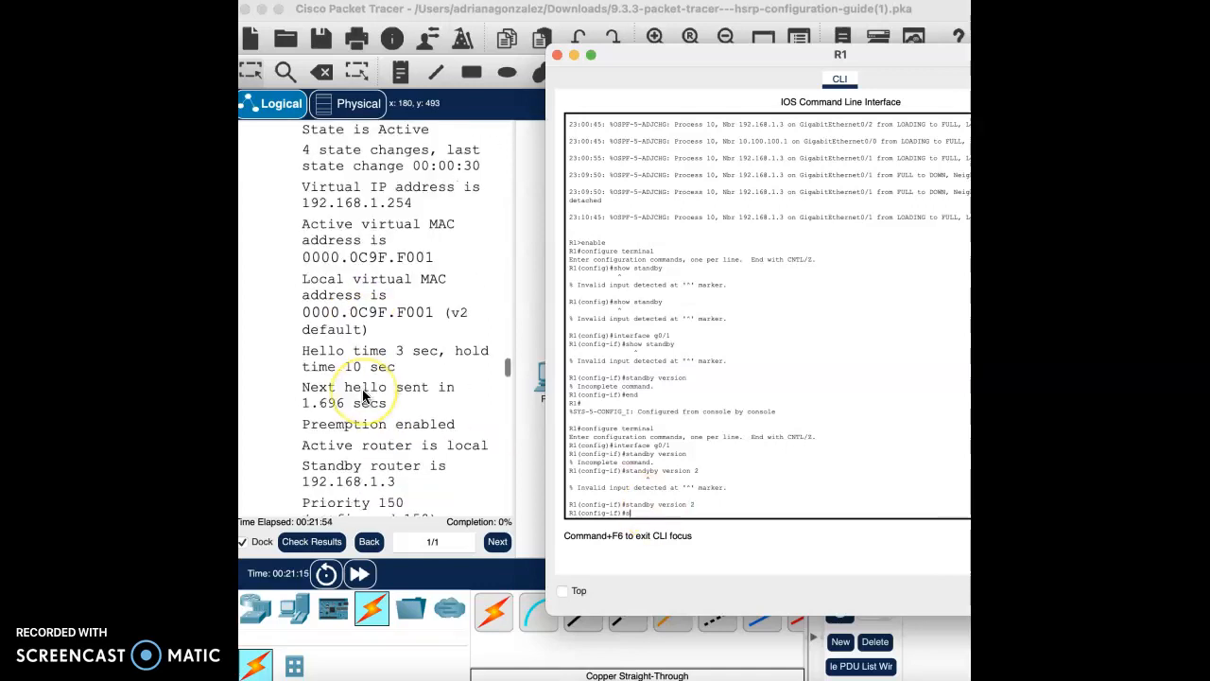
scroll(362, 395, "down", 10)
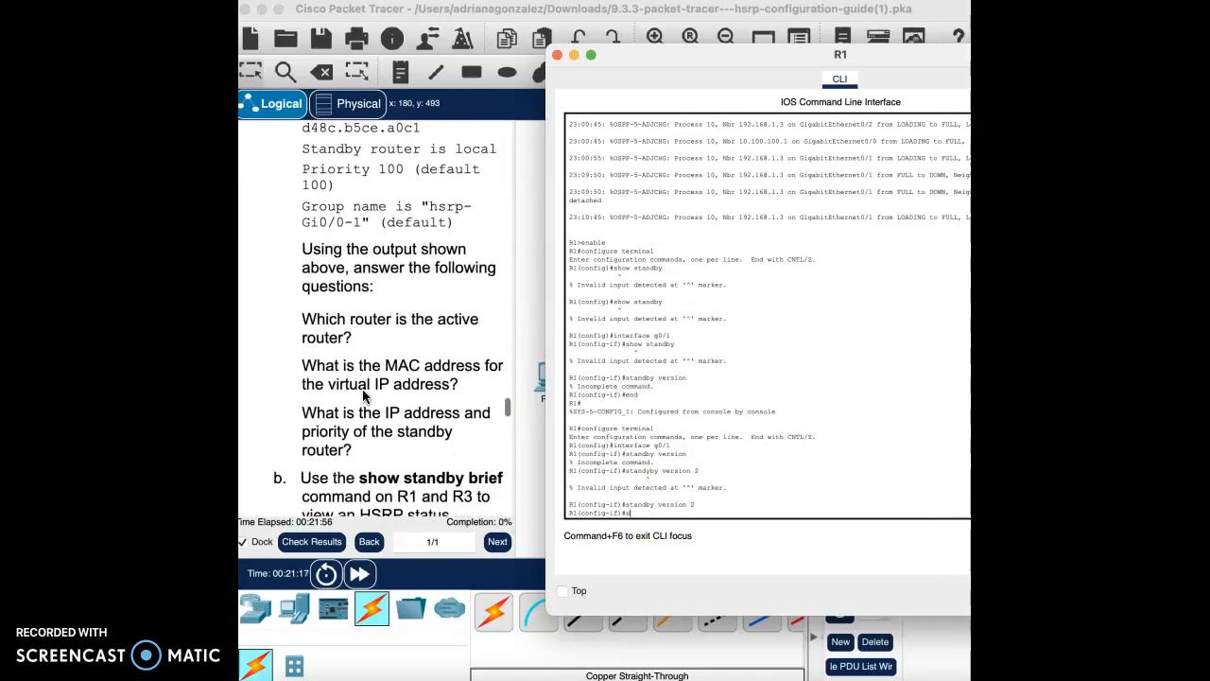
scroll(362, 388, "down", 2)
scroll(362, 389, "up", 6)
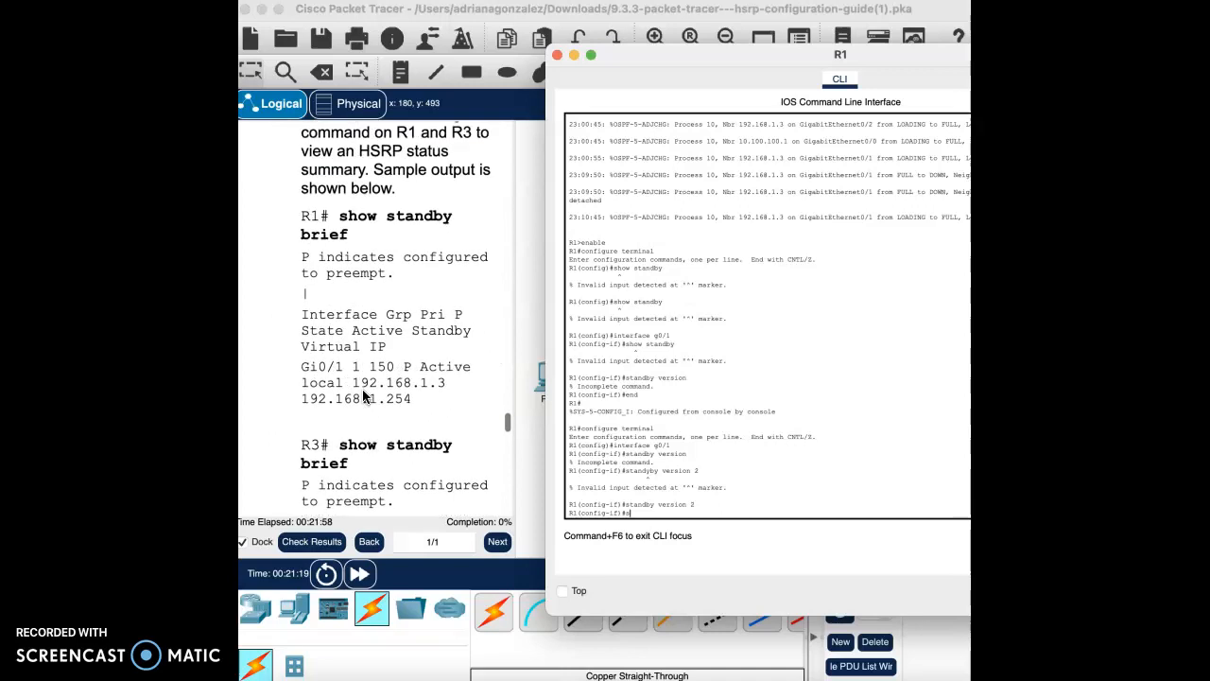
left_click(526, 506)
left_click(731, 506)
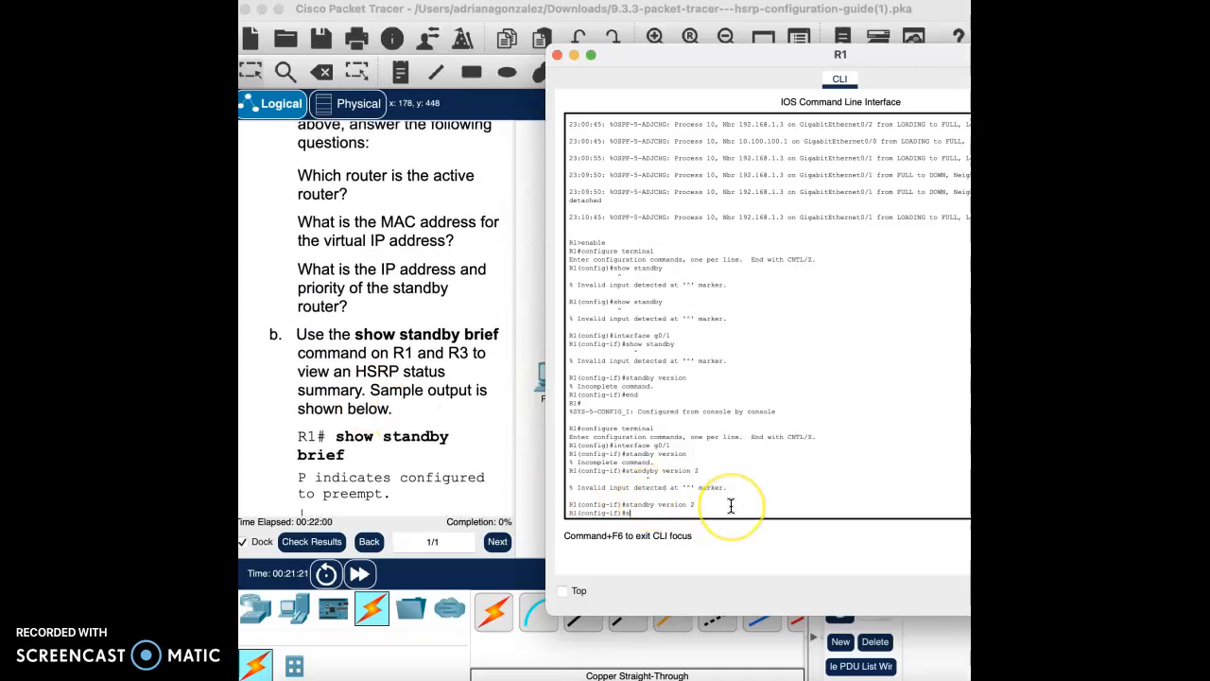
left_click(674, 510)
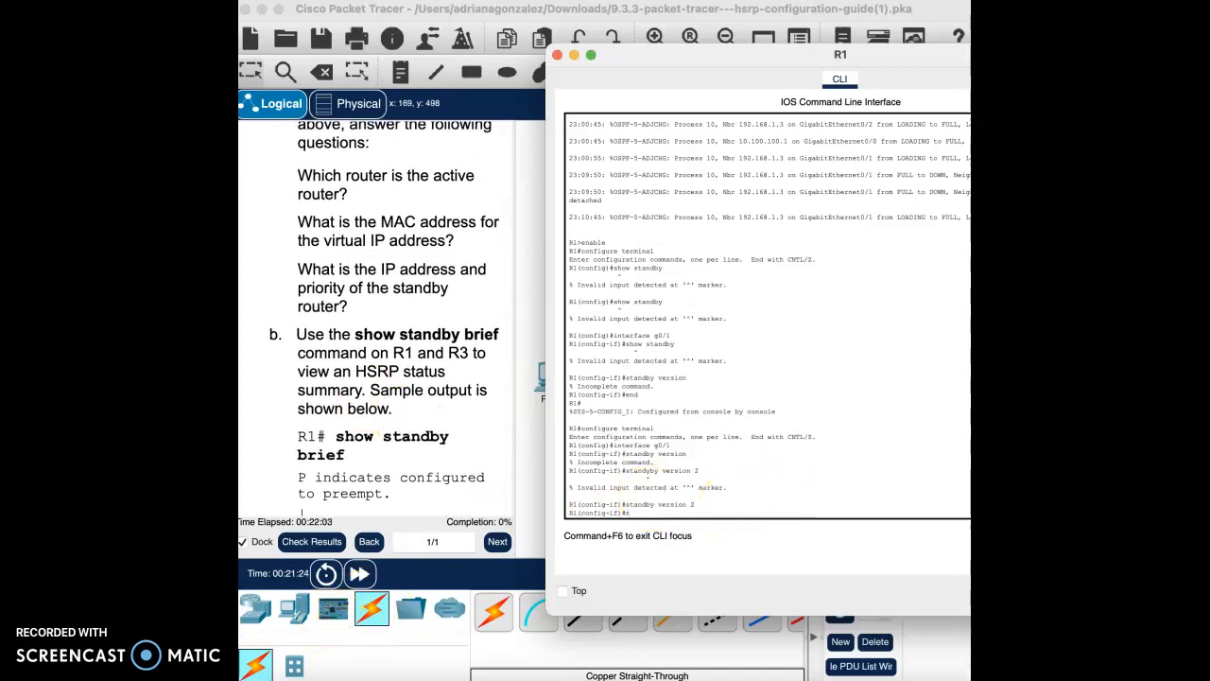
left_click(662, 519)
type("standby 1 ip 192.168.1.254")
key("Return")
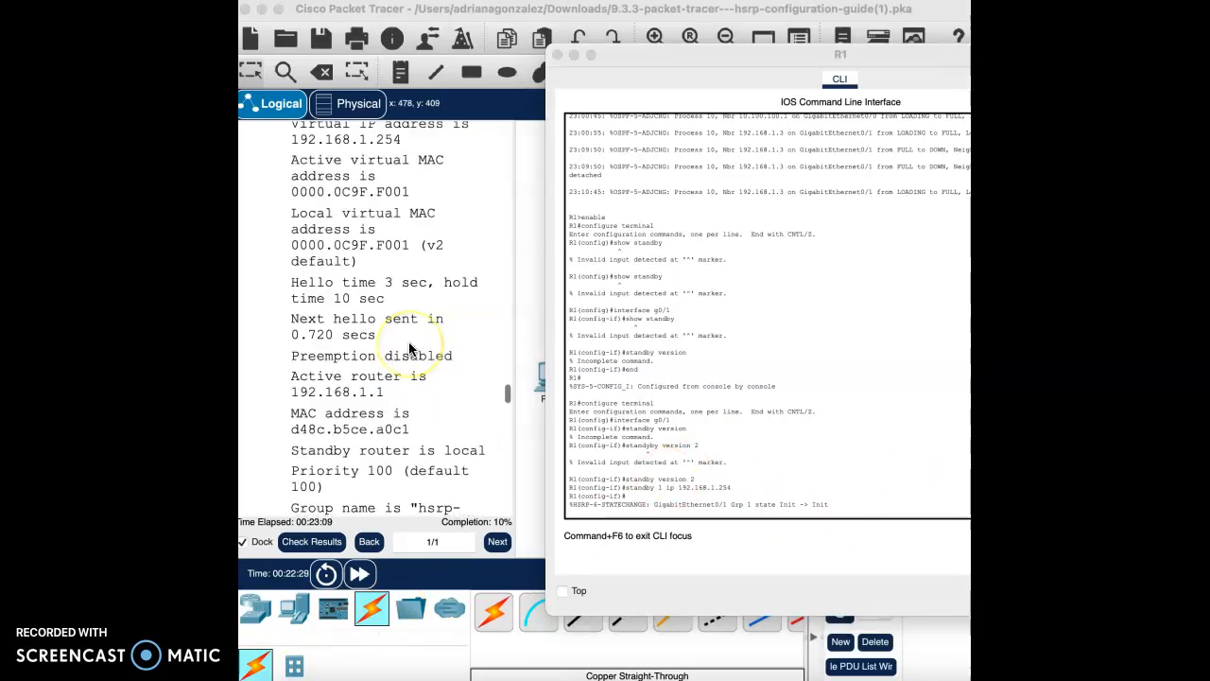
scroll(408, 349, "down", 2)
Step: Set R1's HSRP group 1 priority to 150
scroll(409, 349, "up", 10)
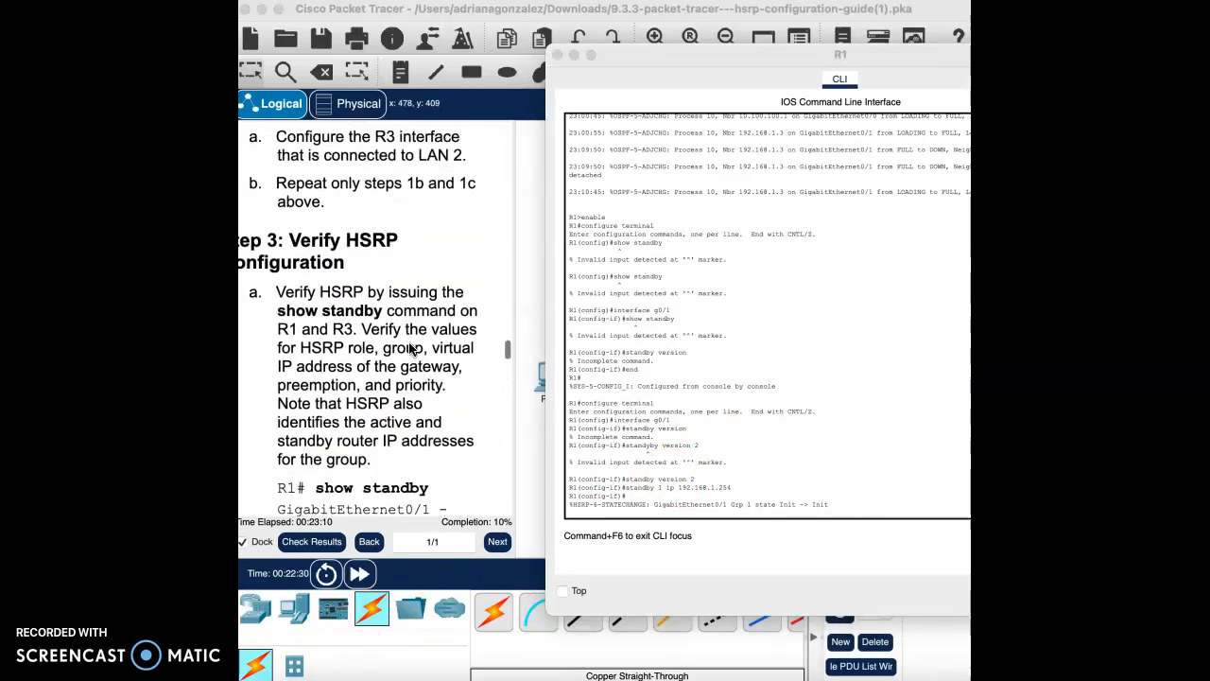
scroll(408, 349, "down", 2)
scroll(408, 341, "up", 3)
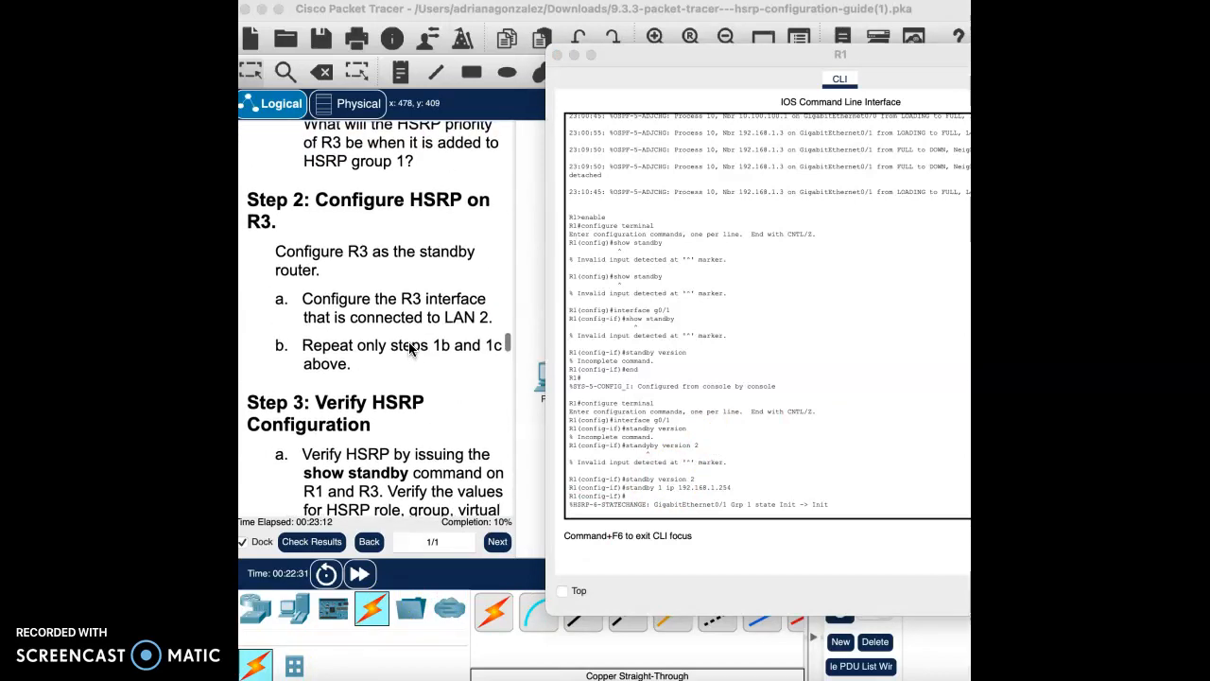
scroll(408, 349, "up", 3)
scroll(409, 349, "down", 12)
scroll(409, 348, "down", 1)
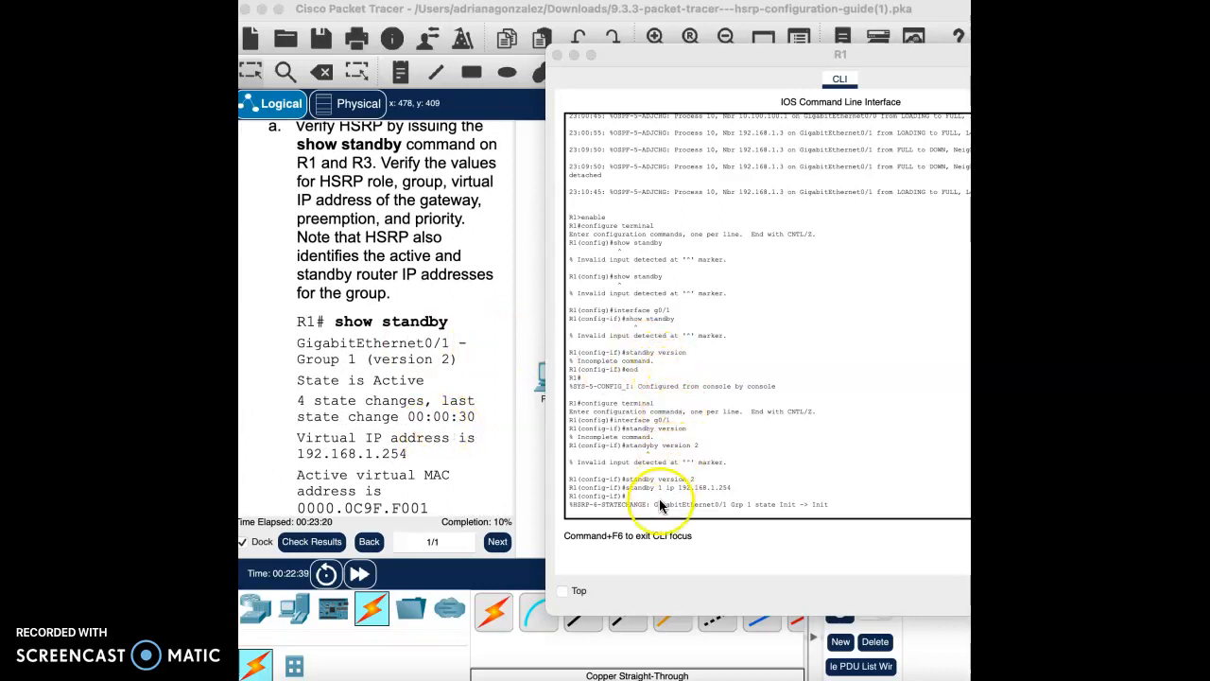
left_click(667, 509)
key("Return")
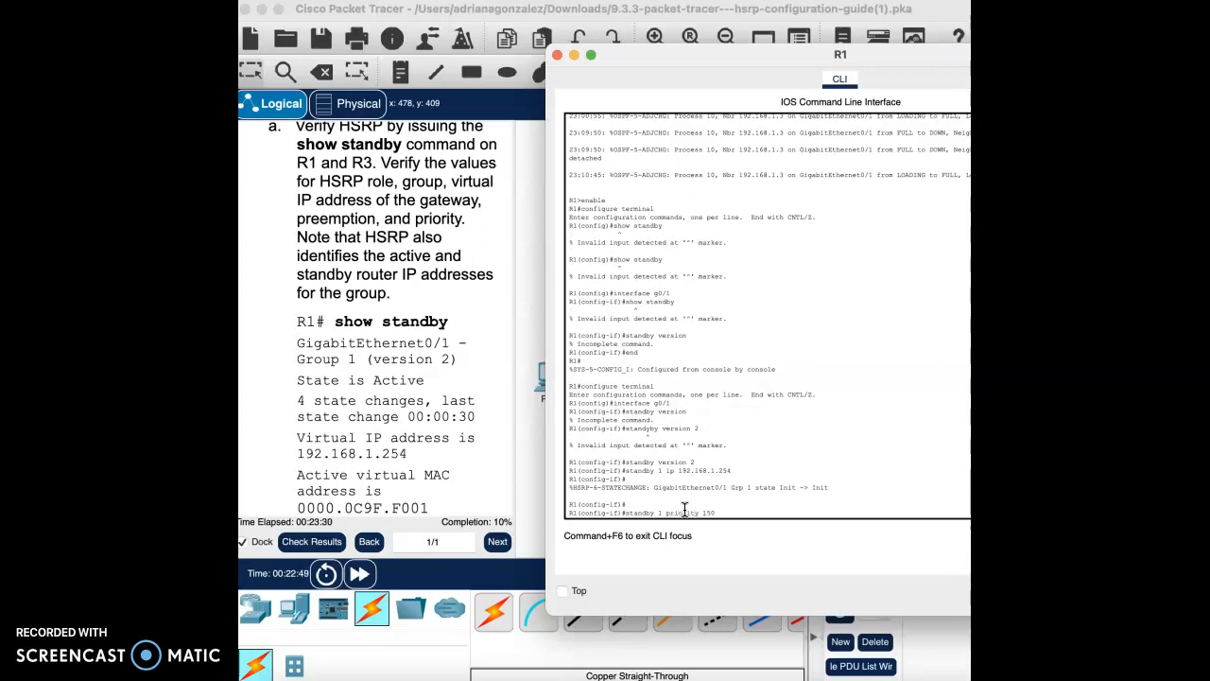
type("standby 1 priority 150")
key("Return")
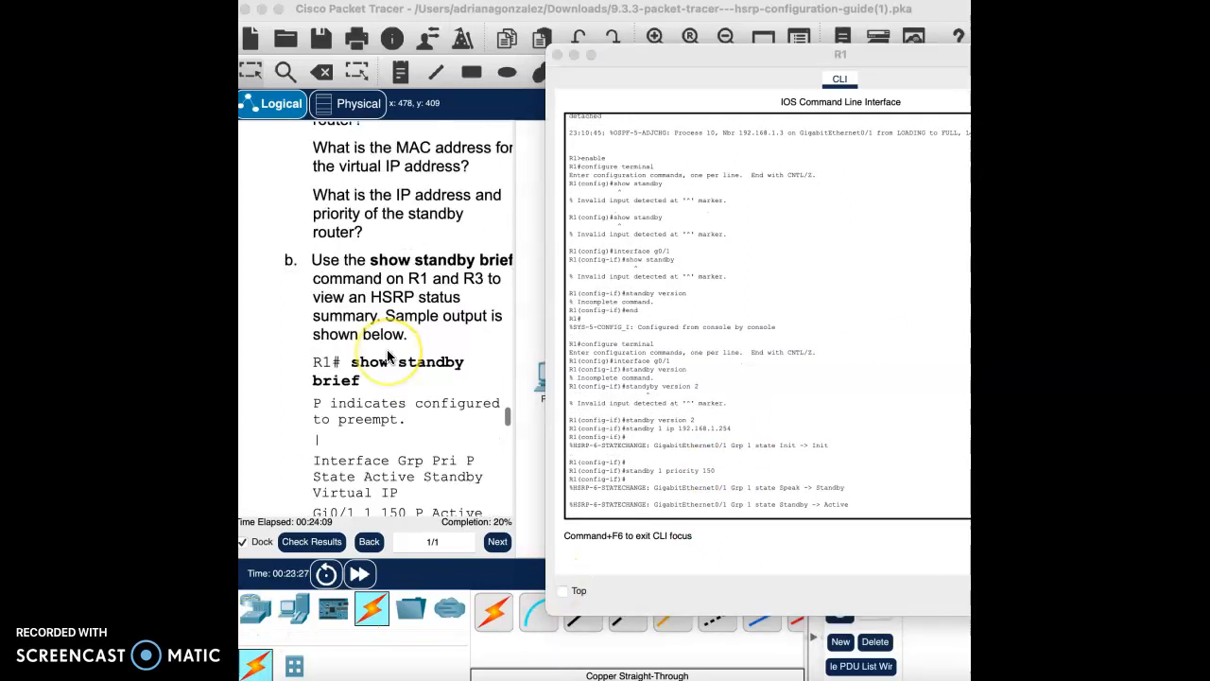
Step: Enable preemption for R1's HSRP group 1 with standby 1 preempt
scroll(388, 356, "down", 15)
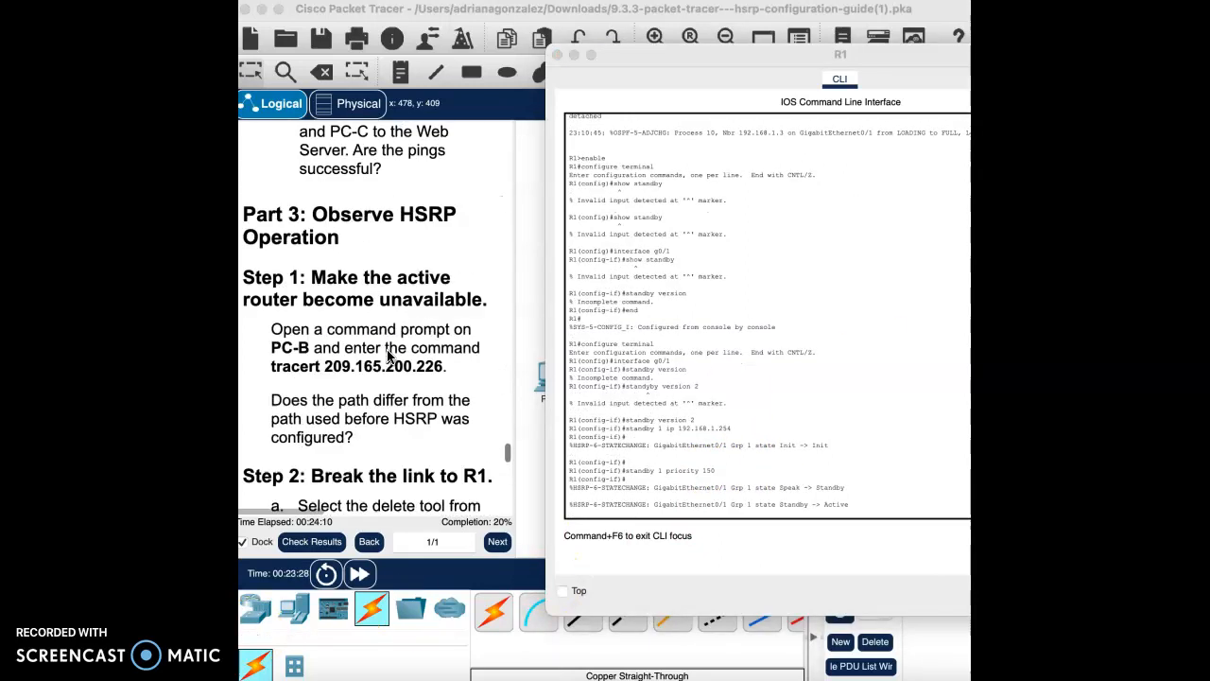
scroll(388, 356, "down", 4)
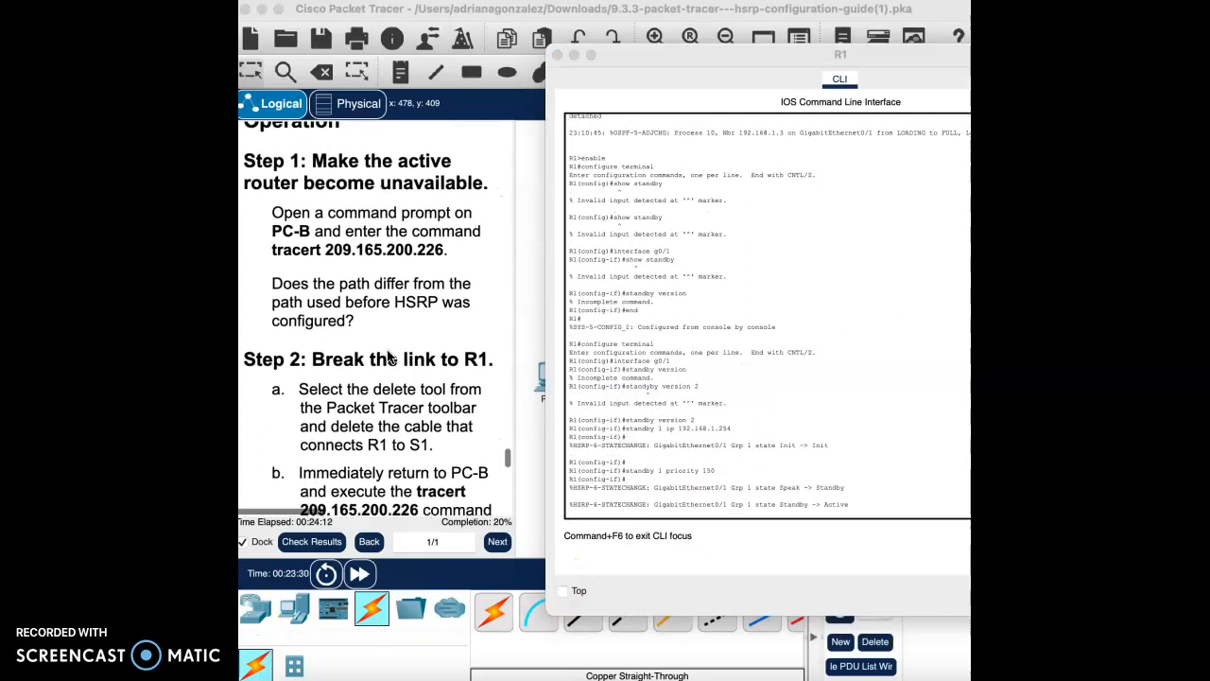
scroll(386, 356, "up", 18)
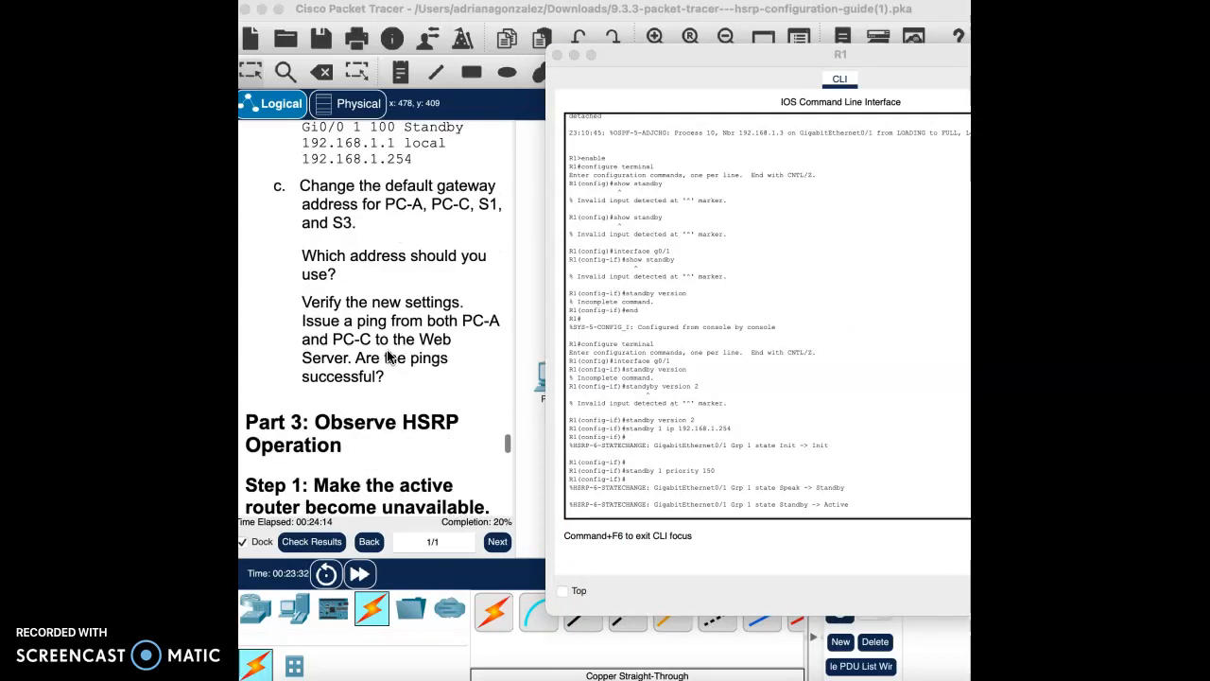
scroll(387, 356, "up", 9)
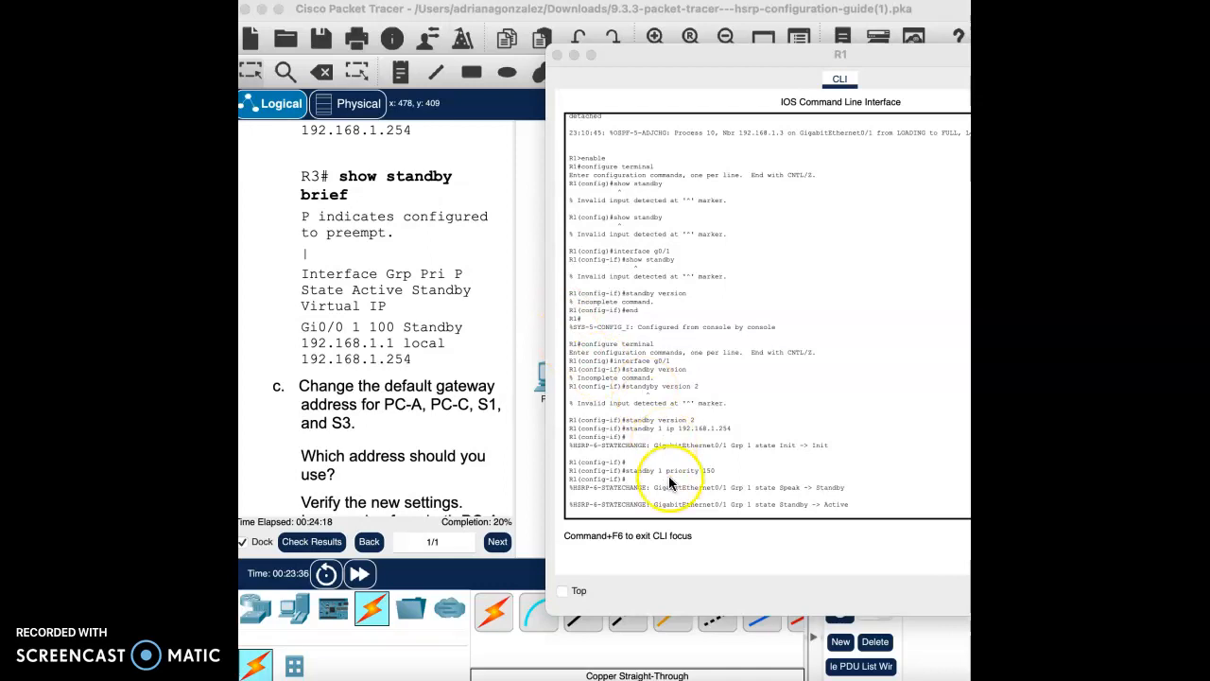
left_click(702, 518)
key("Return")
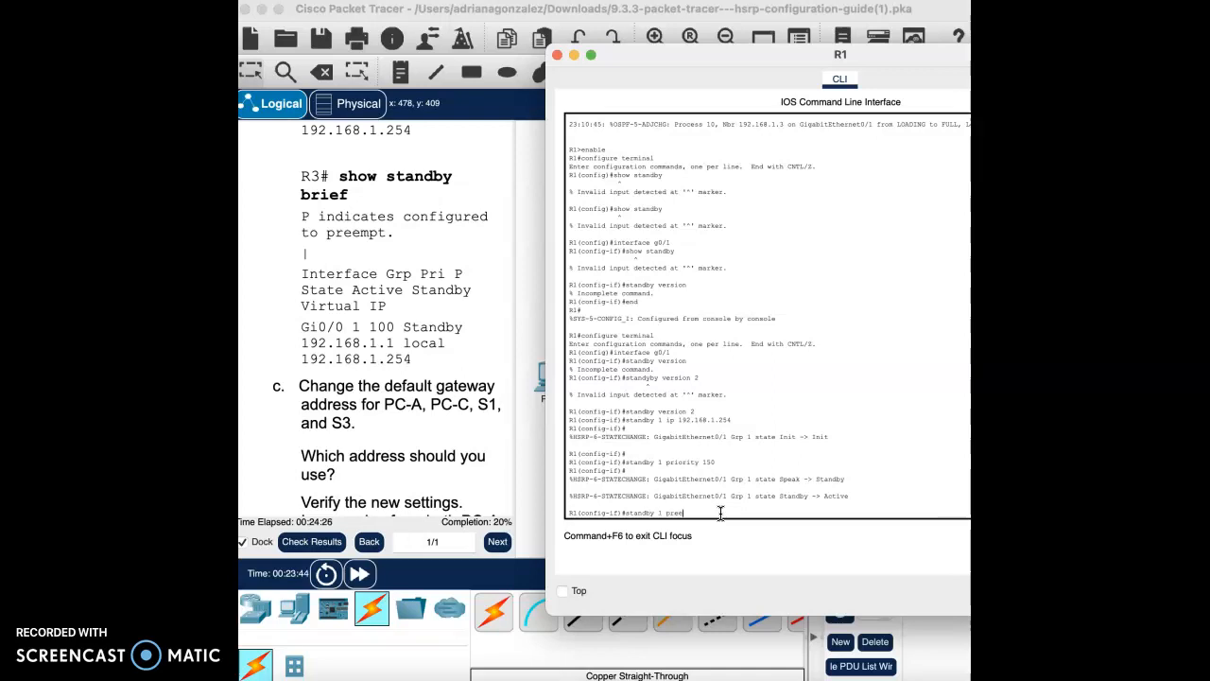
type("standby 1 preempt")
key("Return")
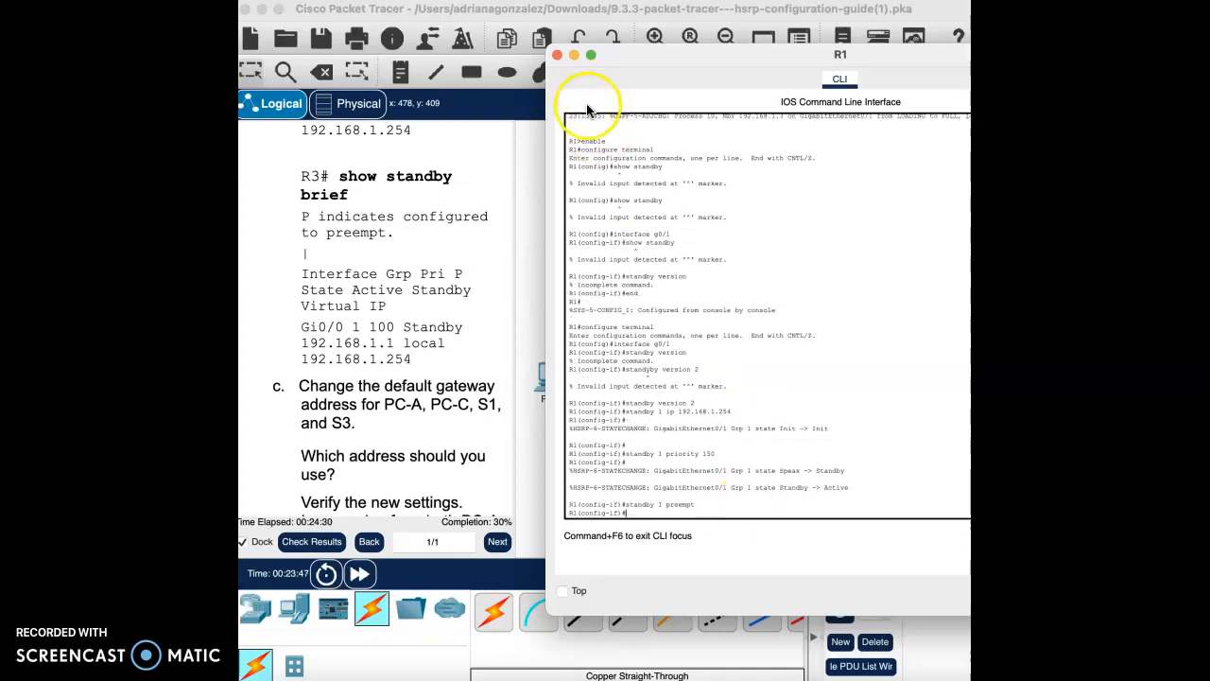
left_click(558, 59)
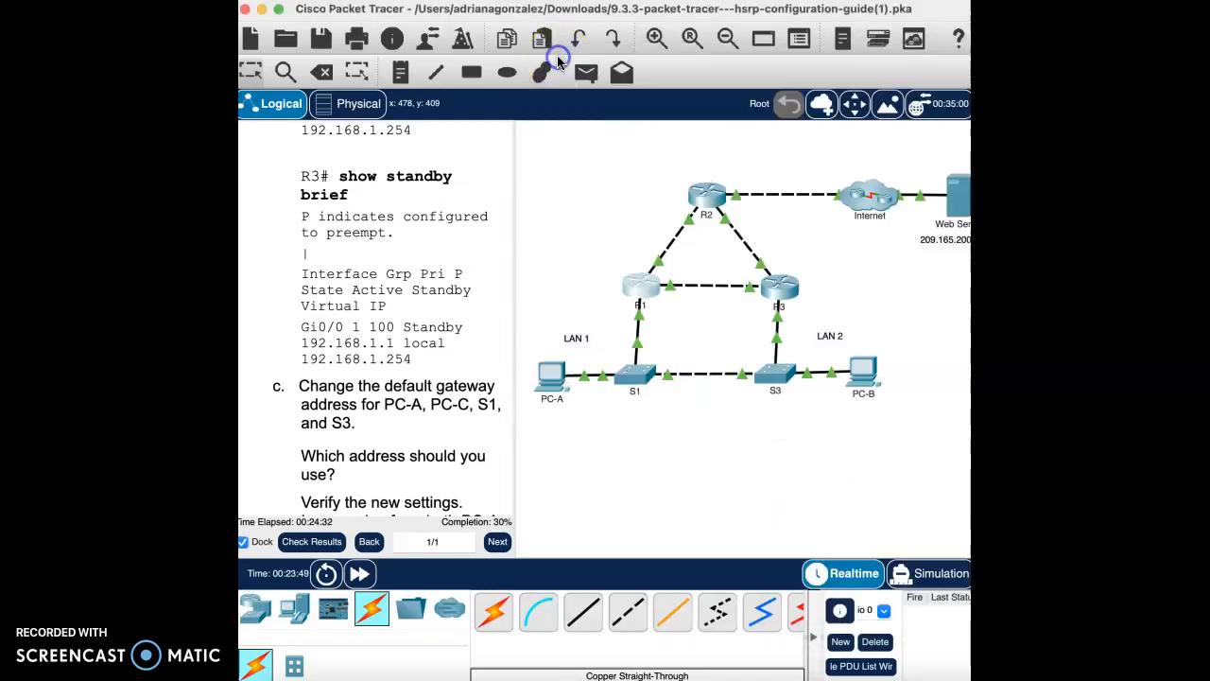
scroll(382, 473, "down", 8)
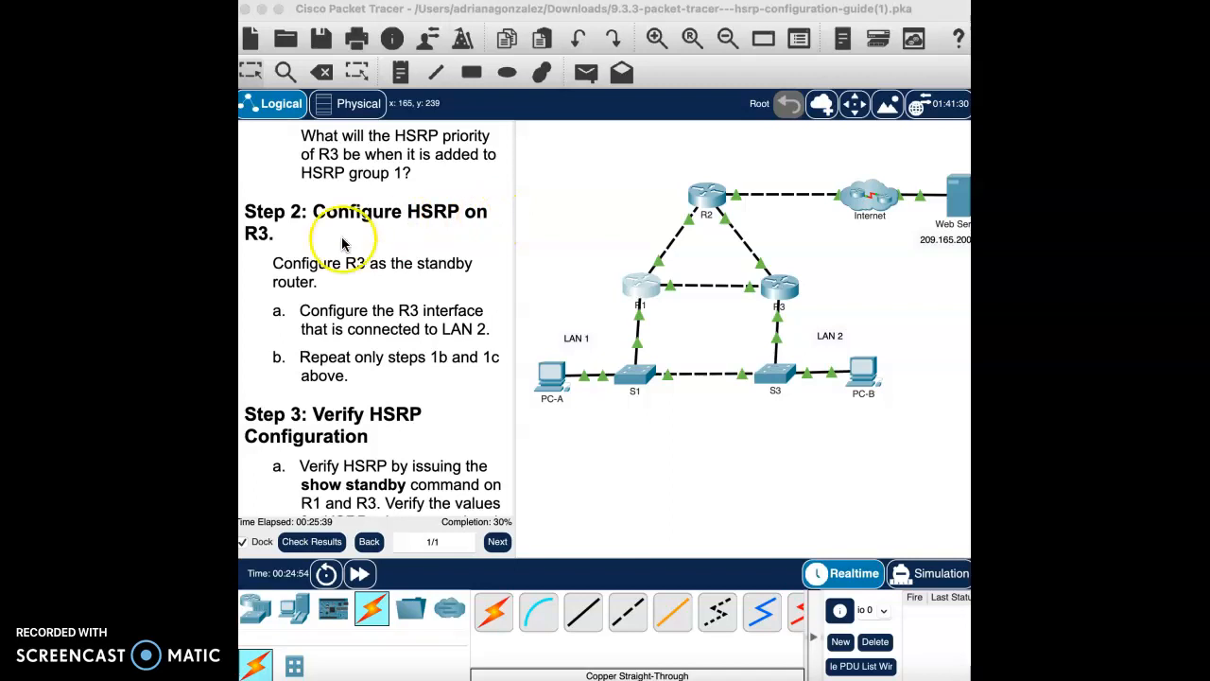
scroll(480, 263, "up", 5)
scroll(480, 264, "up", 10)
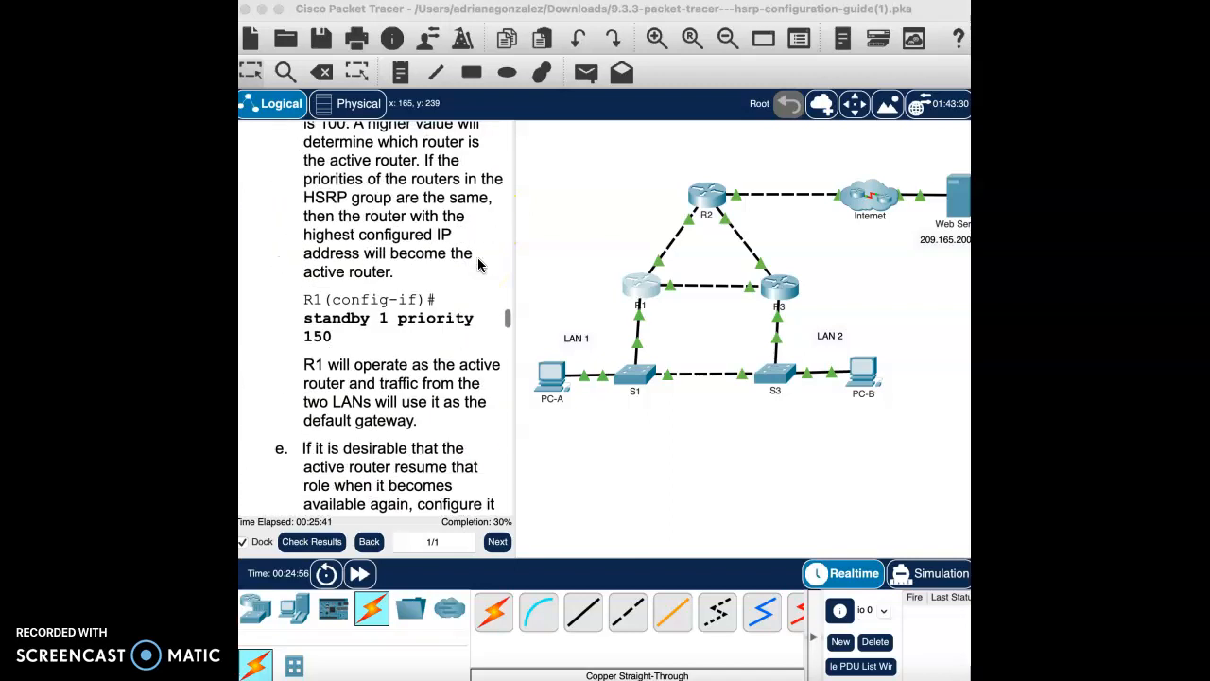
scroll(479, 265, "up", 10)
scroll(480, 265, "down", 9)
left_click(678, 330)
Step: Open R3's CLI and enter privileged mode and global configuration mode
left_click(778, 286)
left_click(830, 83)
left_click(746, 499)
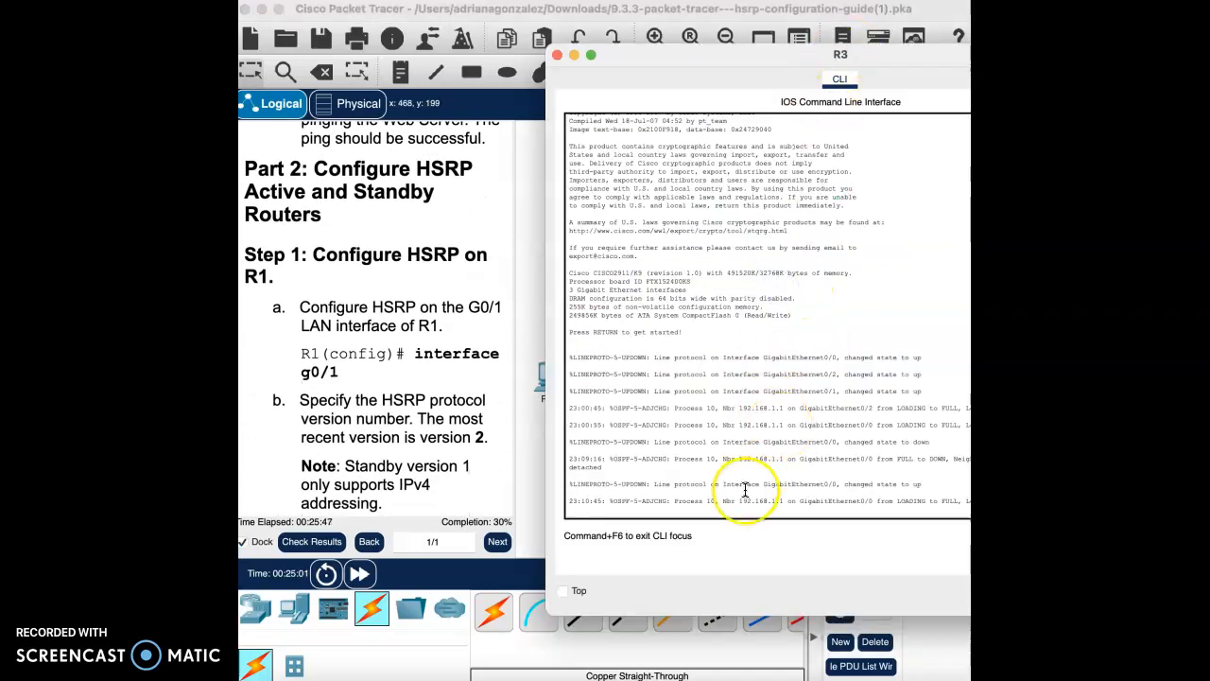
key("Return")
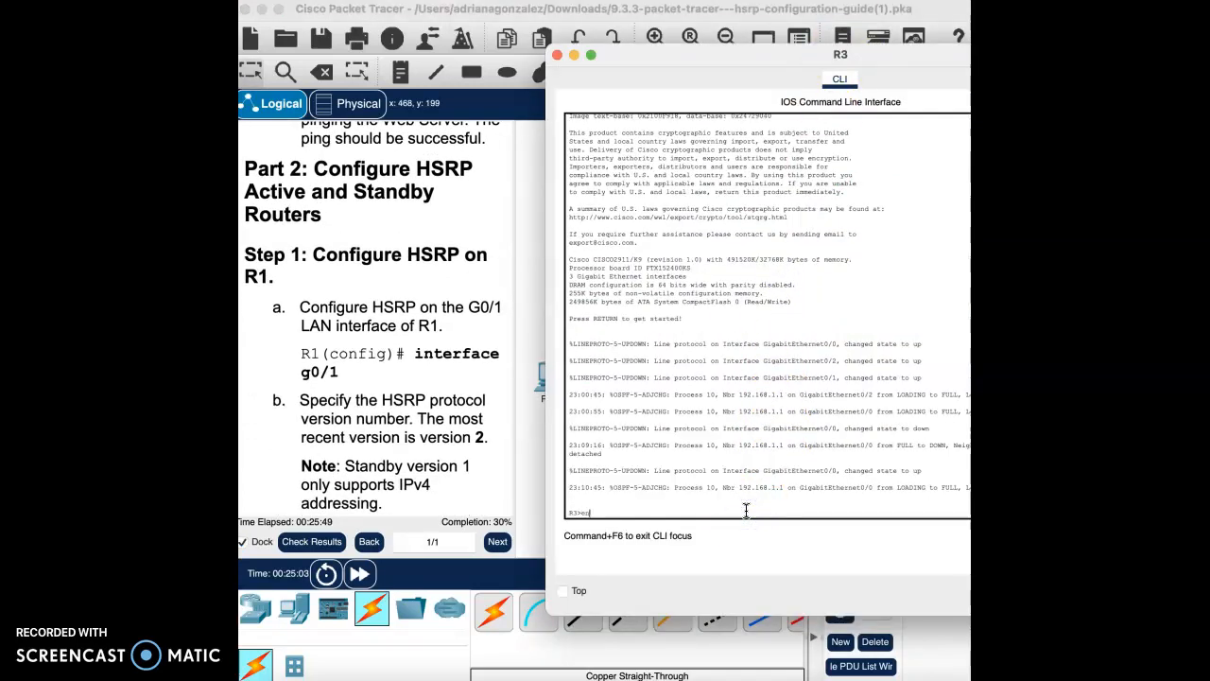
type("enable")
key("Return")
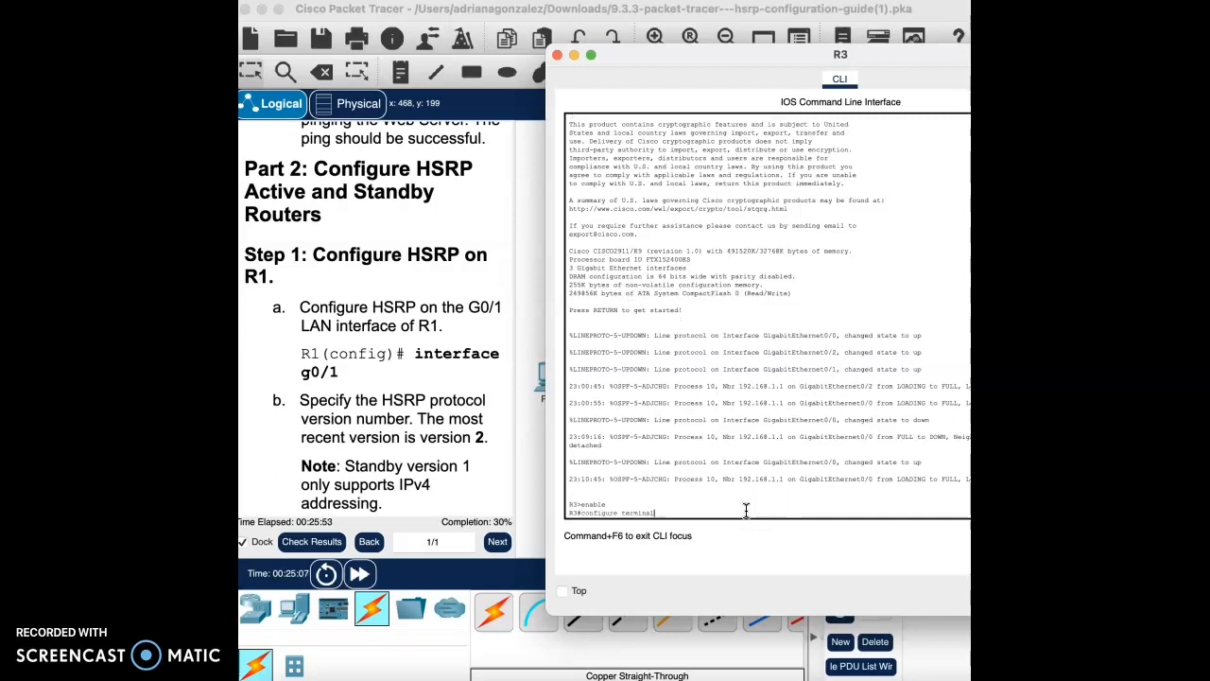
type("configure terminal")
key("Return")
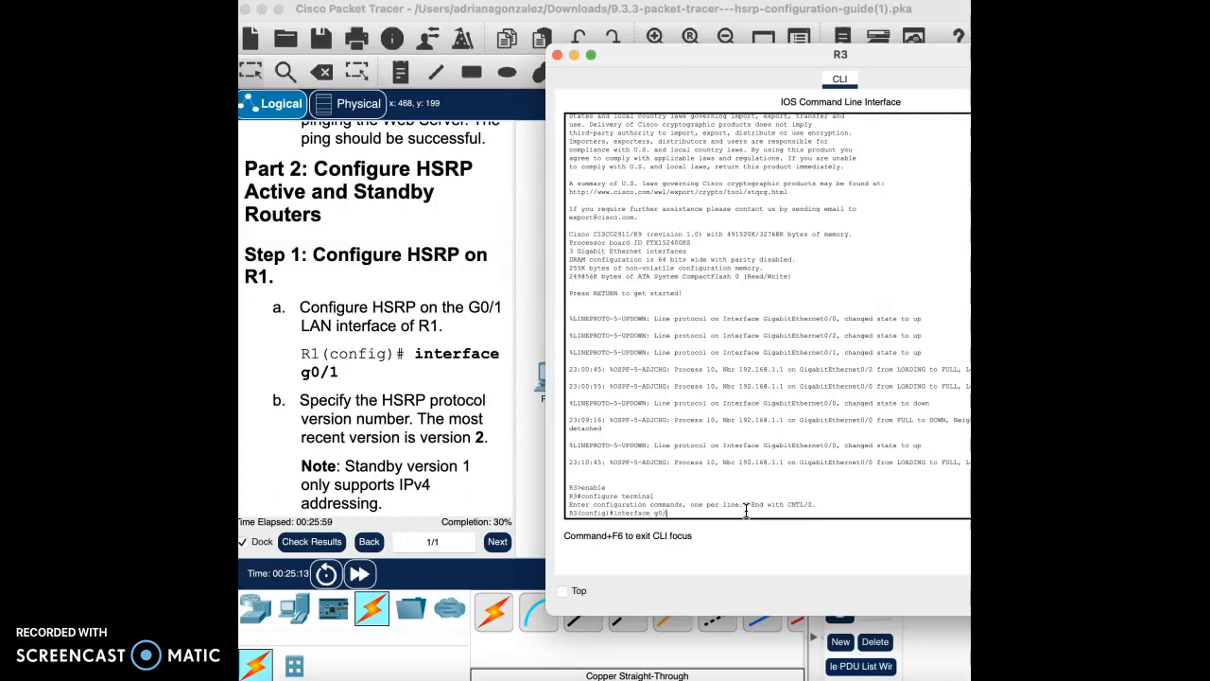
Step: On interface G0/1, set HSRP version 2 and group 1 virtual IP 192.168.1.254
key("Return")
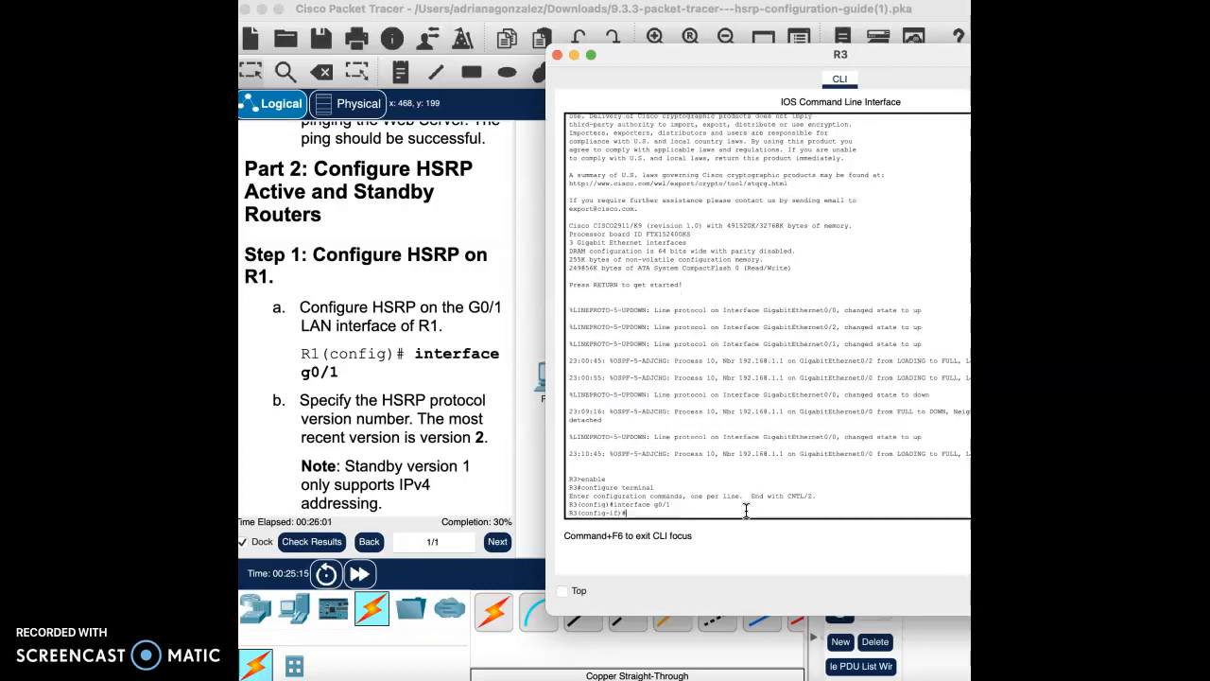
scroll(399, 466, "down", 5)
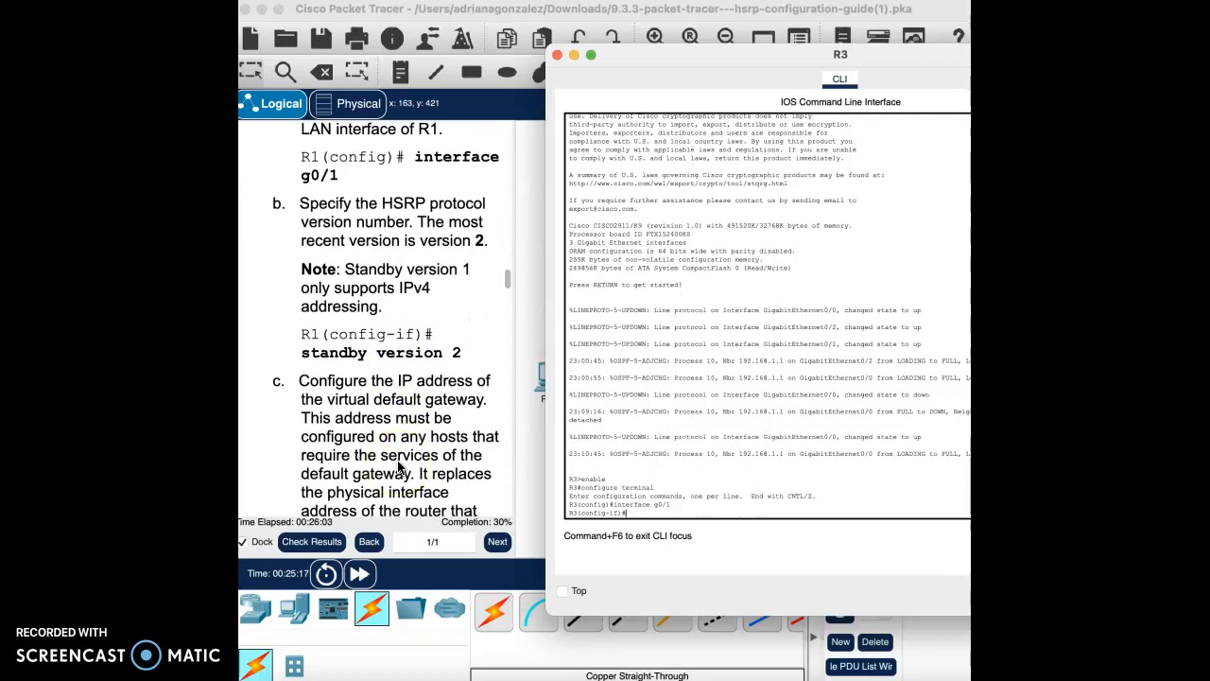
scroll(398, 466, "down", 1)
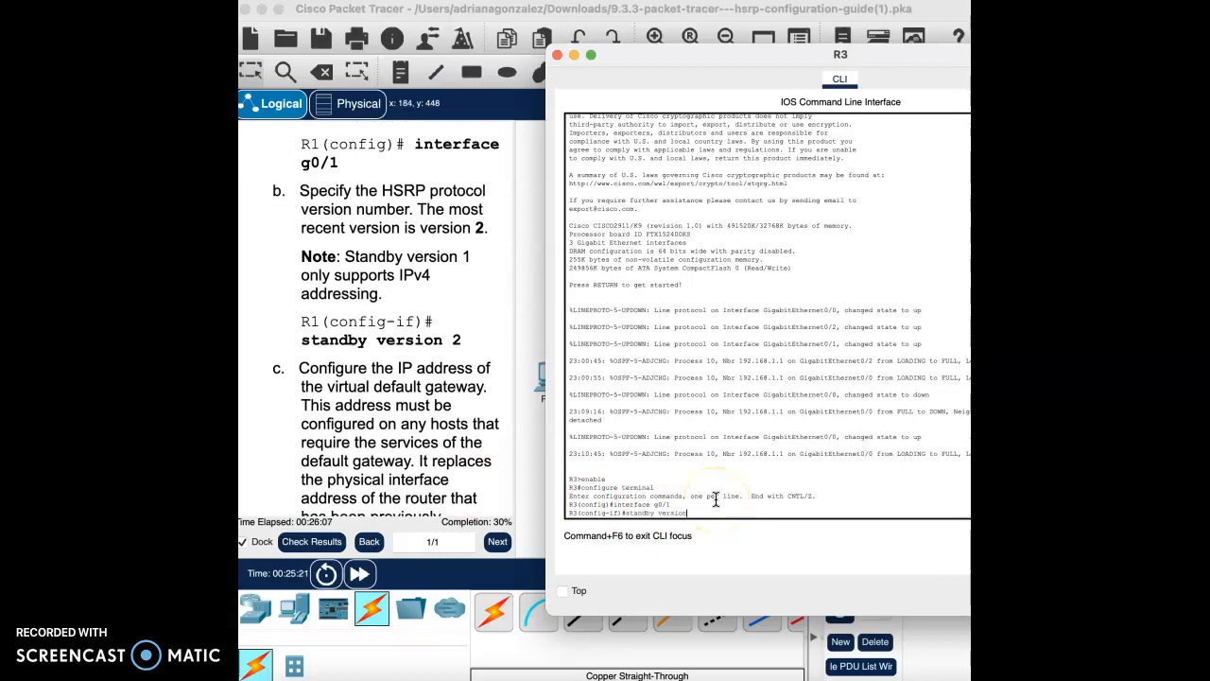
key("Return")
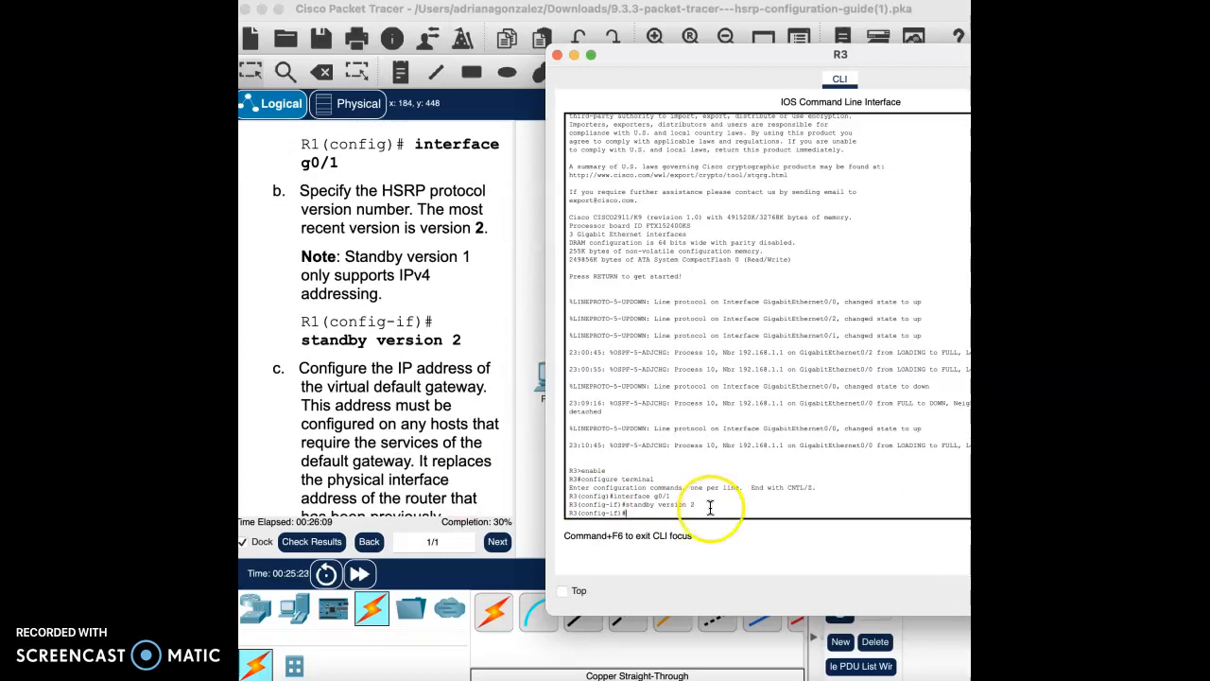
scroll(417, 471, "down", 12)
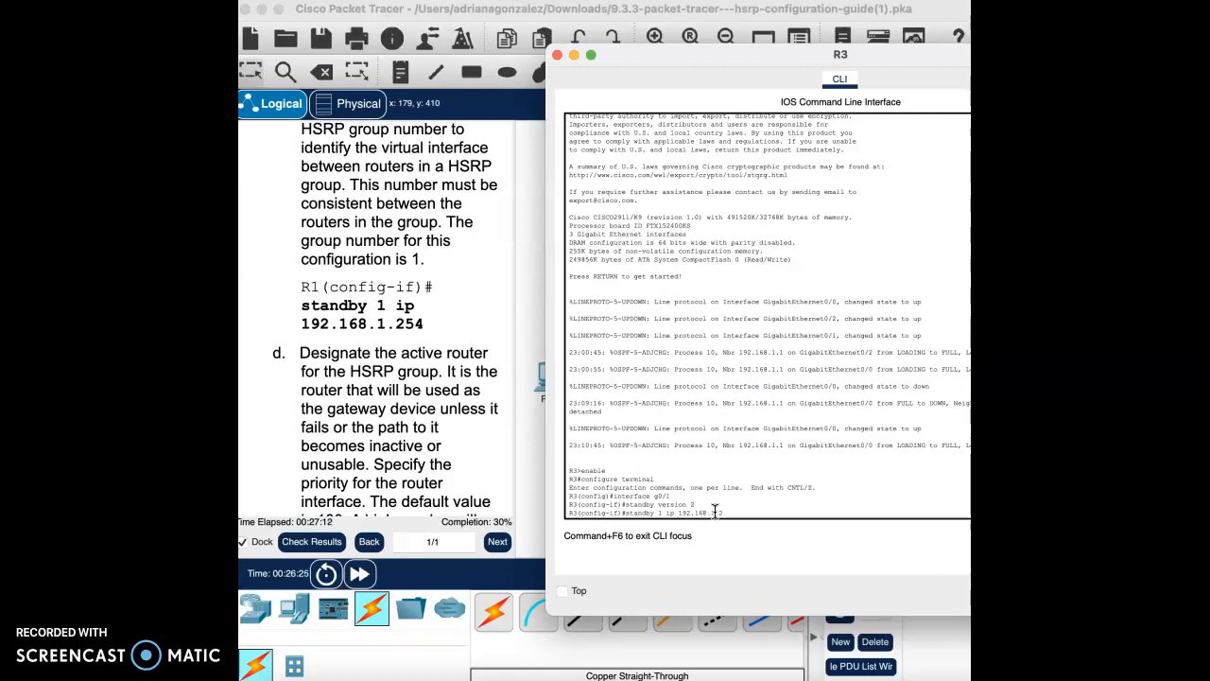
key("Return")
left_click(694, 237)
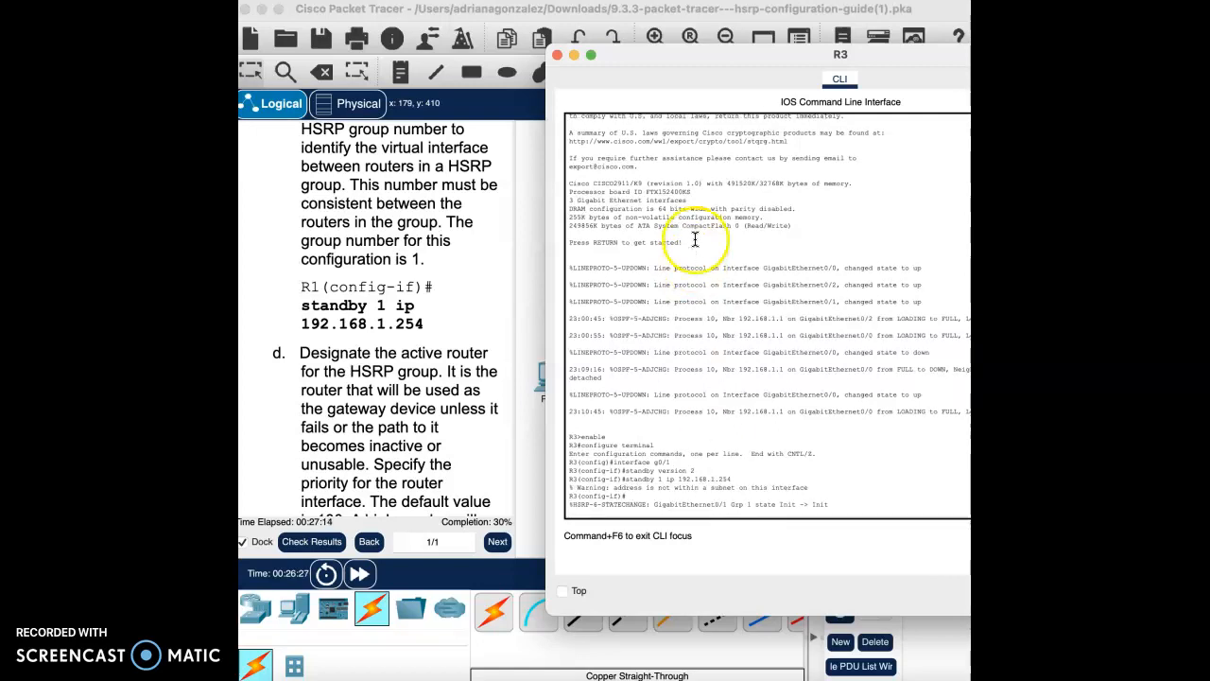
left_click(731, 498)
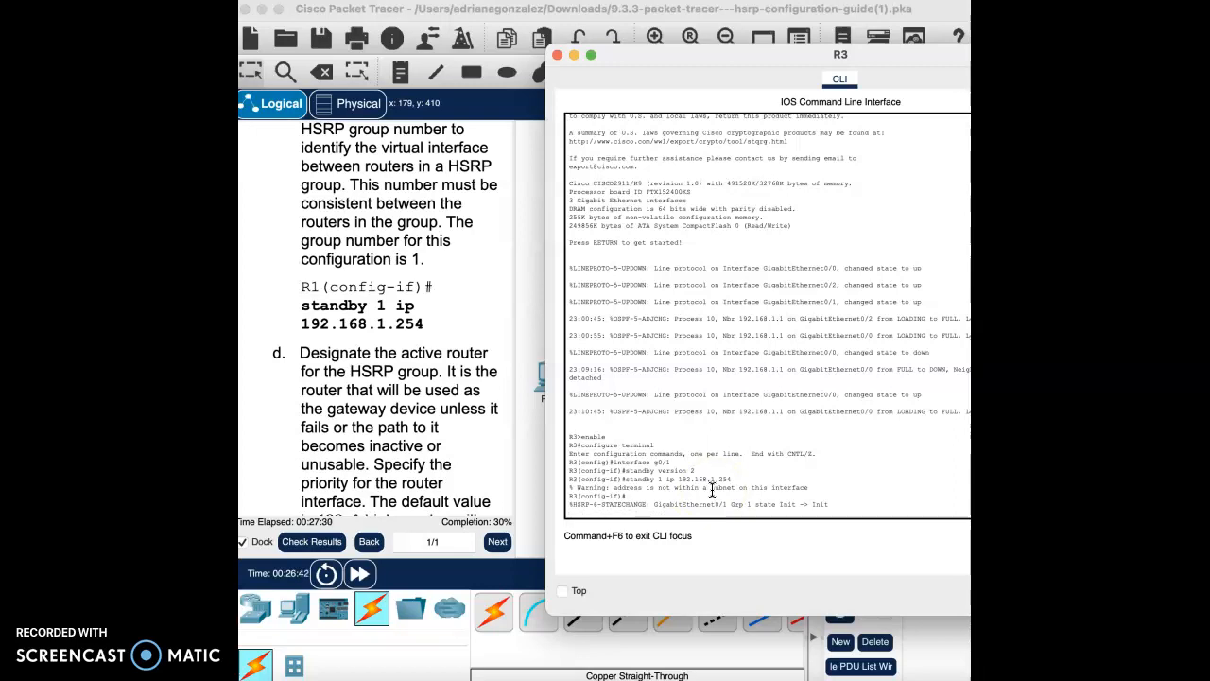
Step: Close R3's console and scroll through the lab instructions
left_click(557, 55)
scroll(488, 356, "down", 15)
scroll(430, 460, "down", 15)
scroll(430, 460, "up", 5)
scroll(430, 459, "down", 3)
scroll(430, 460, "up", 5)
scroll(429, 460, "down", 4)
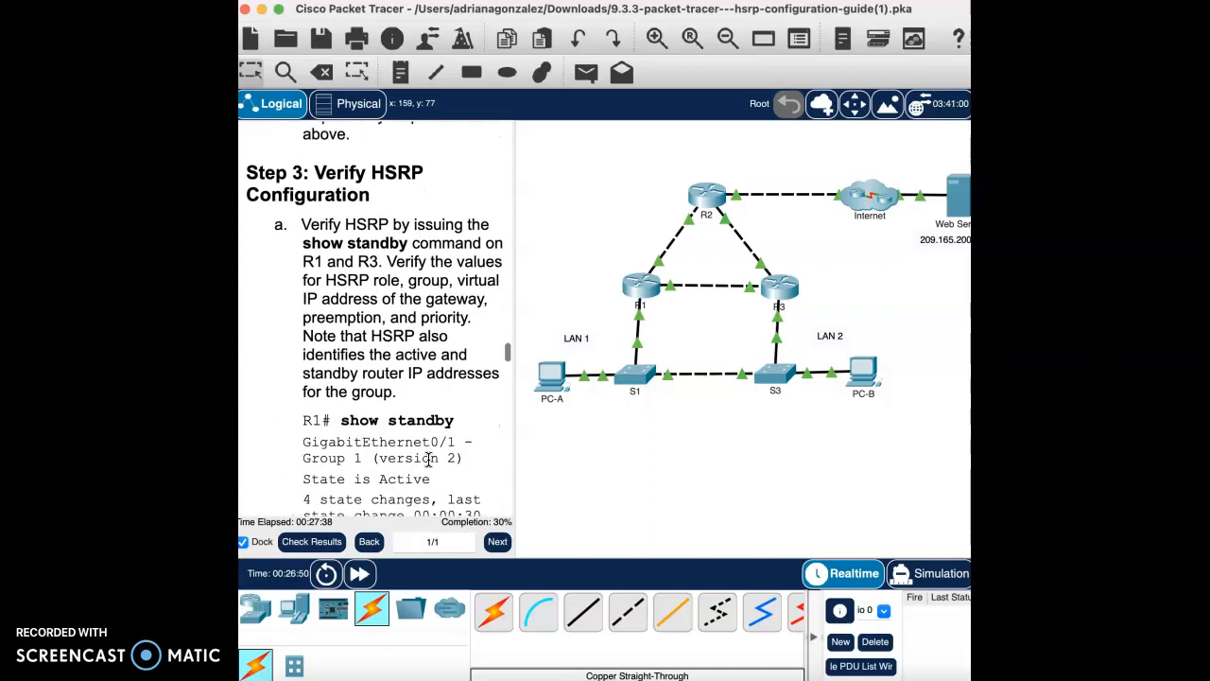
scroll(428, 459, "down", 1)
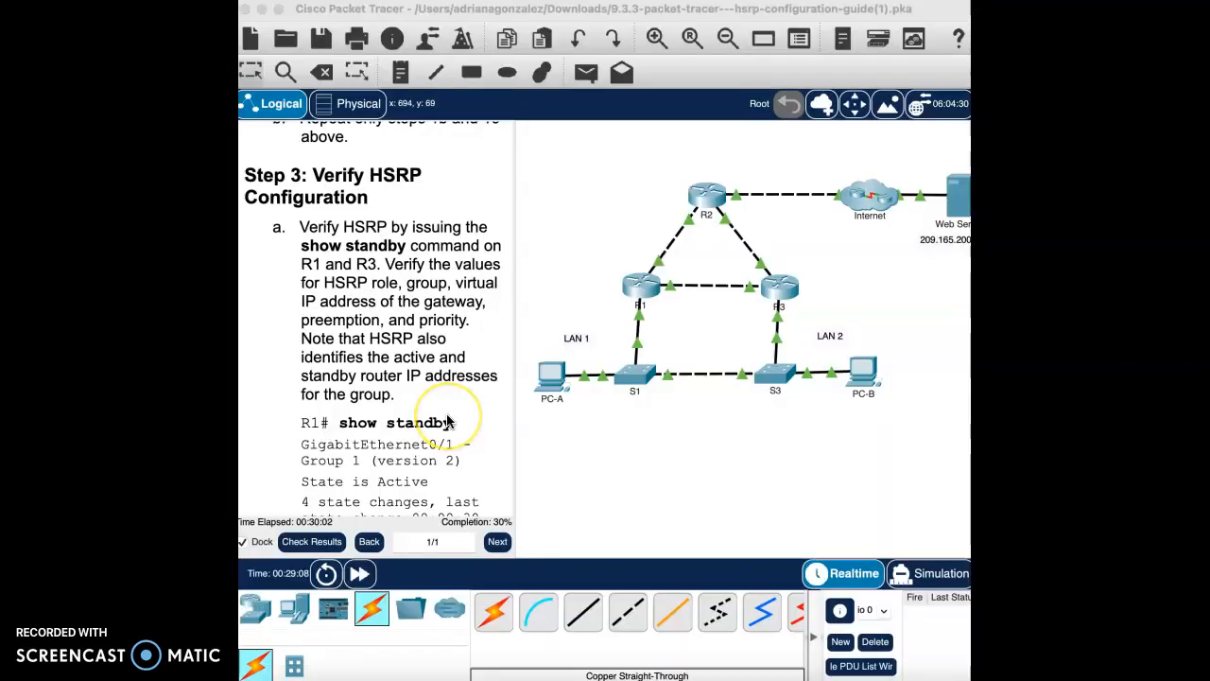
scroll(448, 422, "down", 2)
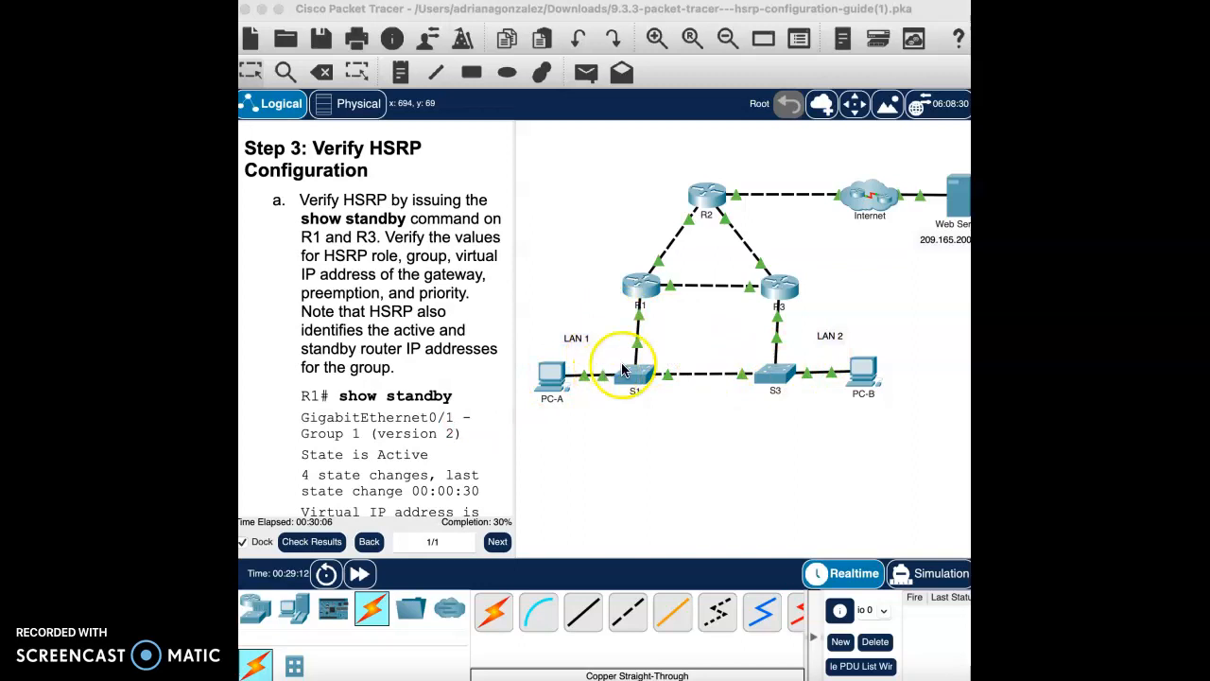
Step: Run show standby on R1, confirming group 1 Active at 192.168.1.254 with priority 150
left_click(634, 289)
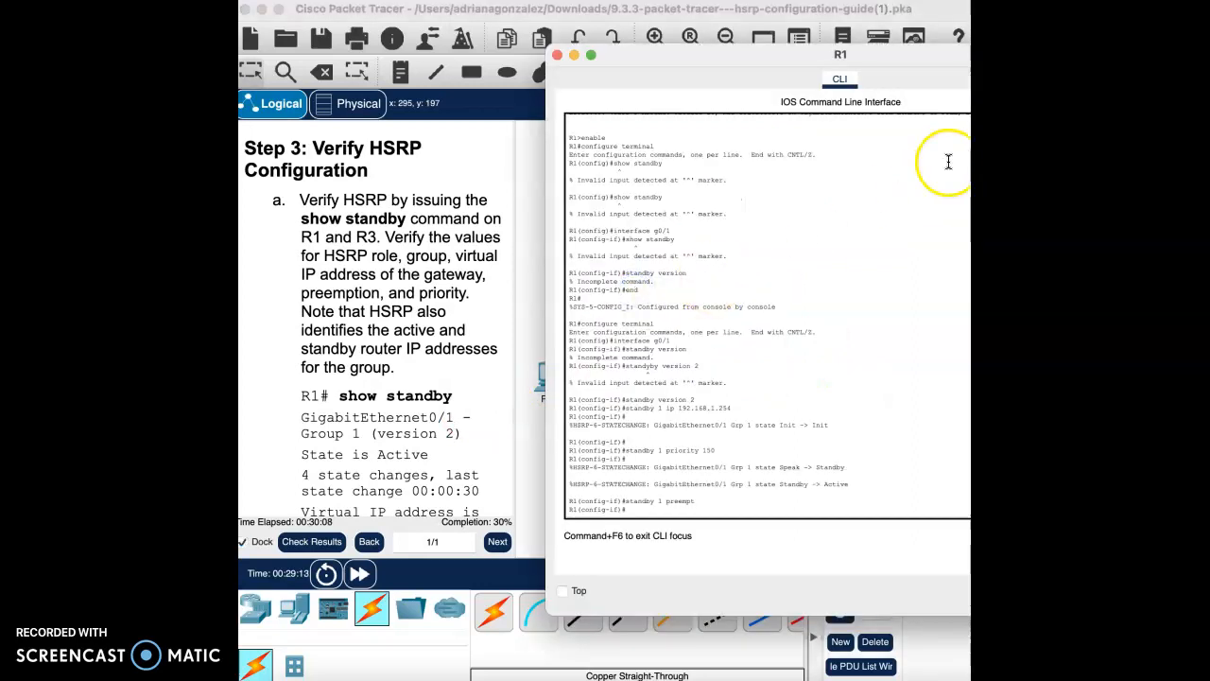
double_click(912, 58)
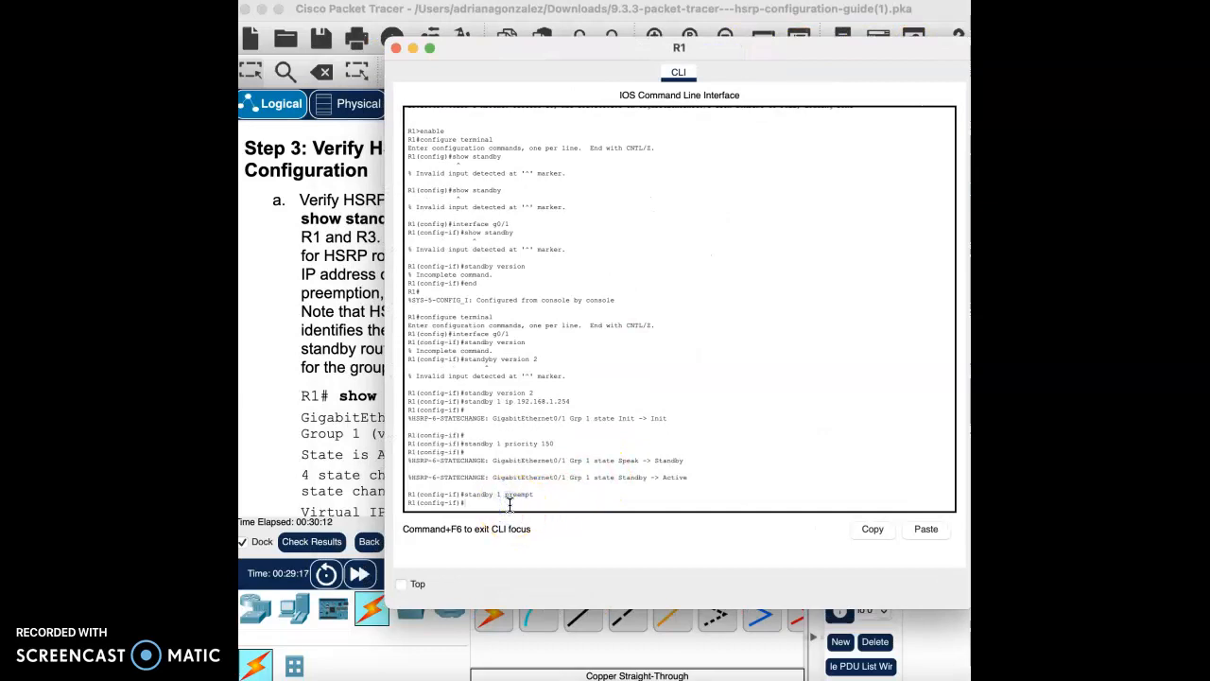
key("Return")
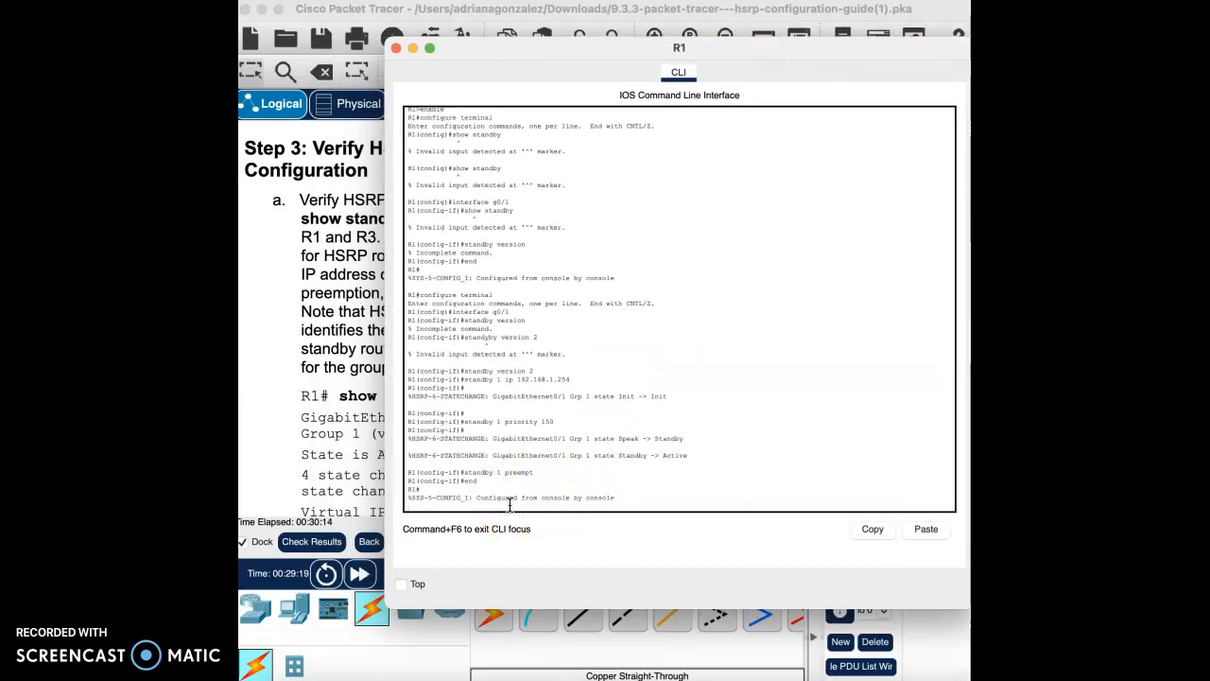
key("Return")
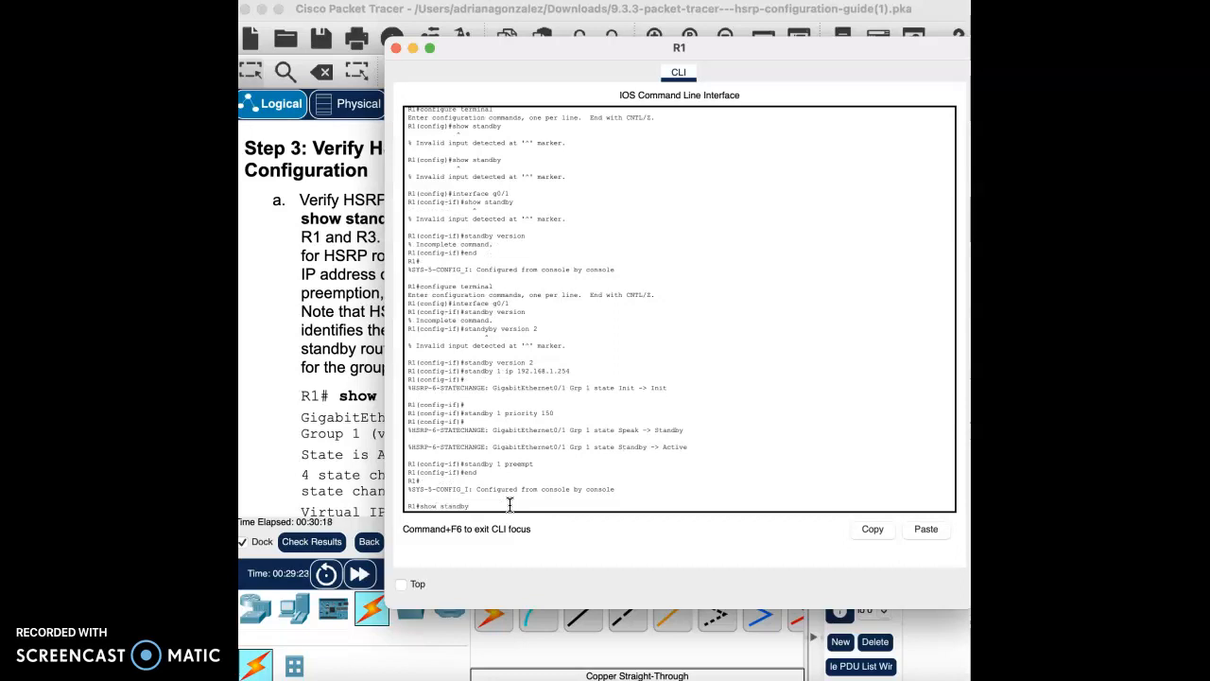
key("Return")
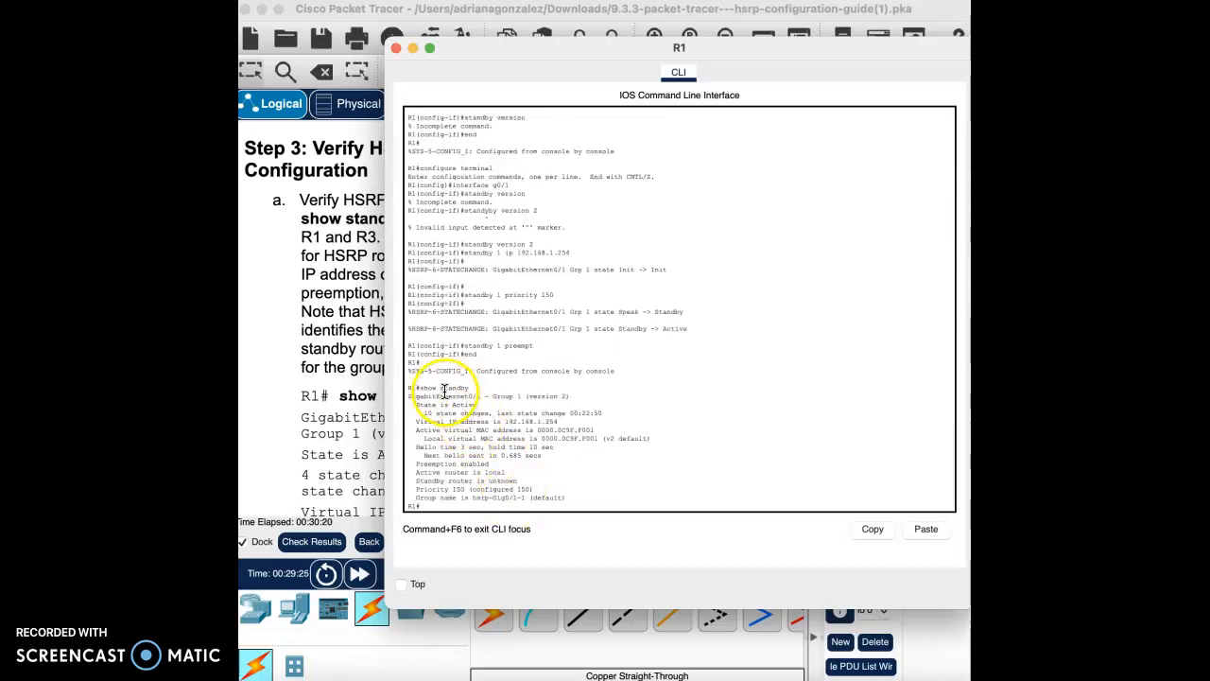
left_click_drag(407, 396, 478, 403)
left_click(431, 405)
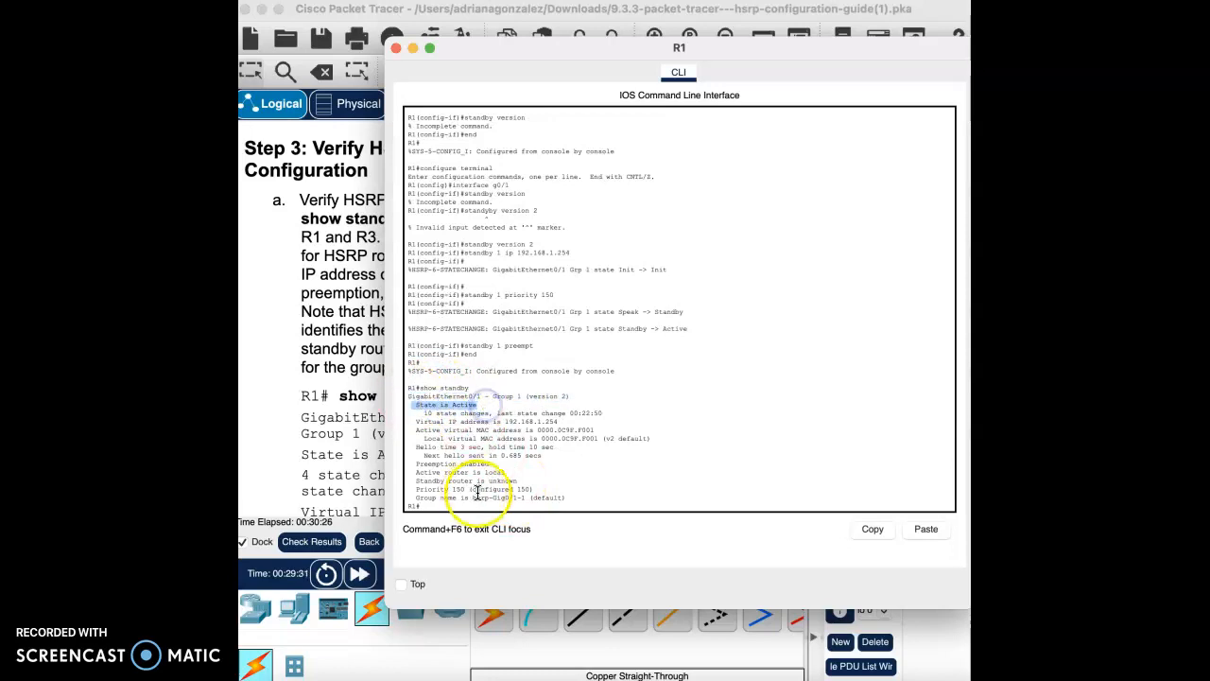
Step: Close R1's console and run show standby on R3
left_click(397, 48)
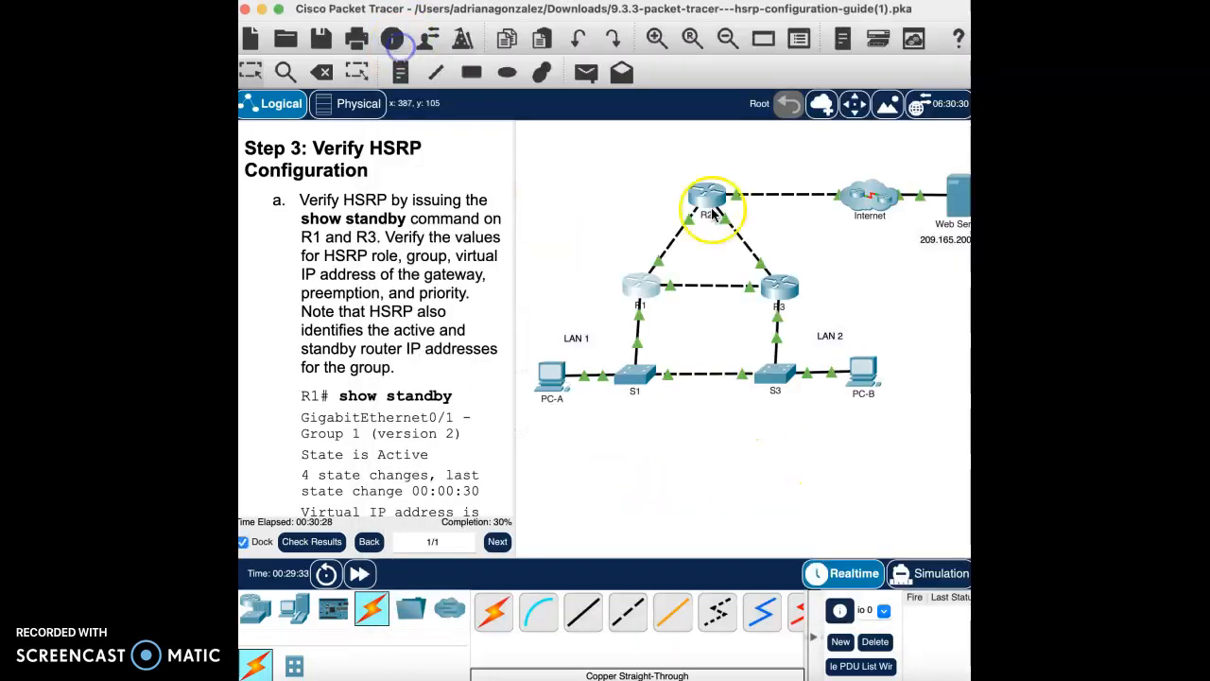
left_click(779, 287)
left_click_drag(856, 55, 647, 38)
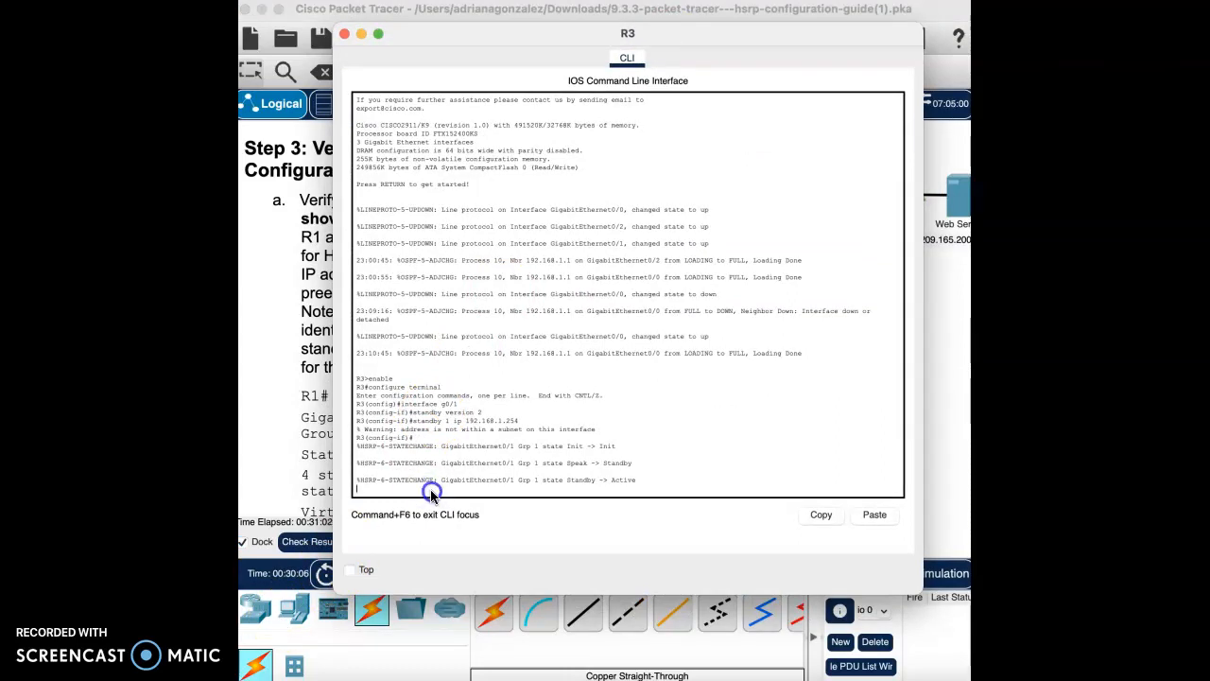
type("end")
key("Return")
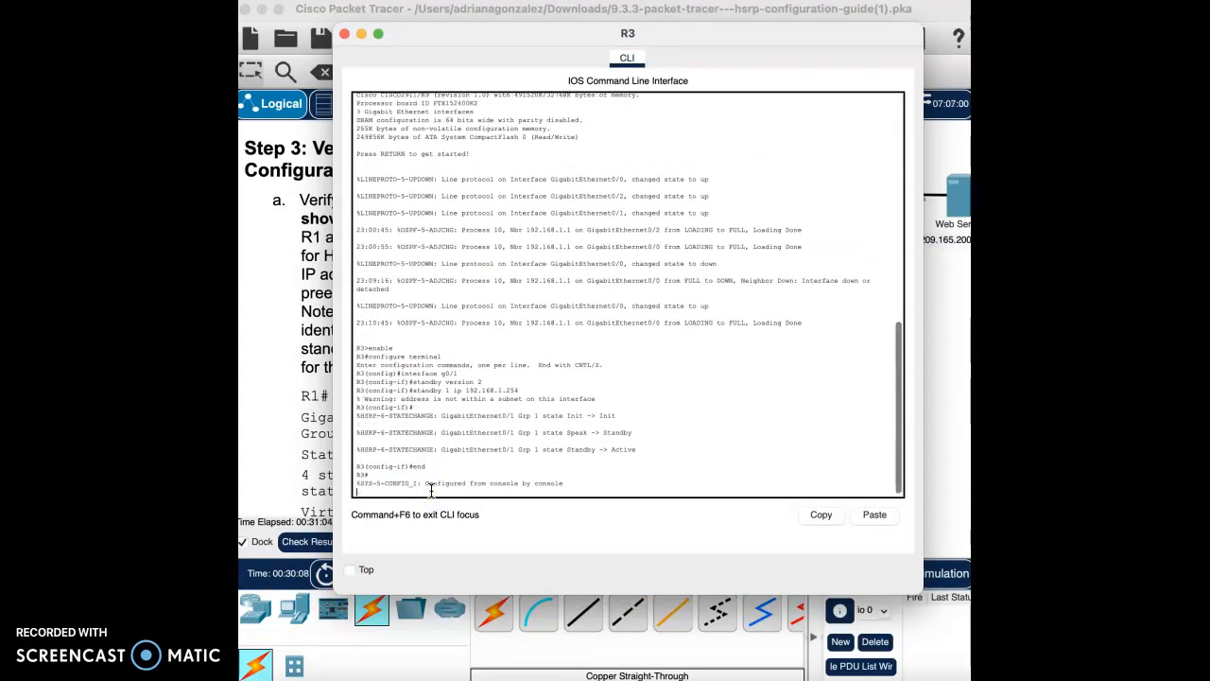
key("Return")
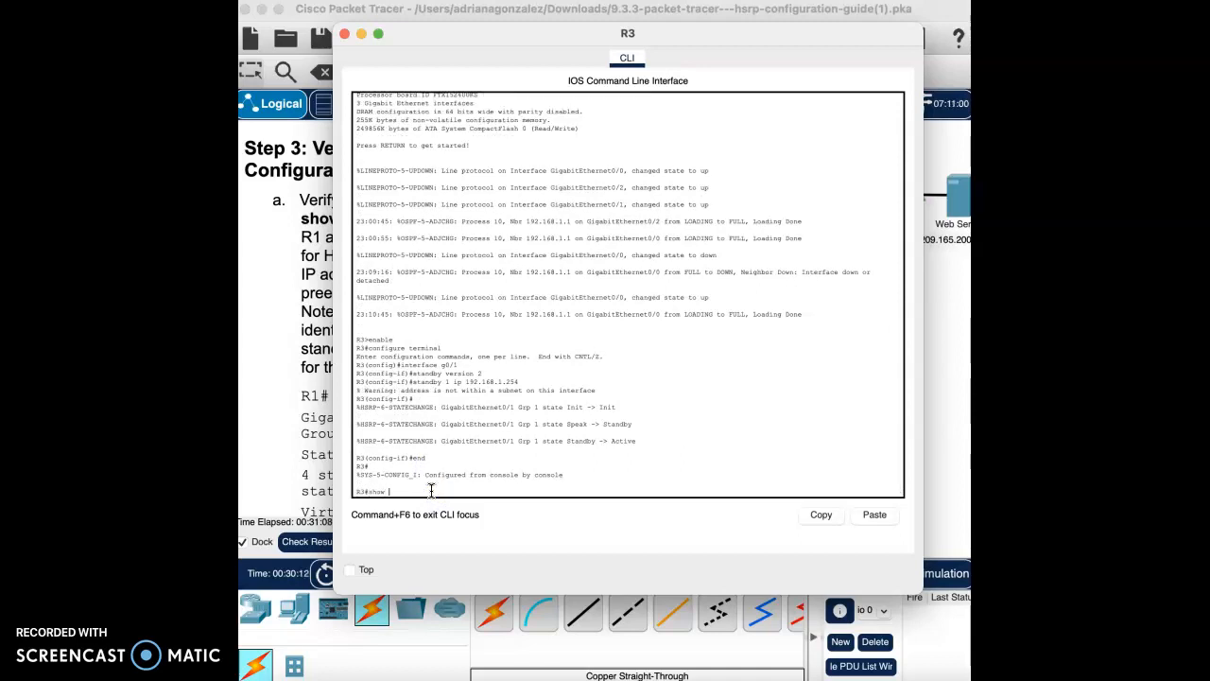
key("Return")
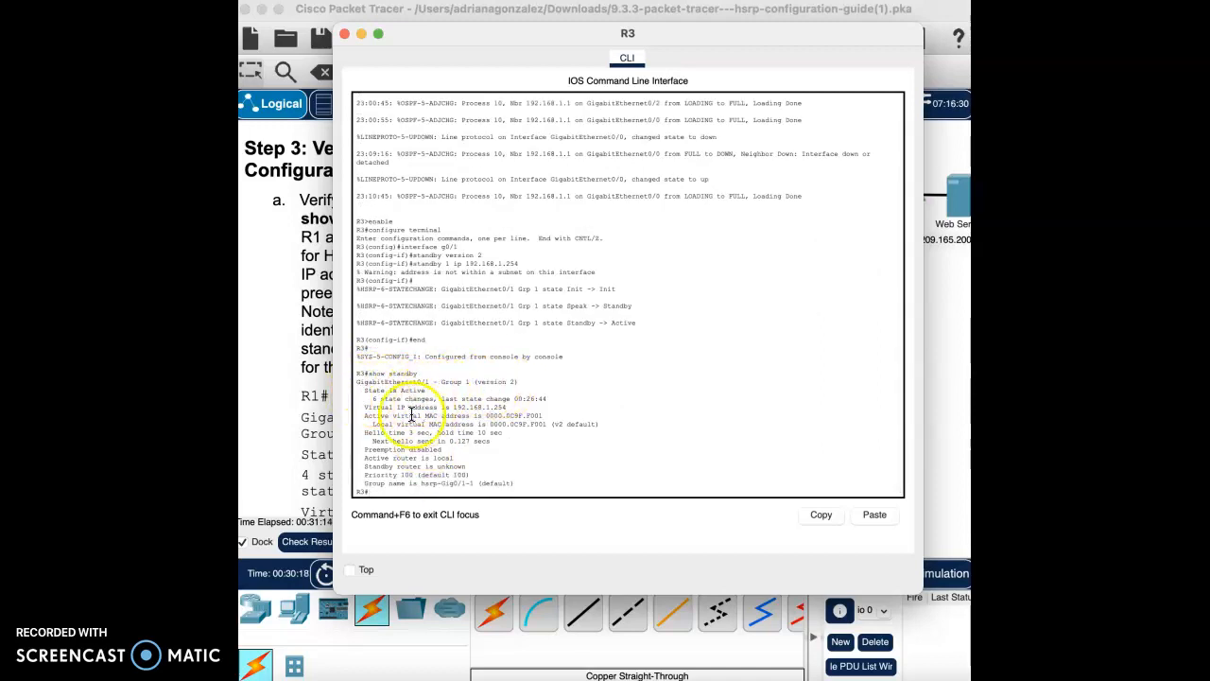
Step: Highlight R3's virtual IP, virtual MAC, active-router and preemption-disabled output lines
left_click_drag(364, 407, 501, 405)
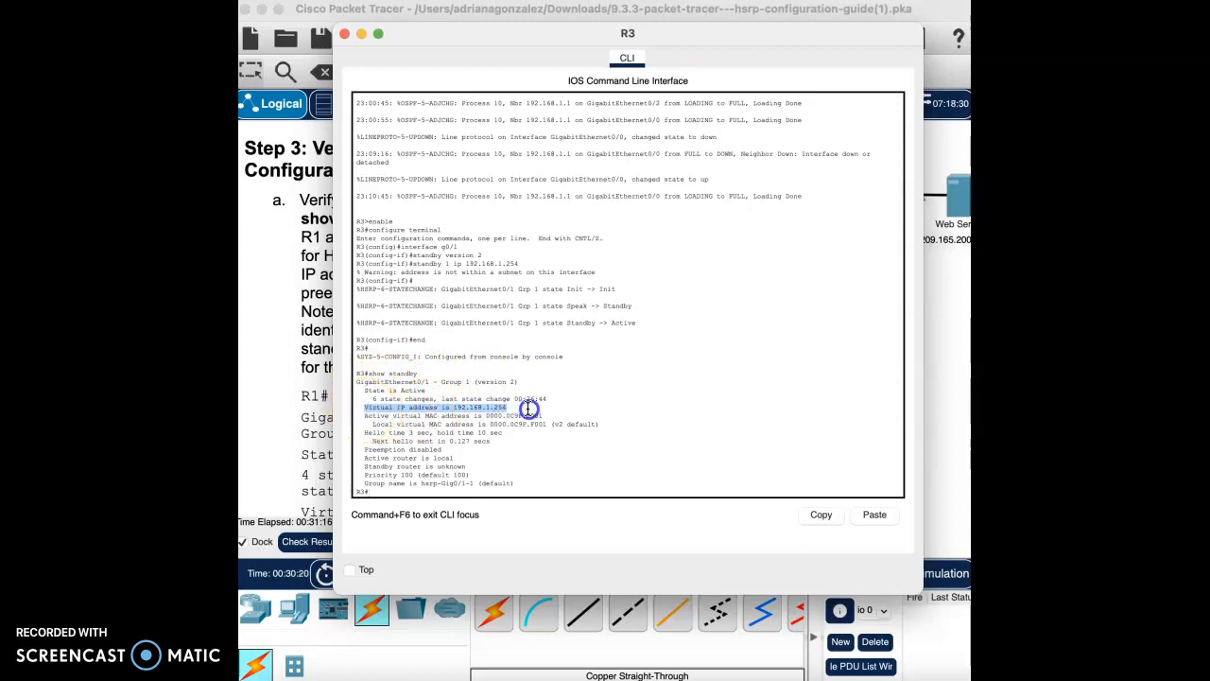
left_click_drag(362, 416, 546, 414)
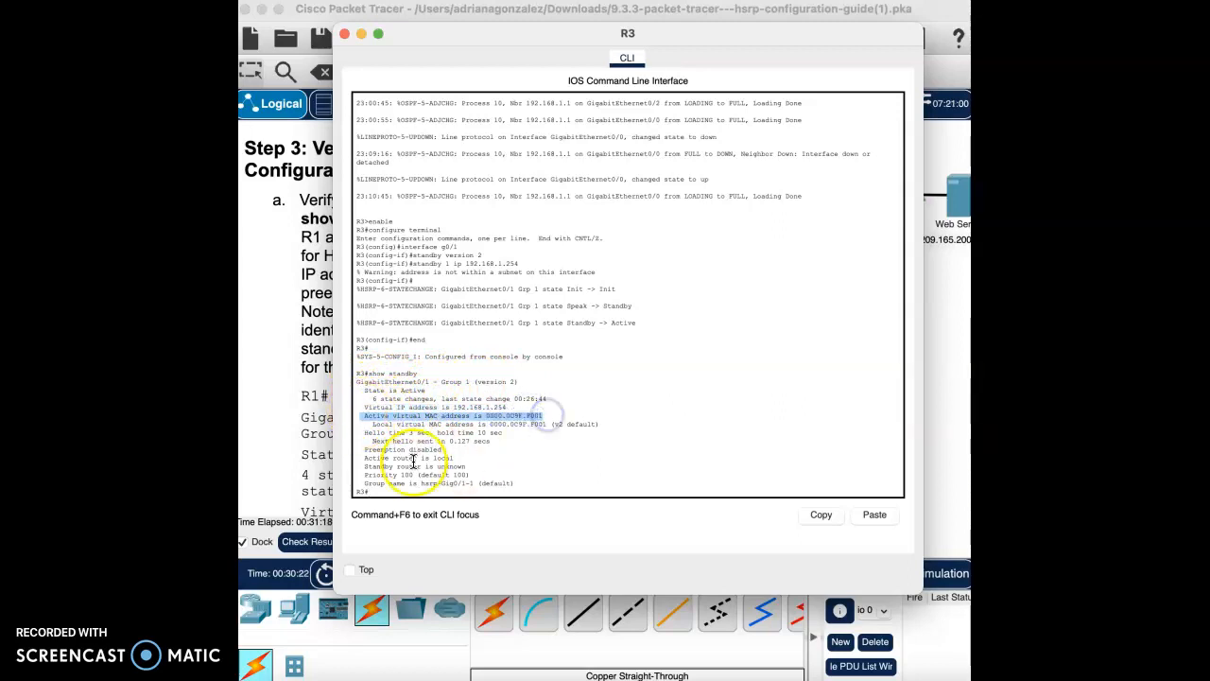
left_click(366, 461)
left_click_drag(366, 460, 454, 460)
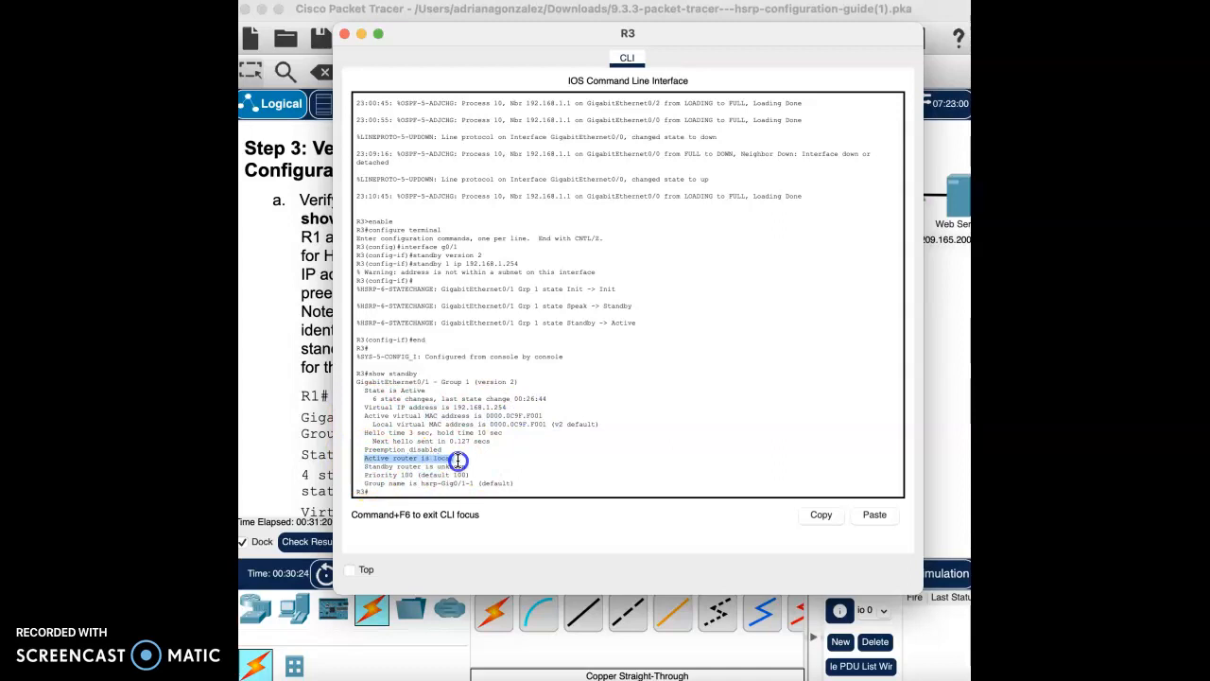
left_click_drag(364, 449, 534, 447)
left_click(533, 447)
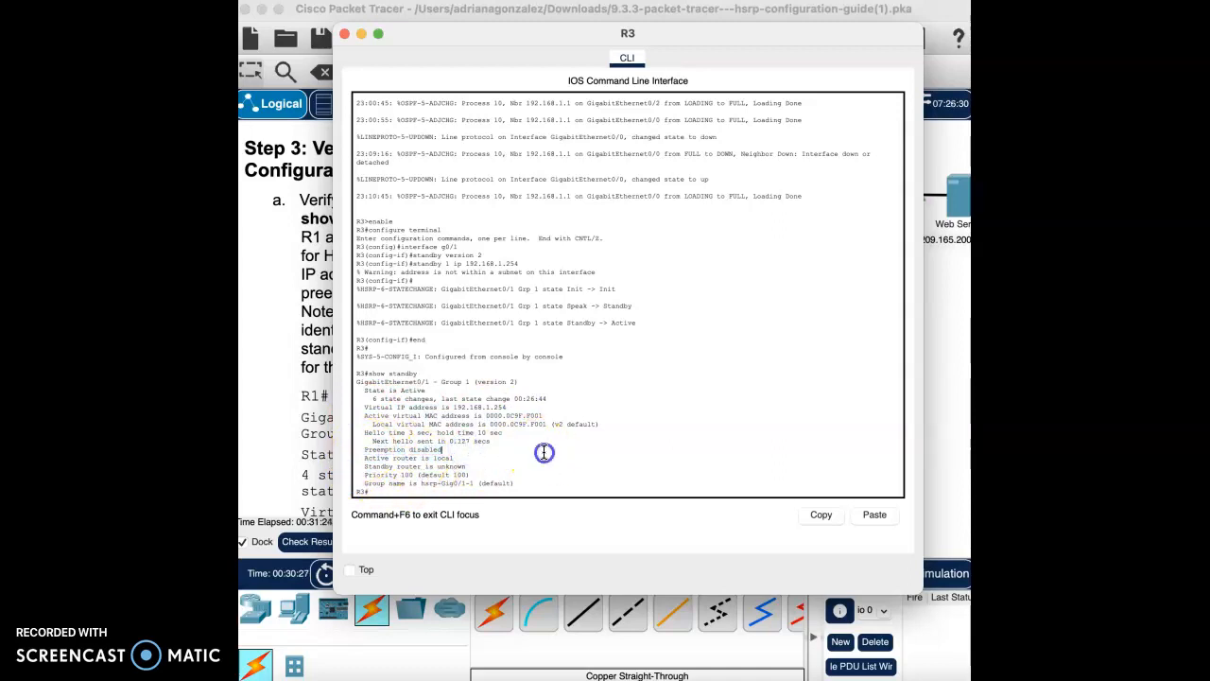
Step: Close R3's console and scroll down the lab instructions
left_click(345, 35)
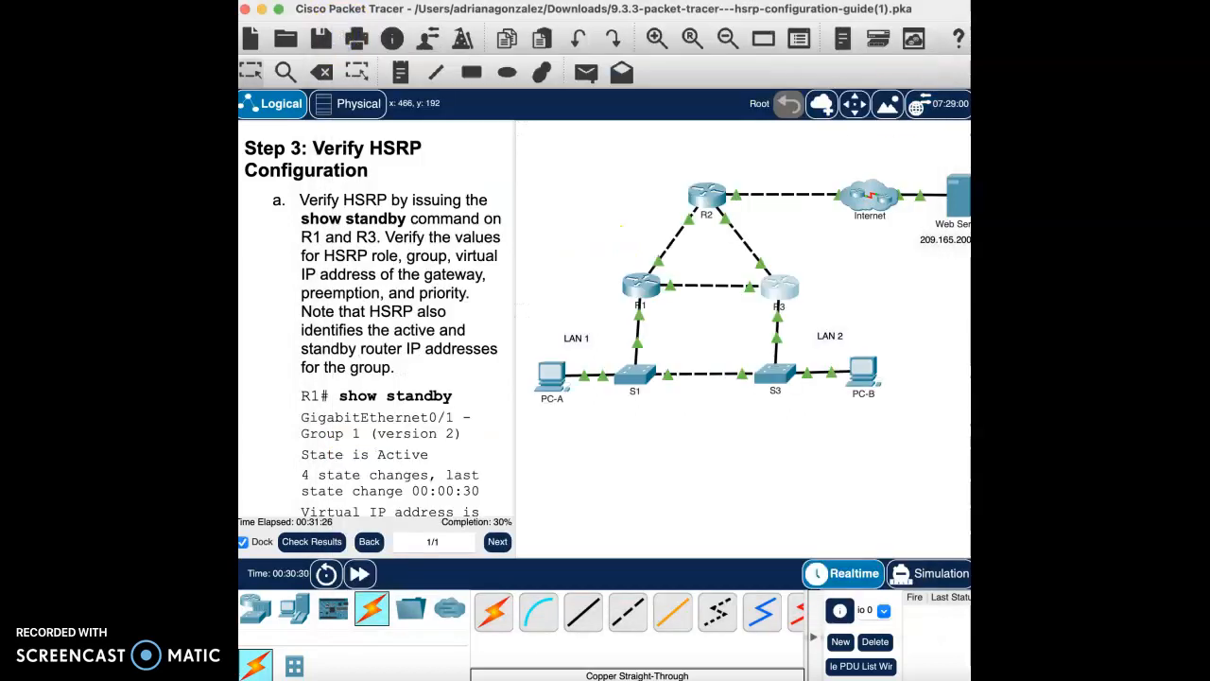
scroll(462, 404, "down", 3)
scroll(462, 405, "down", 10)
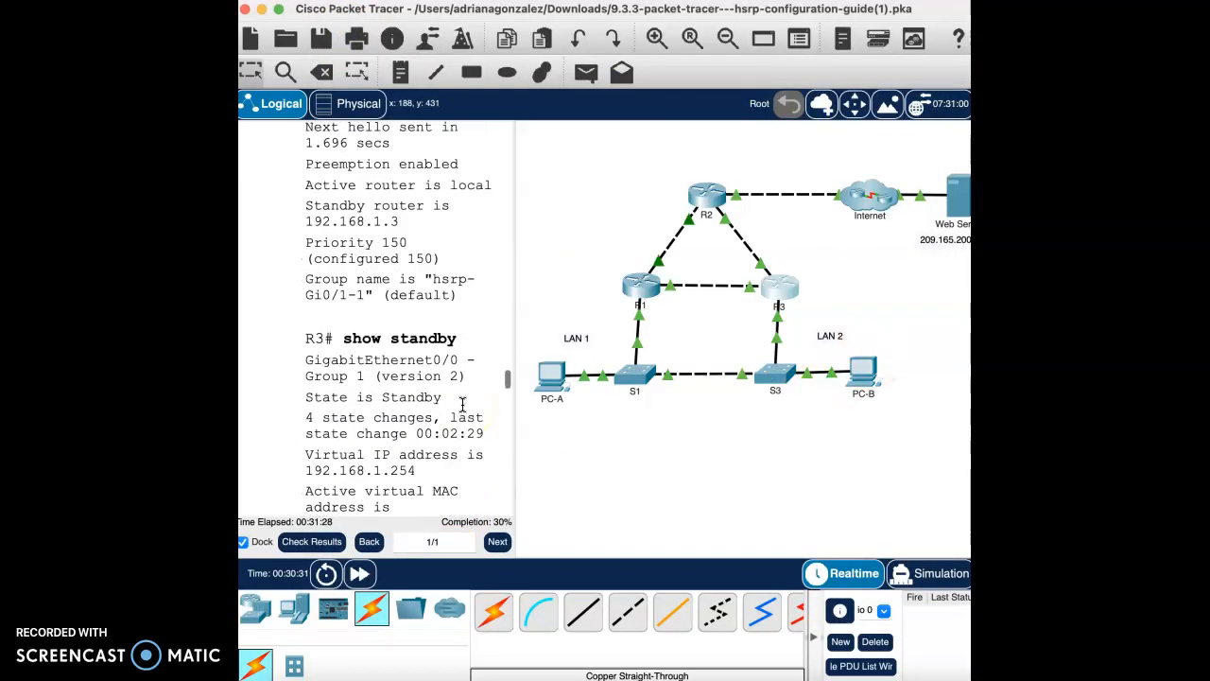
scroll(463, 405, "down", 5)
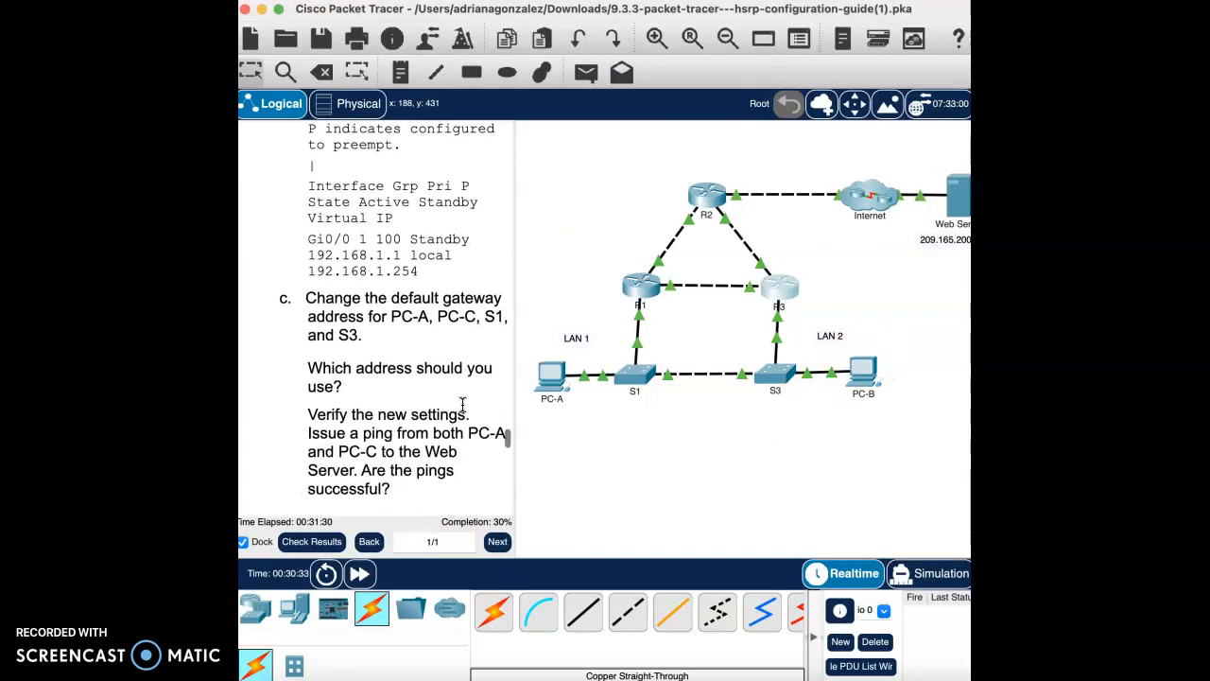
left_click(444, 268)
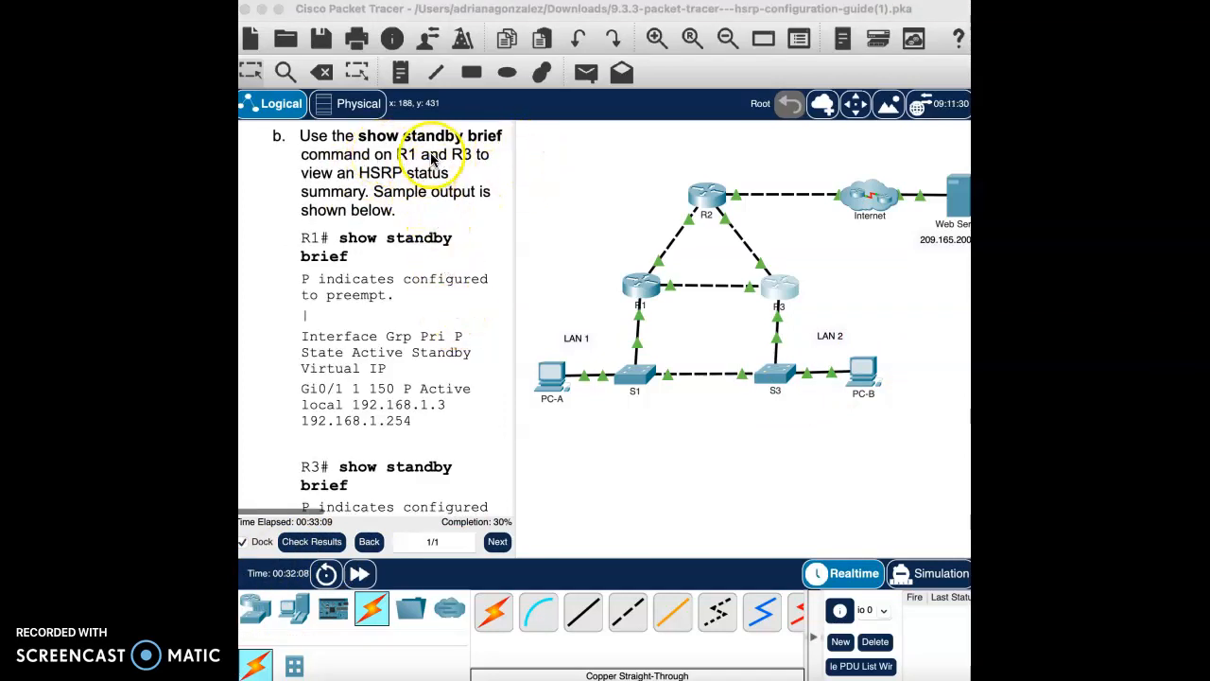
Step: Run show standby brief on R1, showing Gi0/1 group 1 Active with priority 150
left_click(650, 294)
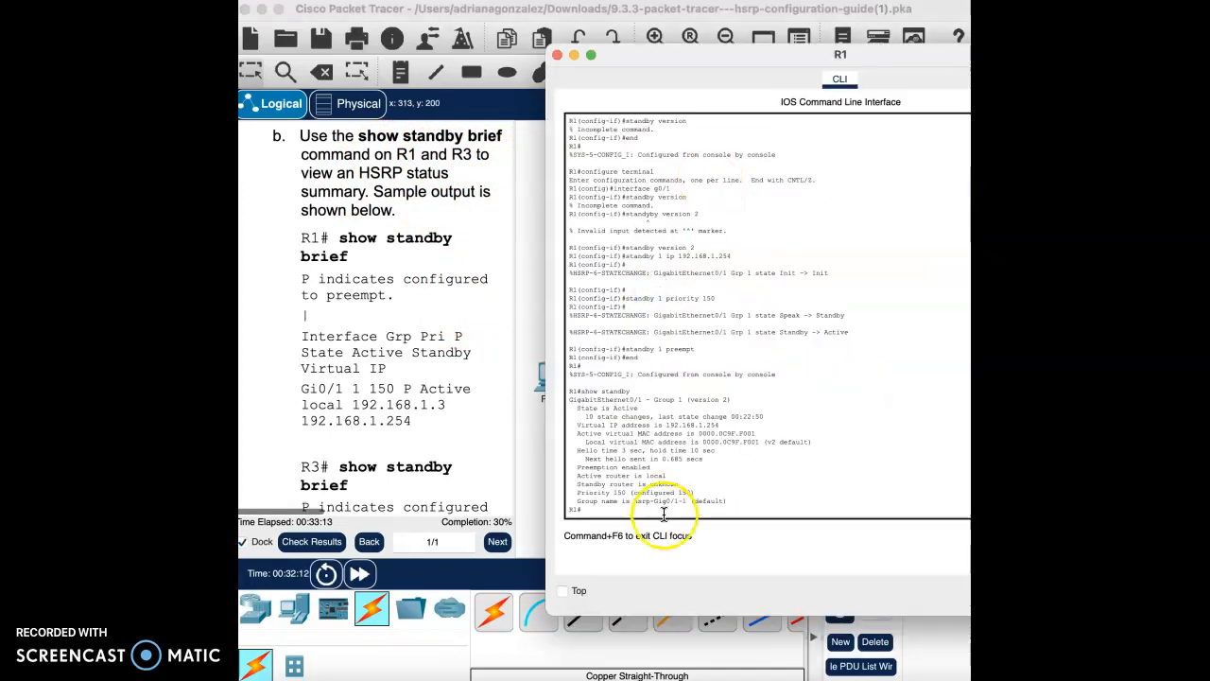
left_click(627, 511)
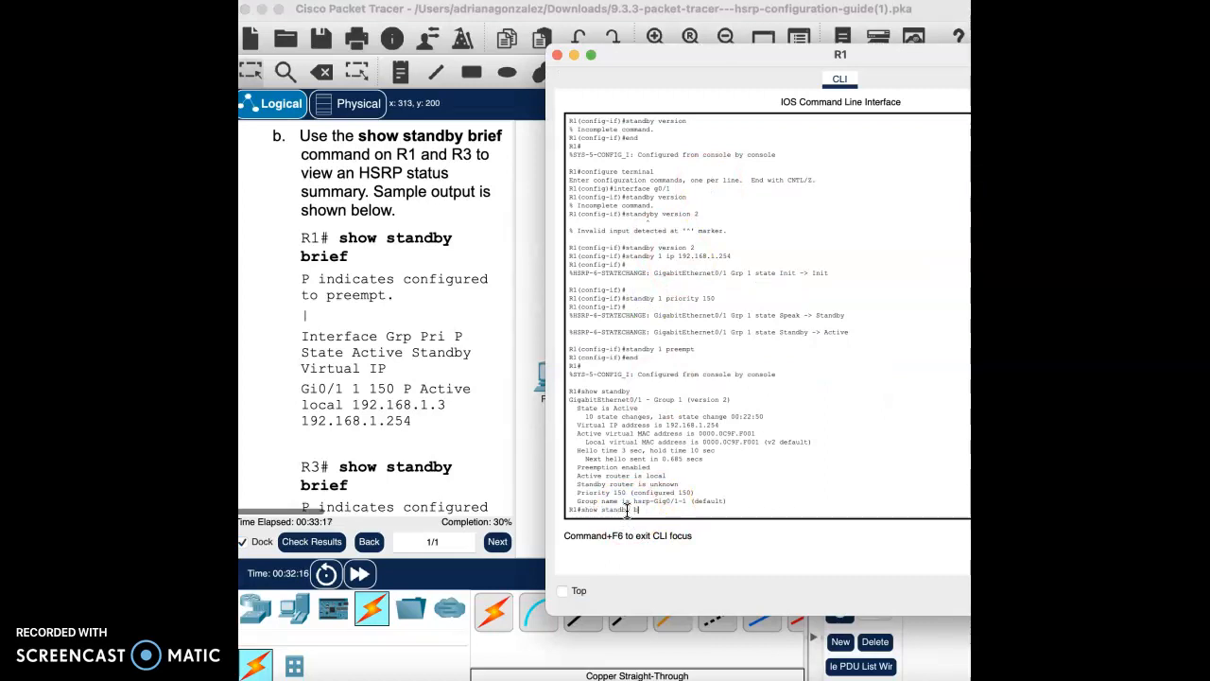
type("show standby brief")
key("Return")
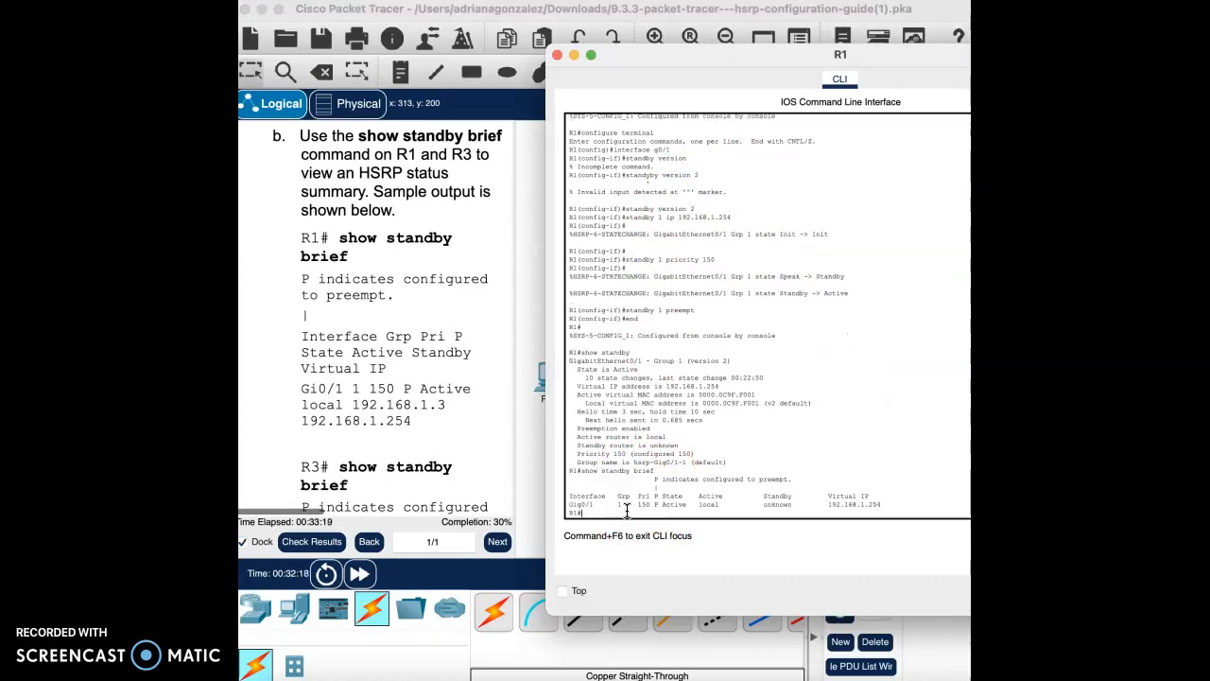
left_click_drag(615, 504, 895, 505)
left_click(712, 517)
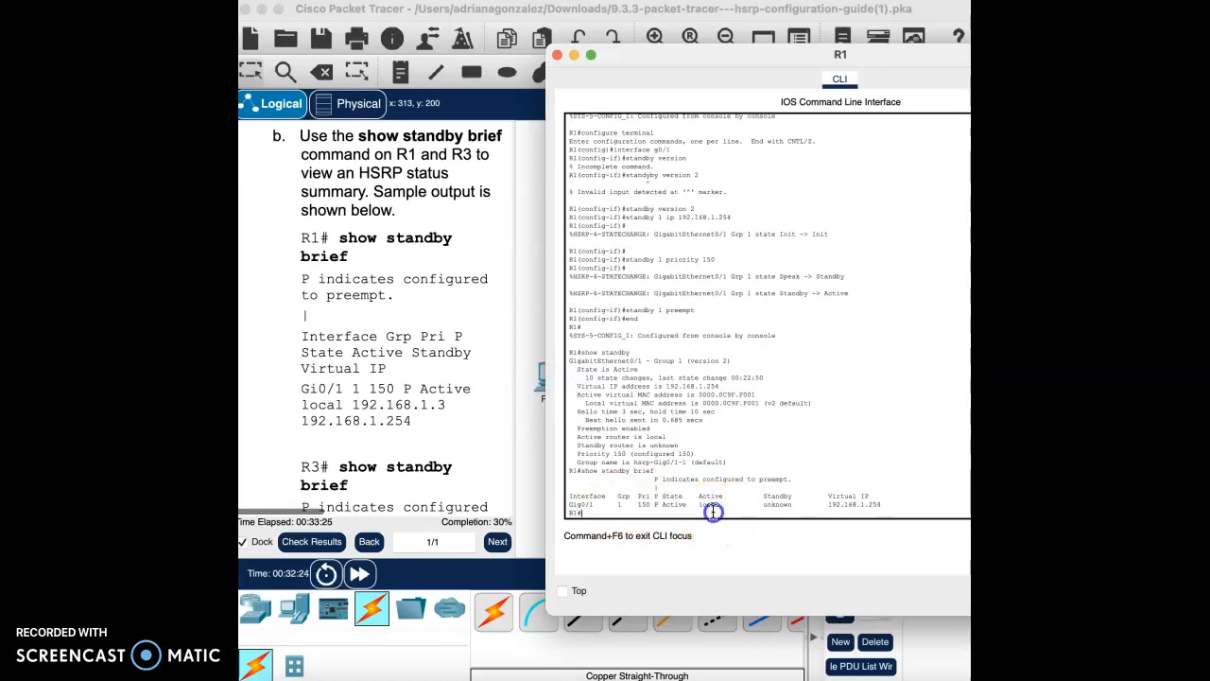
Step: Run show standby brief on R3, confirming Gi0/1 group 1 Active with priority 100
left_click(779, 287)
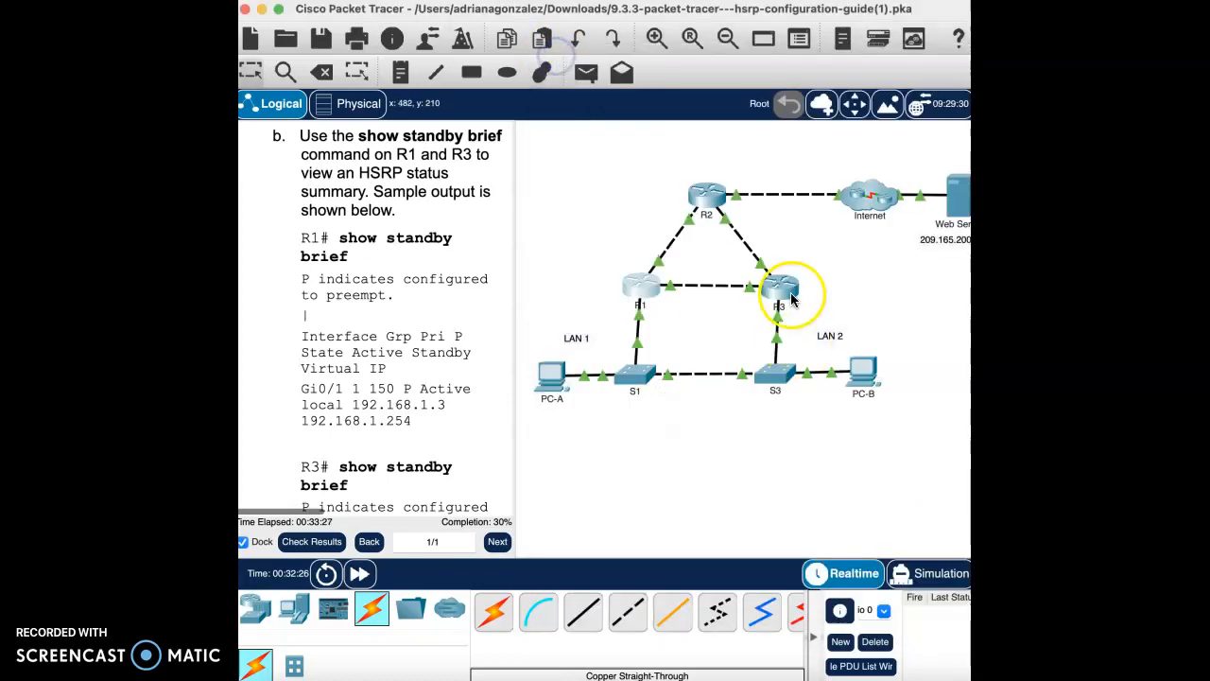
left_click(696, 531)
type("show ")
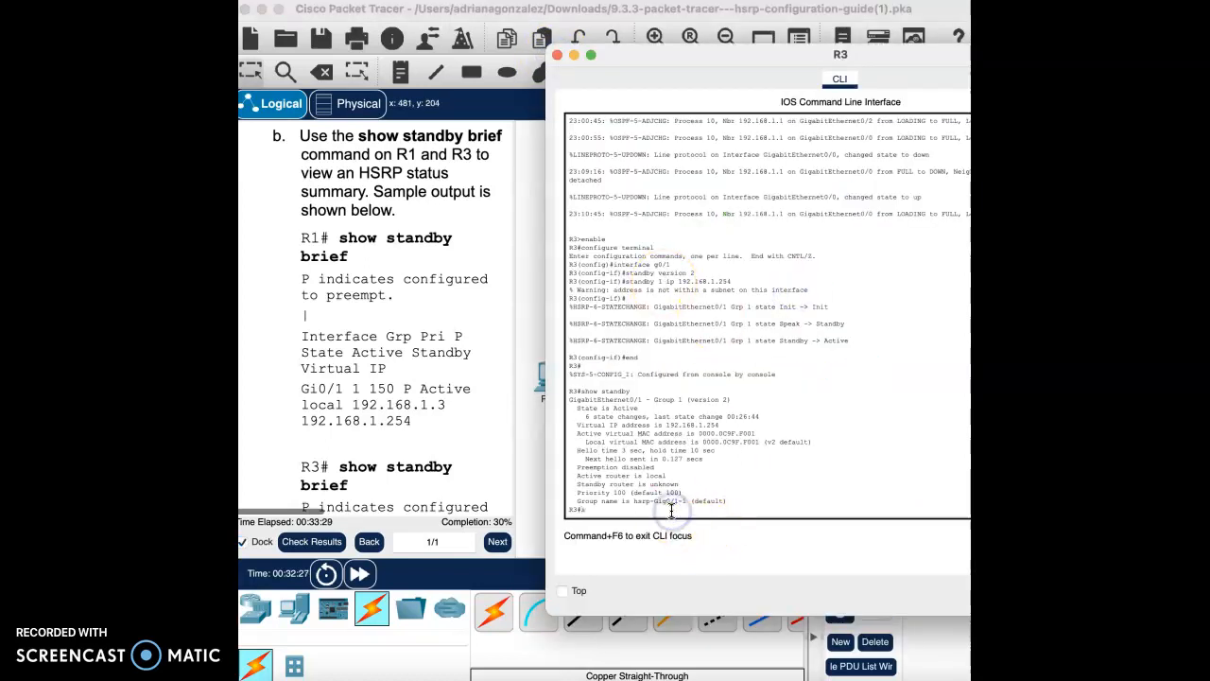
type("standby brief")
key("Return")
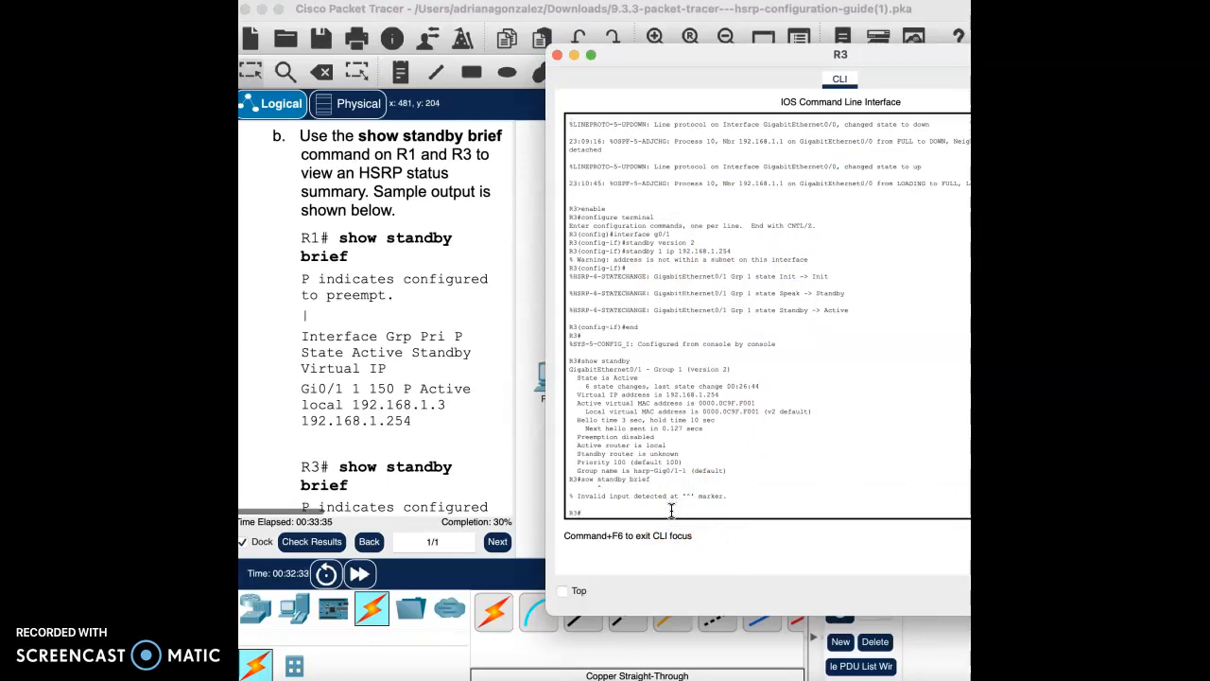
type("show standby bri")
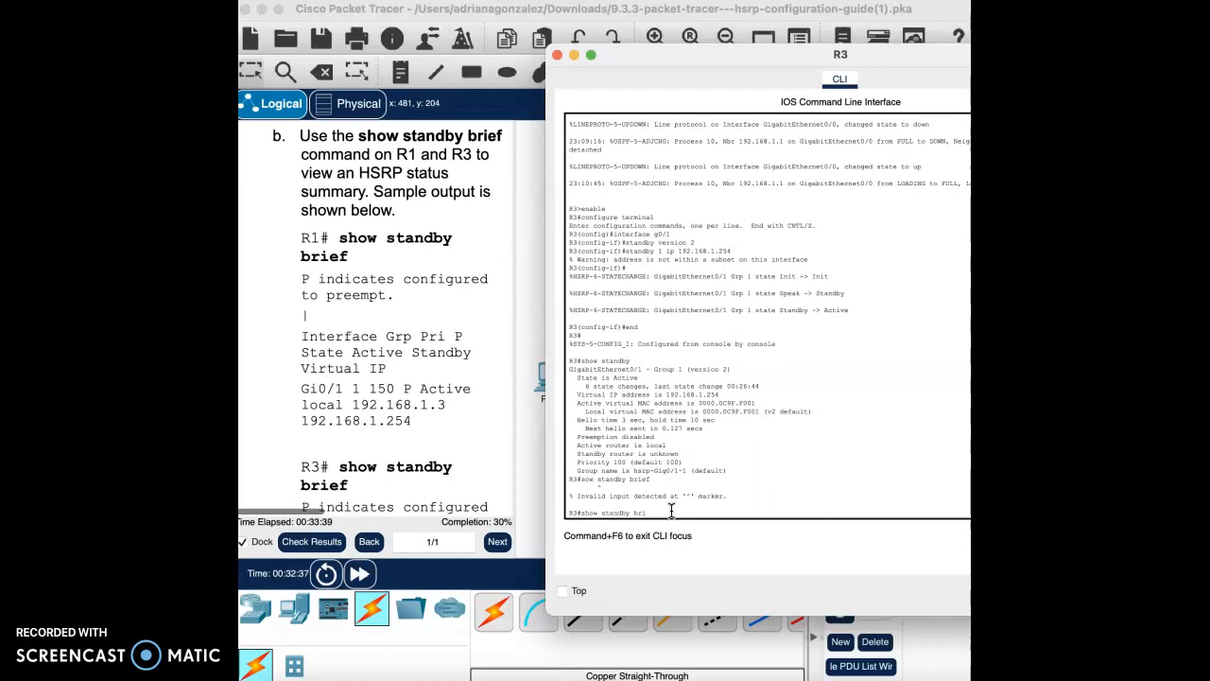
type("ef")
key("Return")
left_click(644, 508)
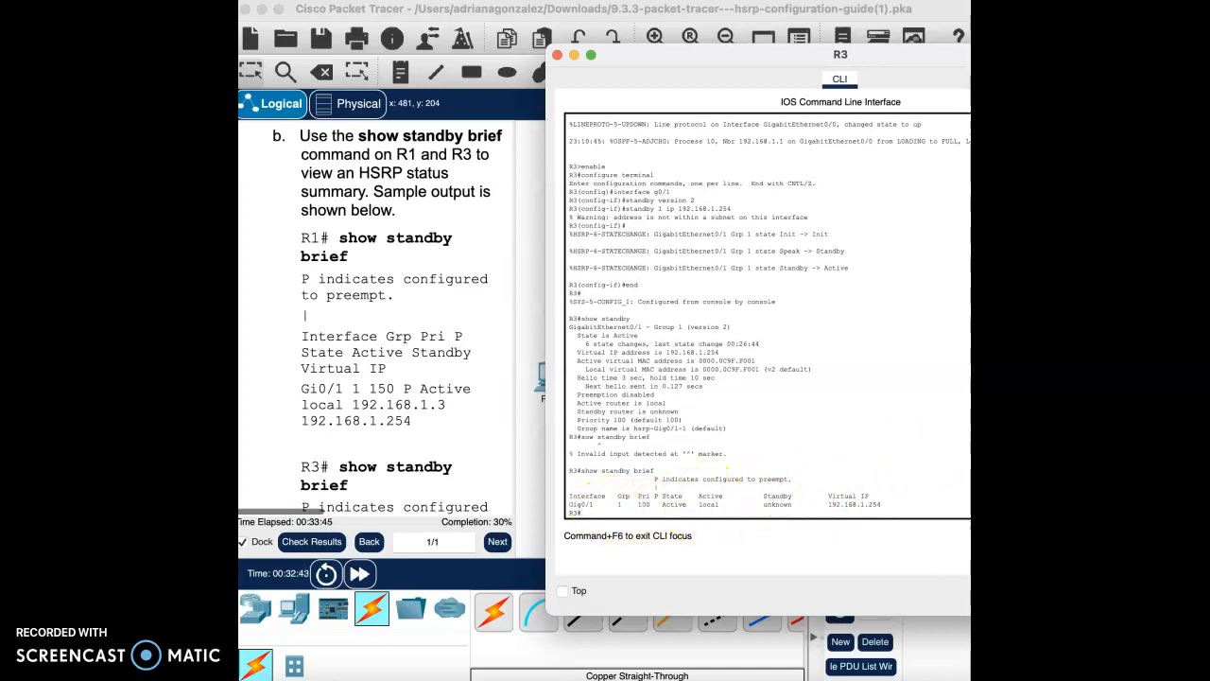
left_click(557, 55)
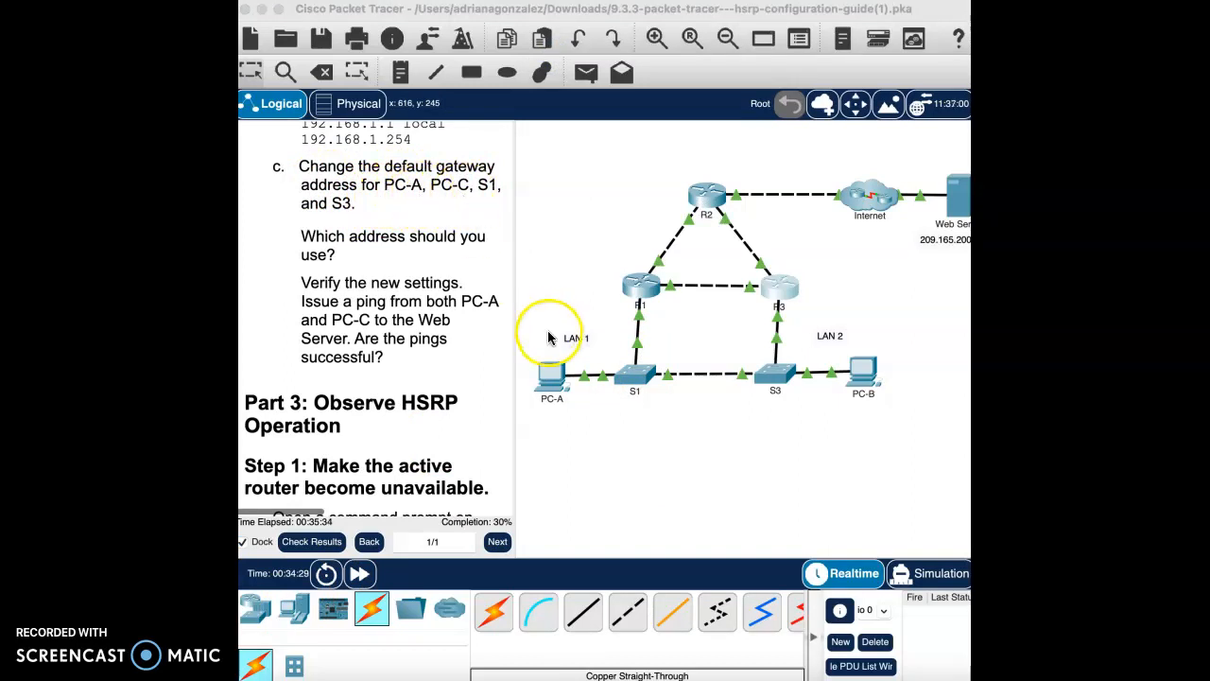
left_click(546, 376)
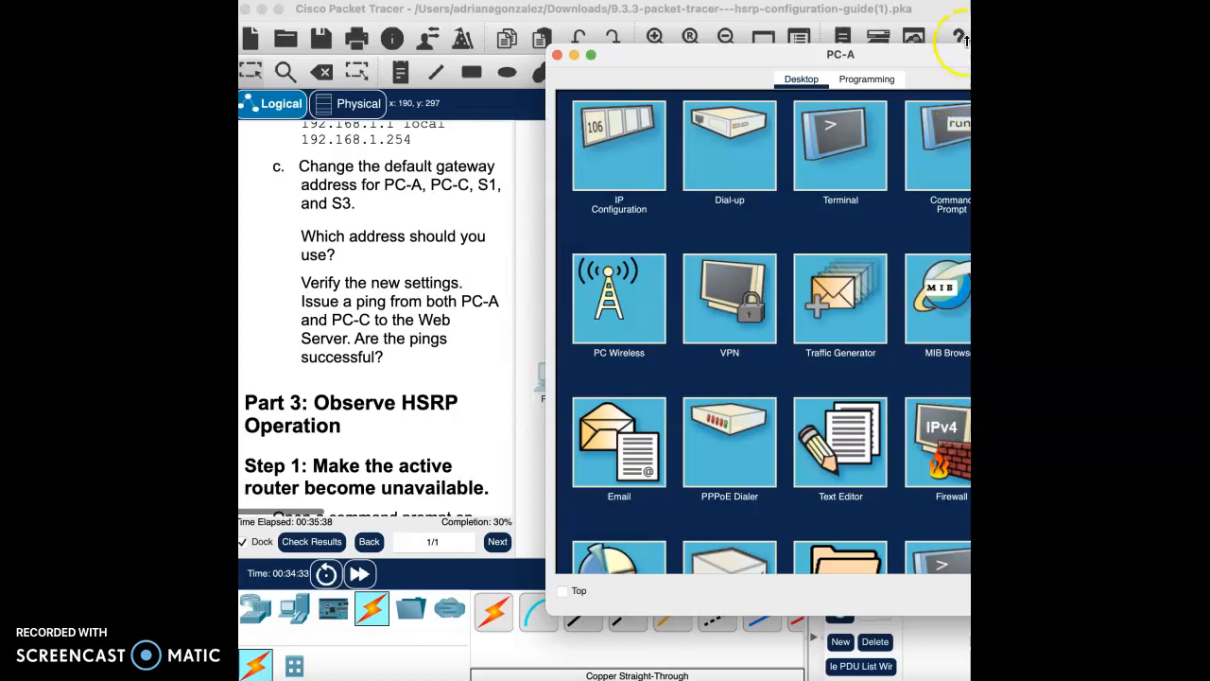
Step: Set PC-A's default gateway to 192.168.1.254
left_click_drag(950, 62, 717, 67)
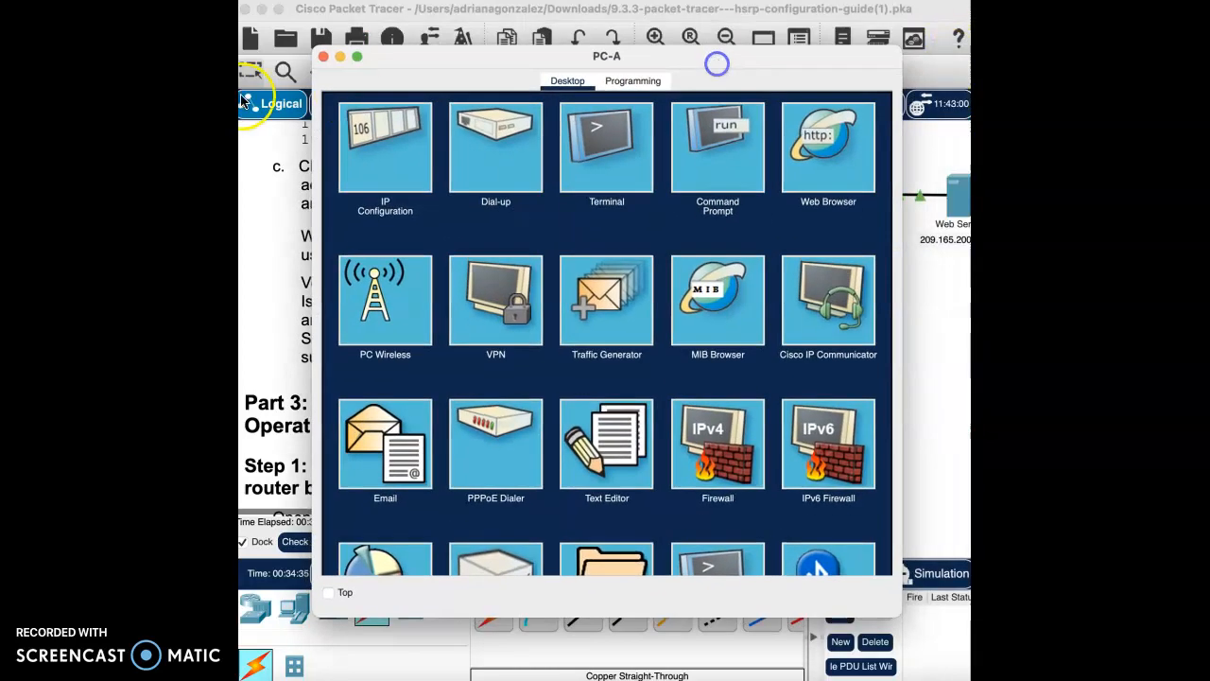
left_click(409, 133)
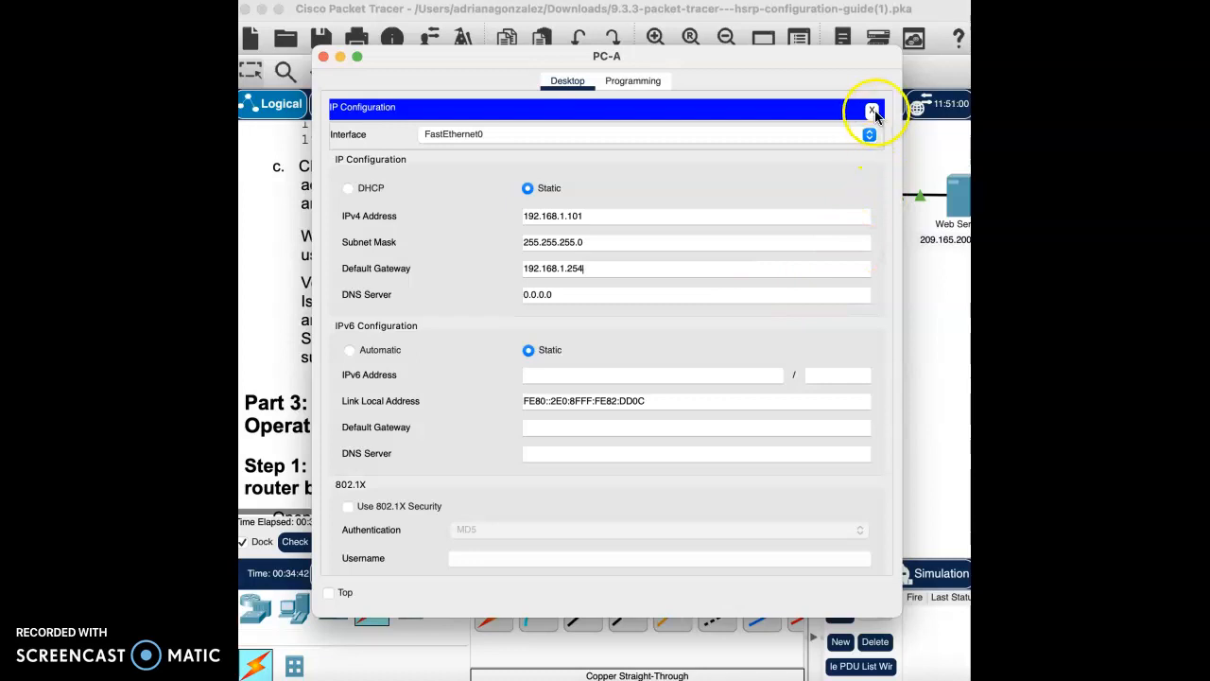
left_click(871, 110)
left_click(323, 57)
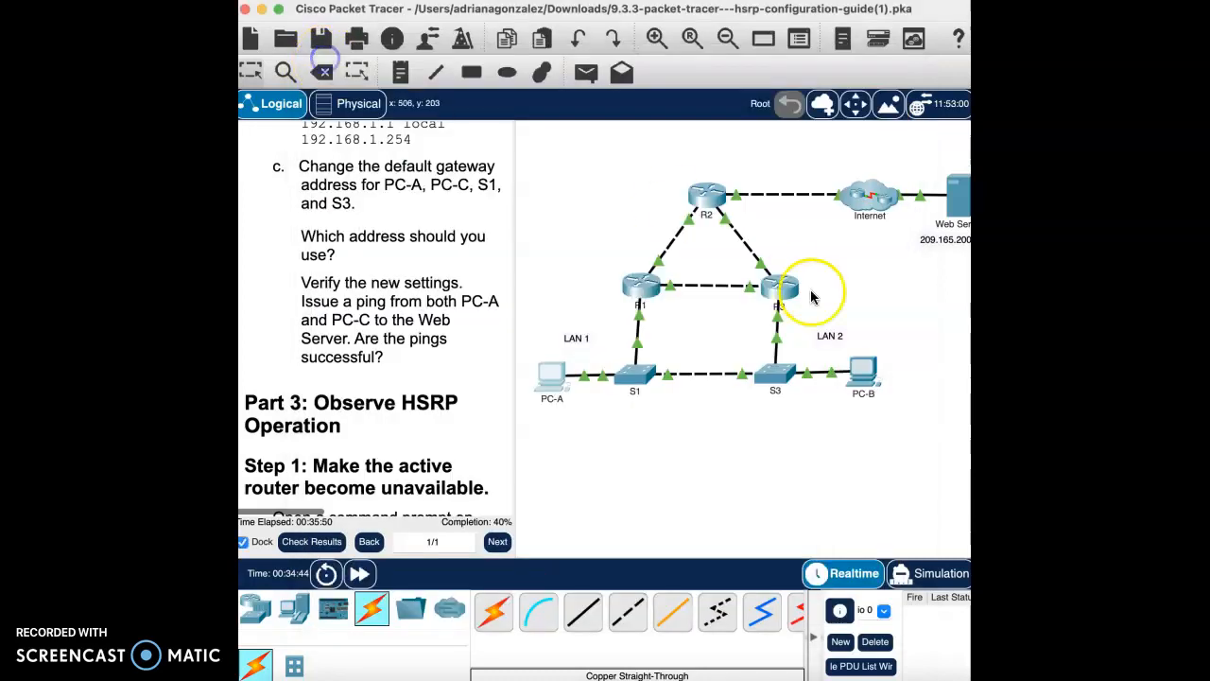
Step: Change PC-B's default gateway to the virtual IP 192.168.1.254
left_click(862, 372)
left_click(629, 161)
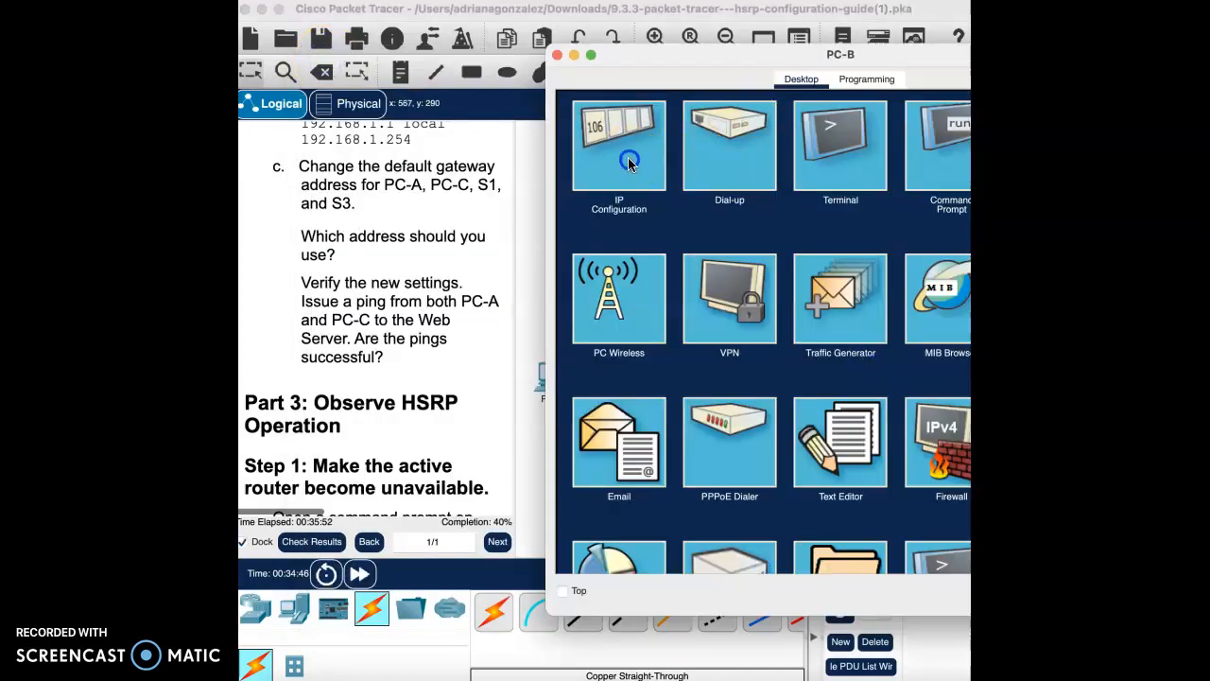
left_click(817, 267)
key("BackSpace")
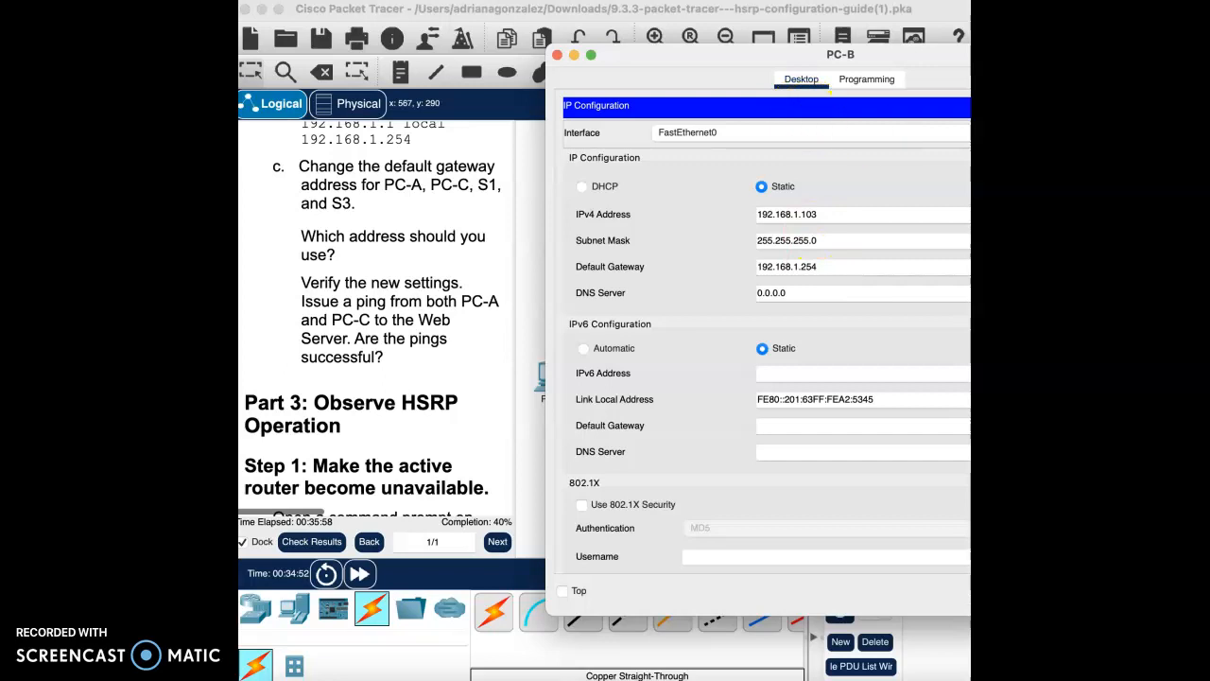
left_click(557, 55)
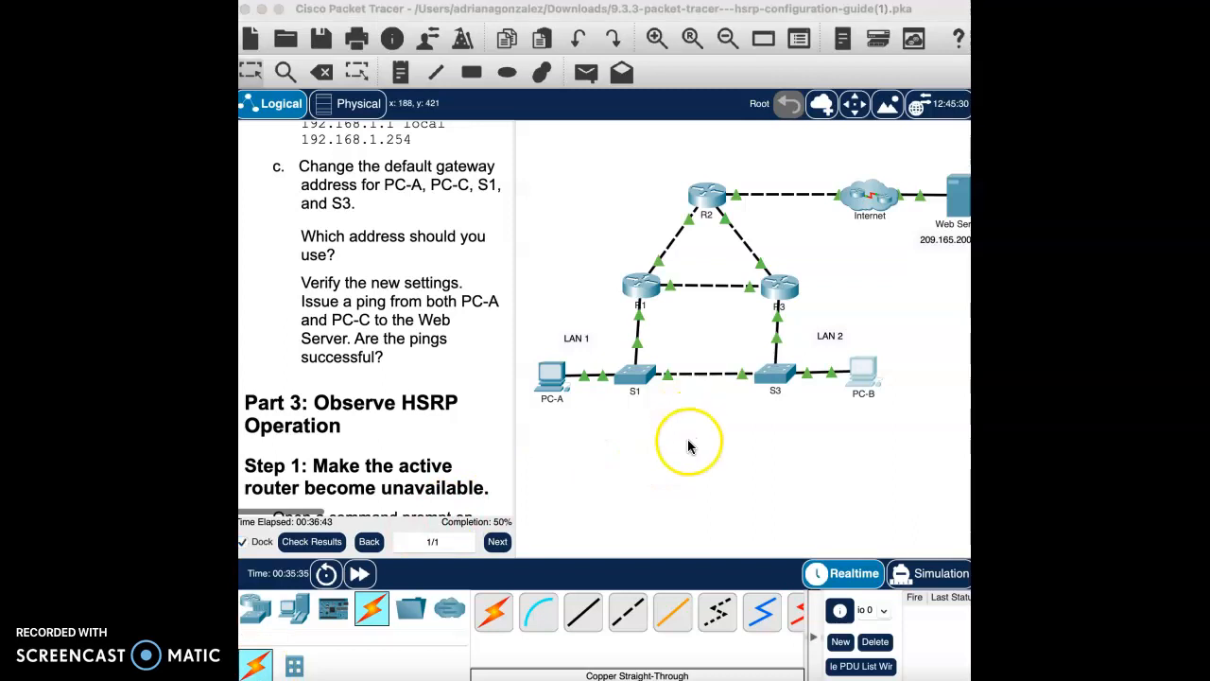
Step: Open switch S1's CLI and enter privileged and global configuration mode
left_click(646, 391)
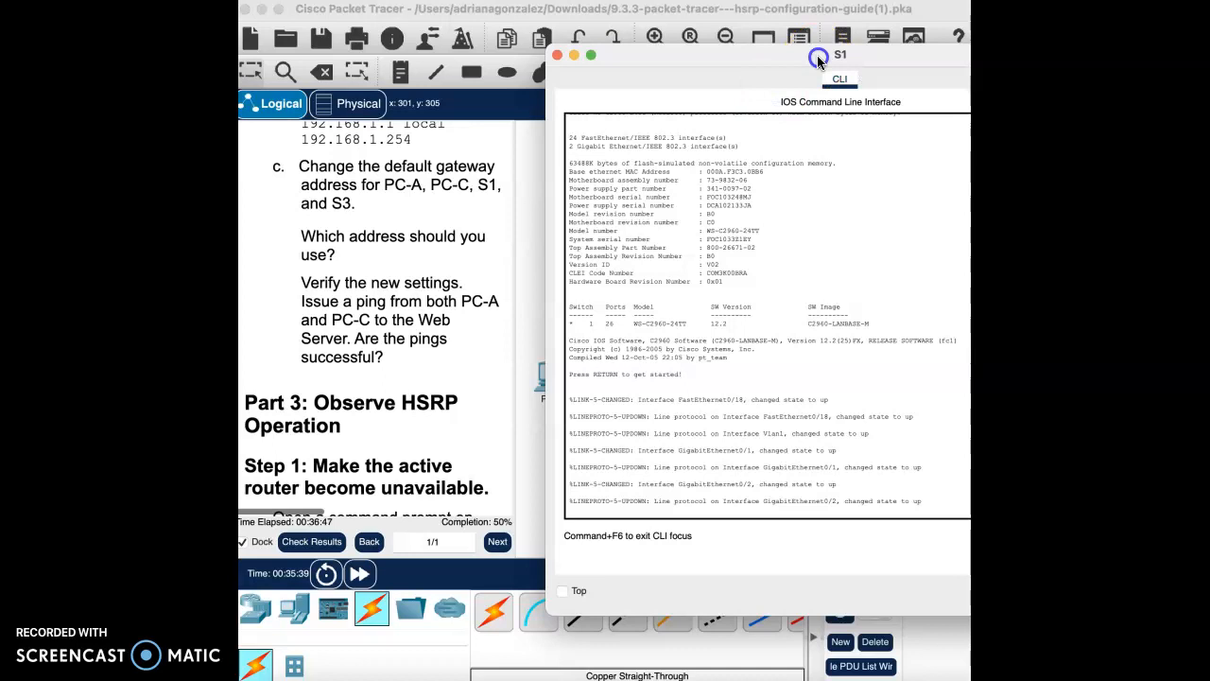
left_click_drag(819, 57, 626, 38)
left_click(489, 494)
key("Return")
type("enable")
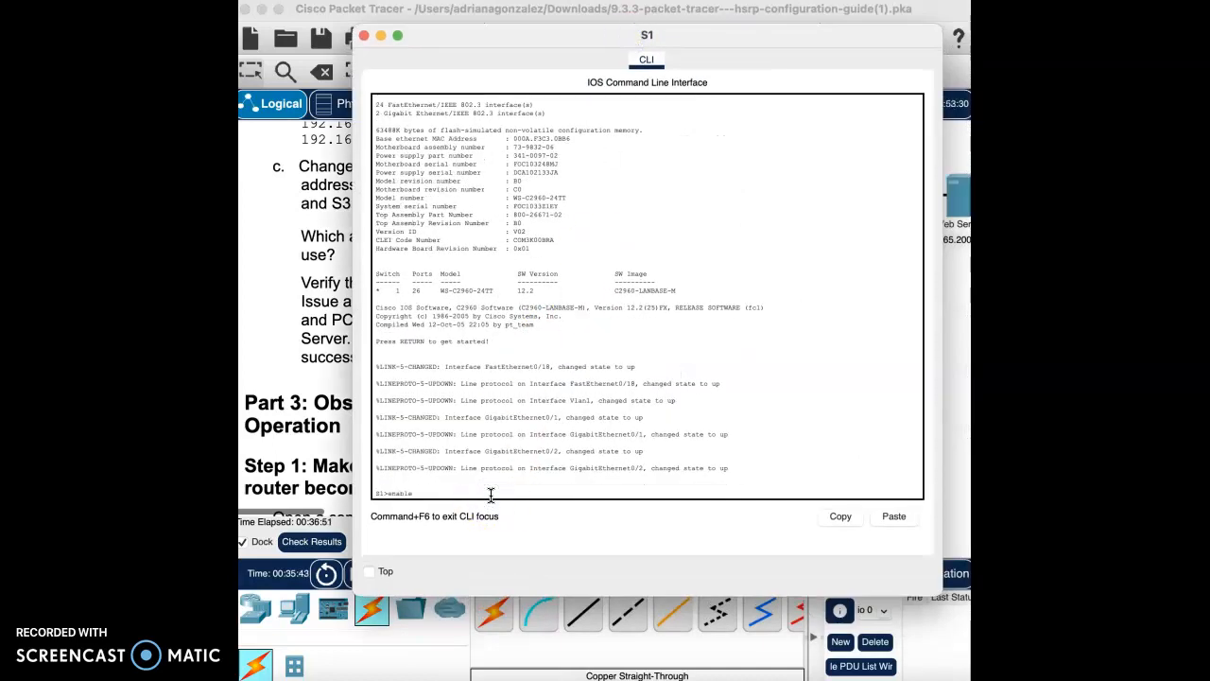
key("Return")
type("configure terminal")
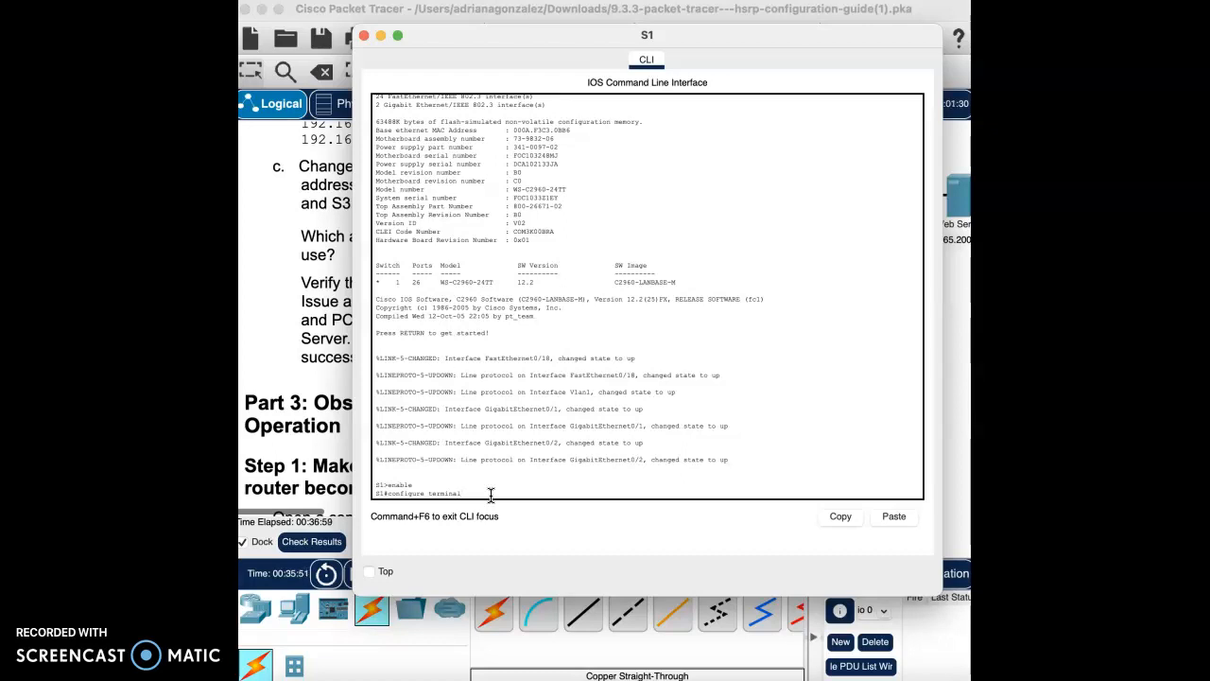
key("Return")
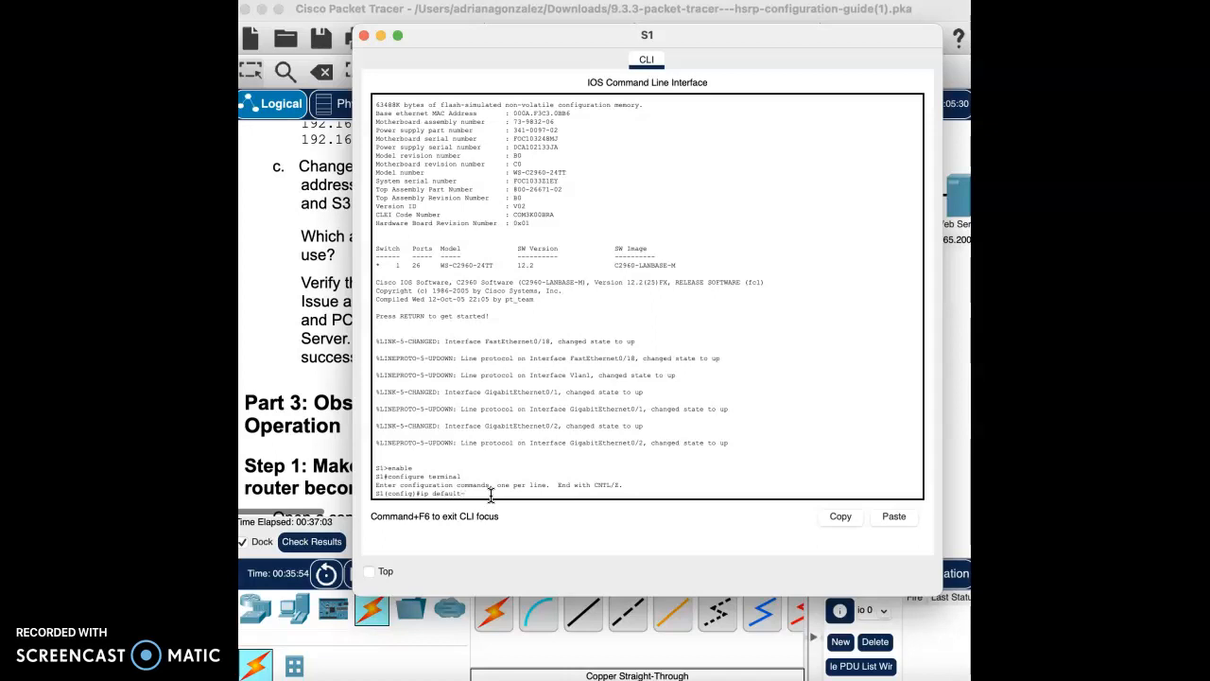
Step: Set S1's default gateway to 192.168.1.254 and close its console
type("y 192.168.1.254")
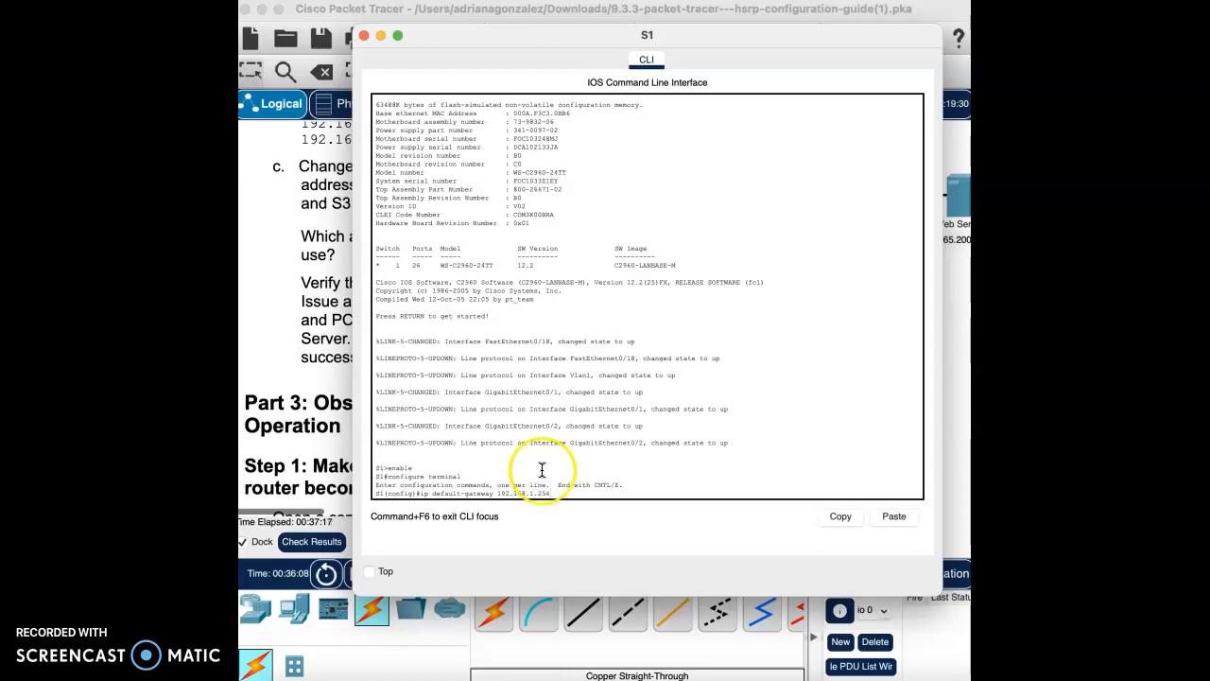
key("Return")
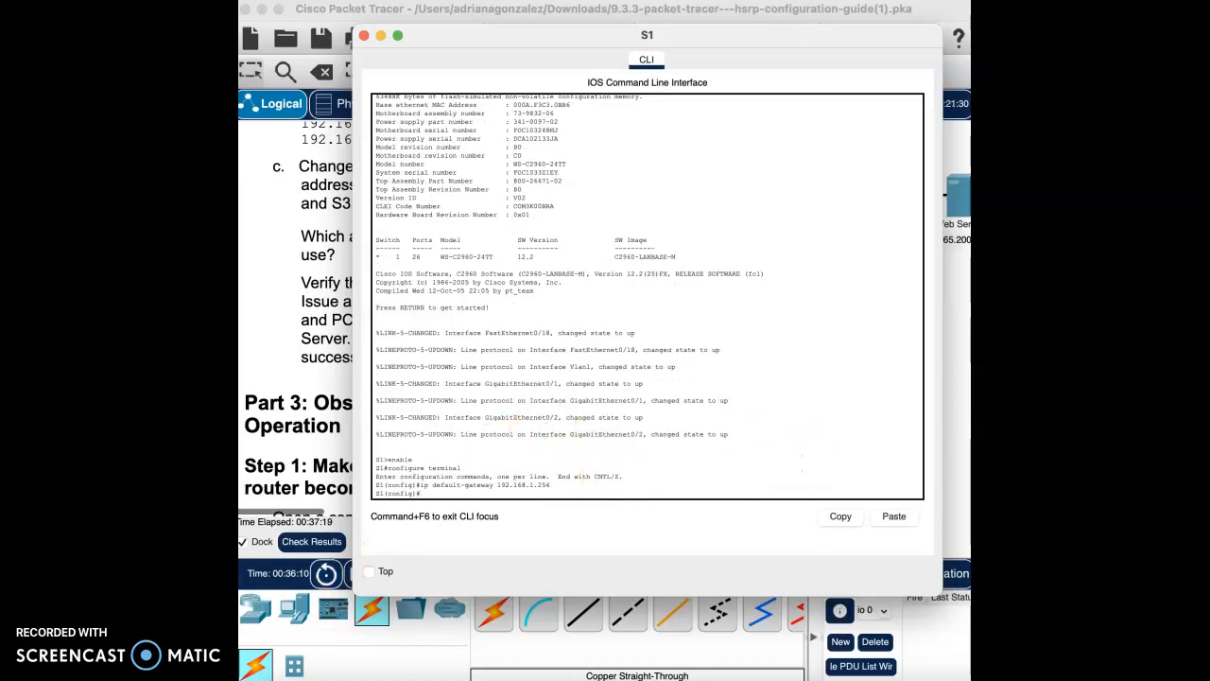
left_click(297, 639)
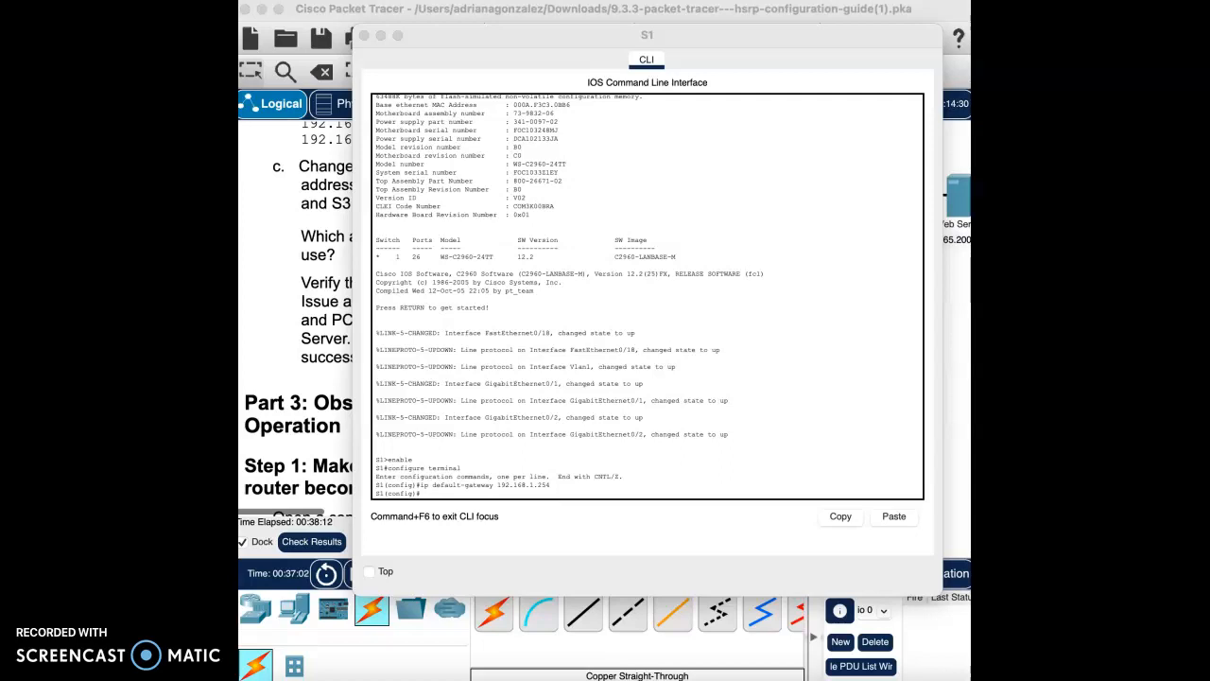
left_click(365, 35)
Step: On switch S3, enter configure terminal and set ip default-gateway 192.168.1.254
left_click(777, 378)
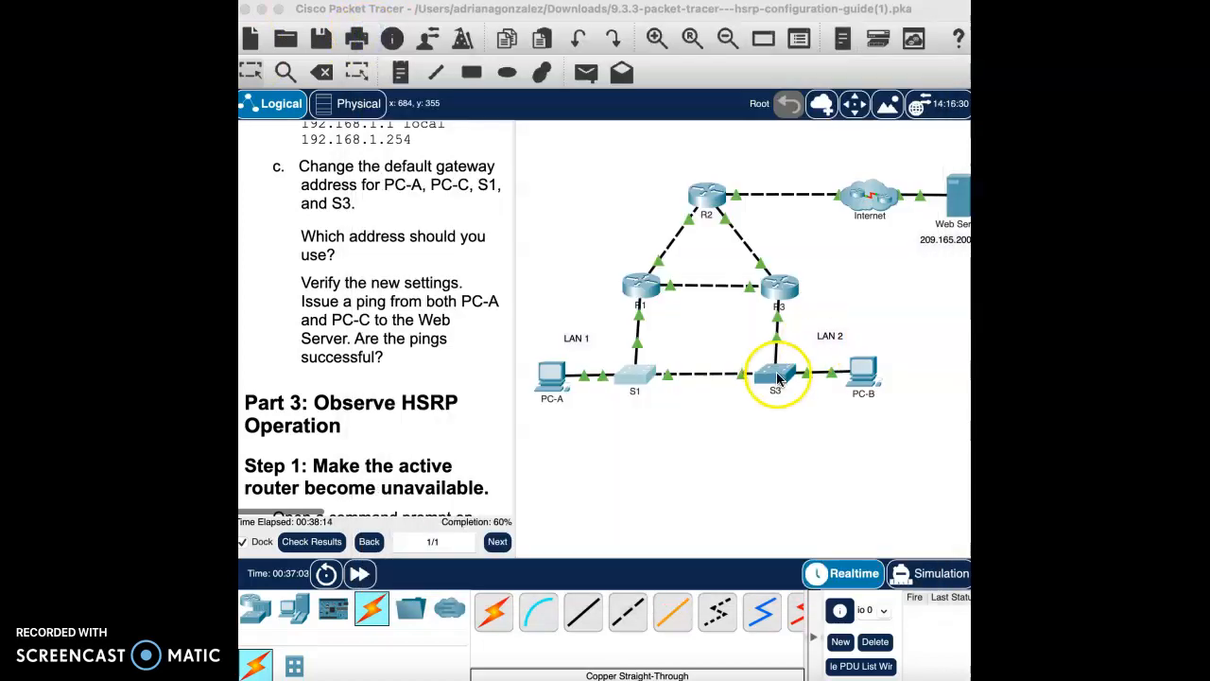
left_click(729, 513)
key("Return")
type("en")
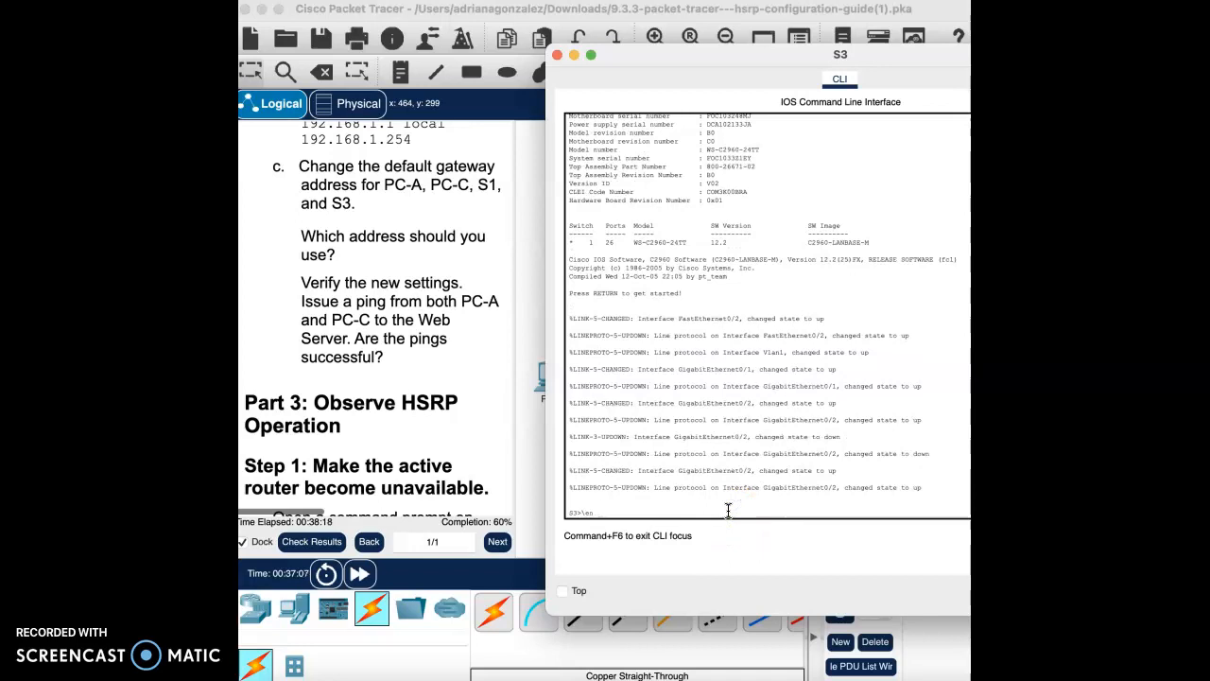
type("able")
key("Return")
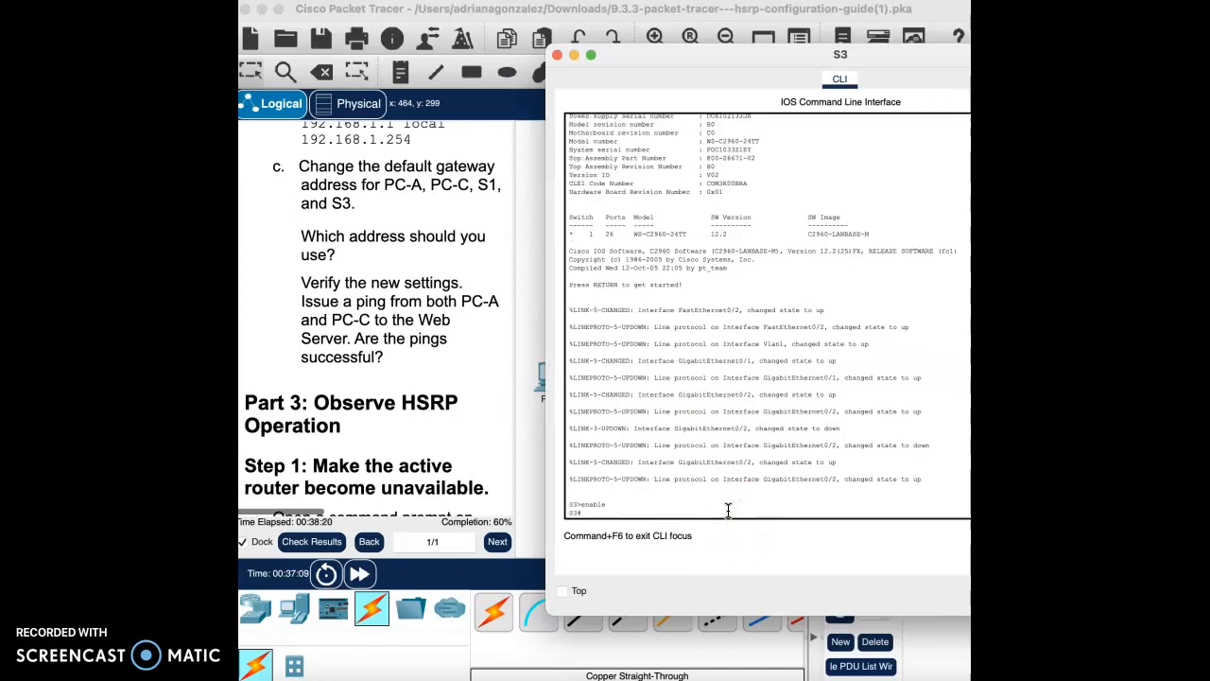
type("configure terminal")
key("Return")
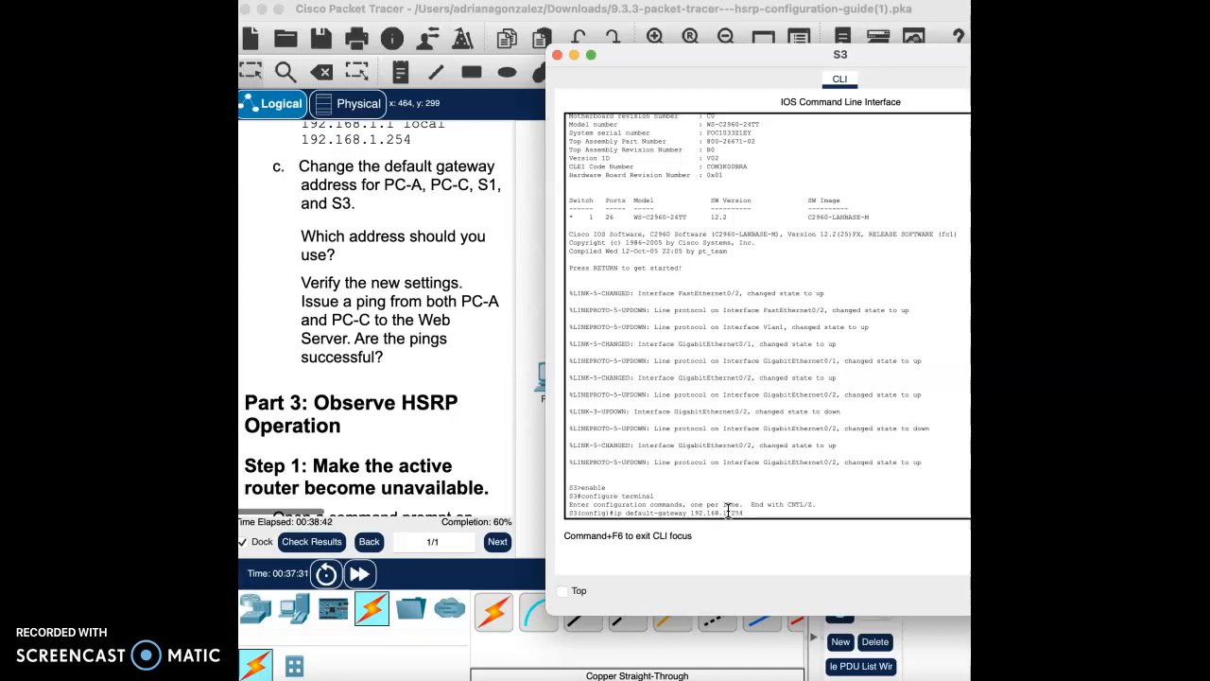
key("Return")
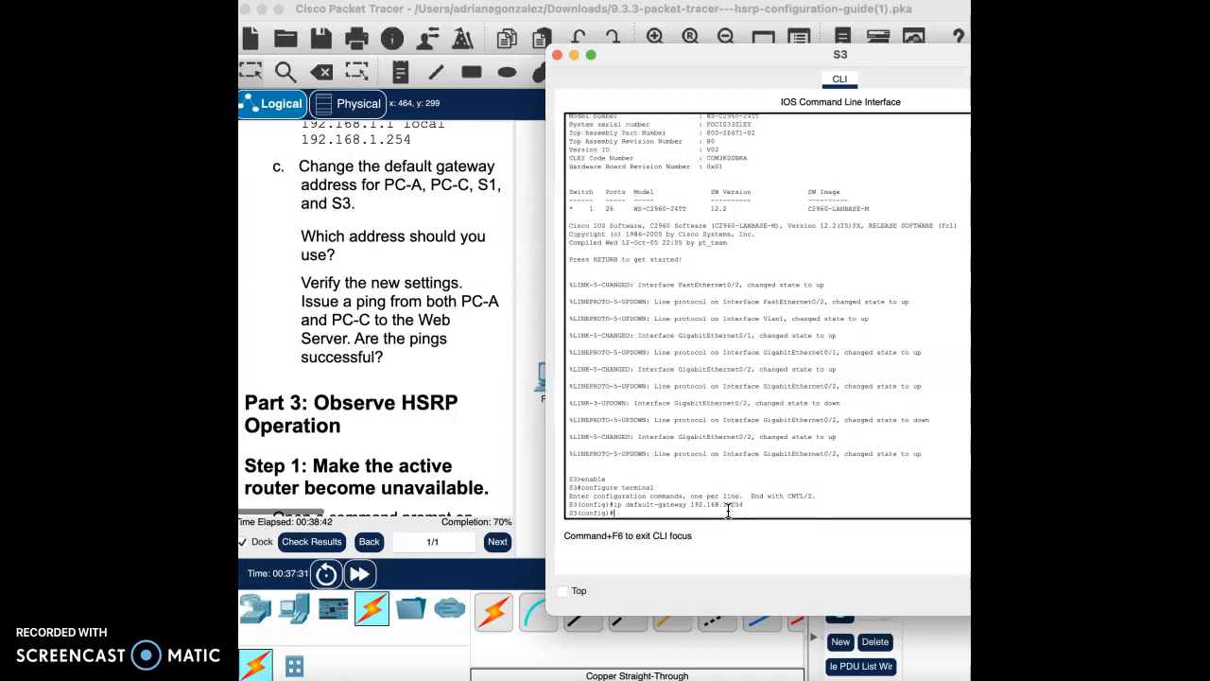
left_click(558, 57)
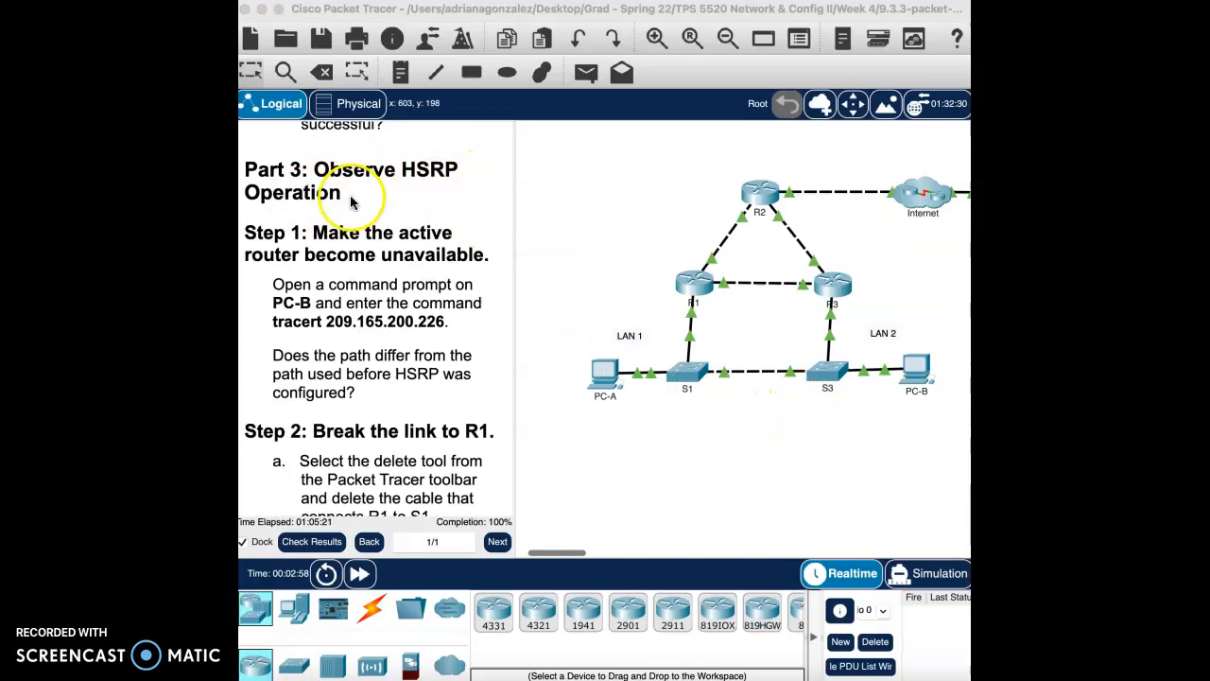
Step: Run tracert 209.165.200.226 from PC-B's Command Prompt
scroll(396, 326, "down", 1)
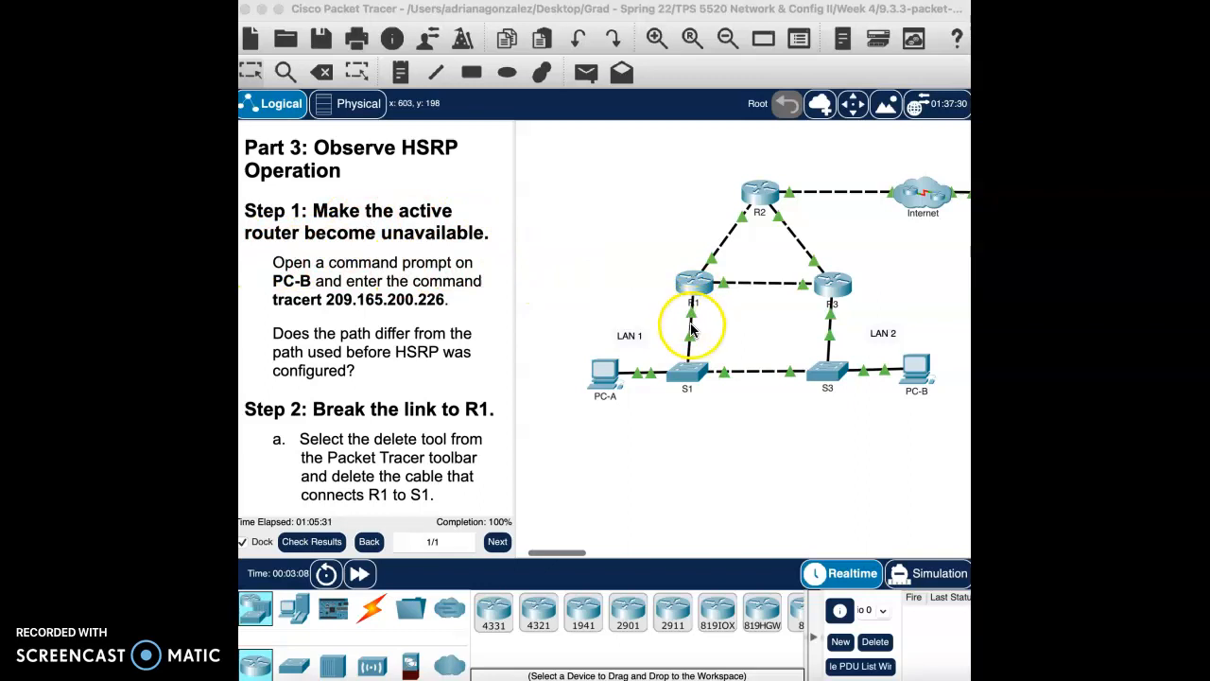
left_click(641, 304)
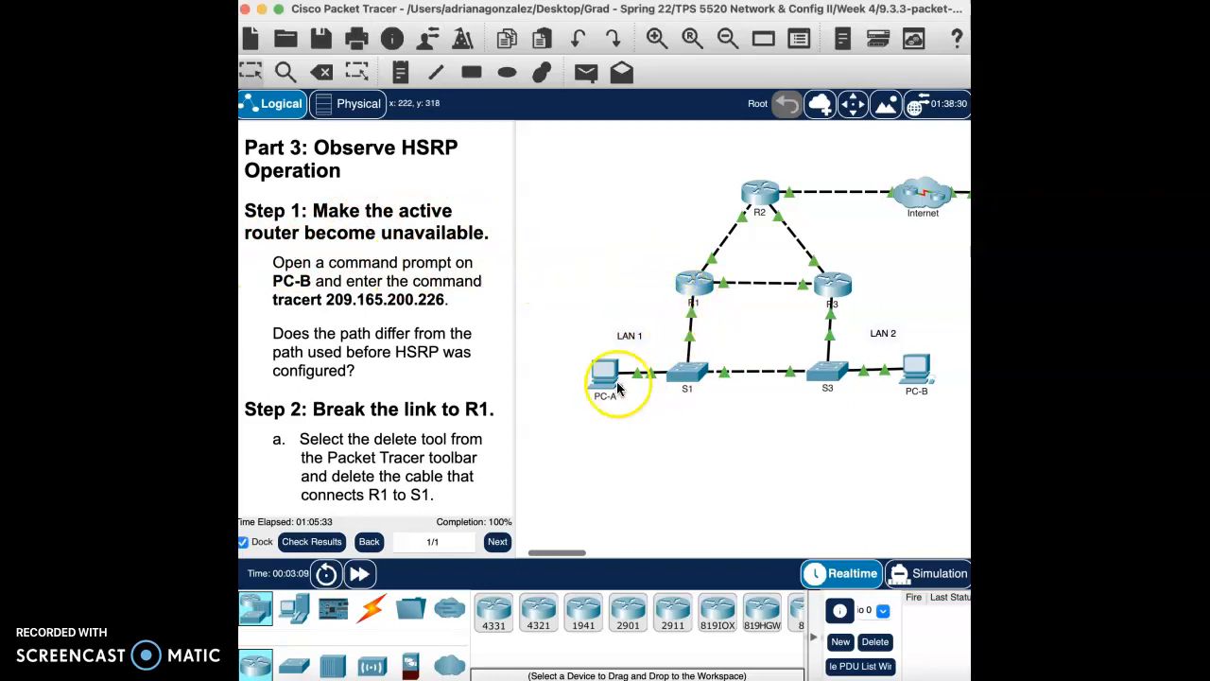
left_click(919, 373)
left_click(957, 146)
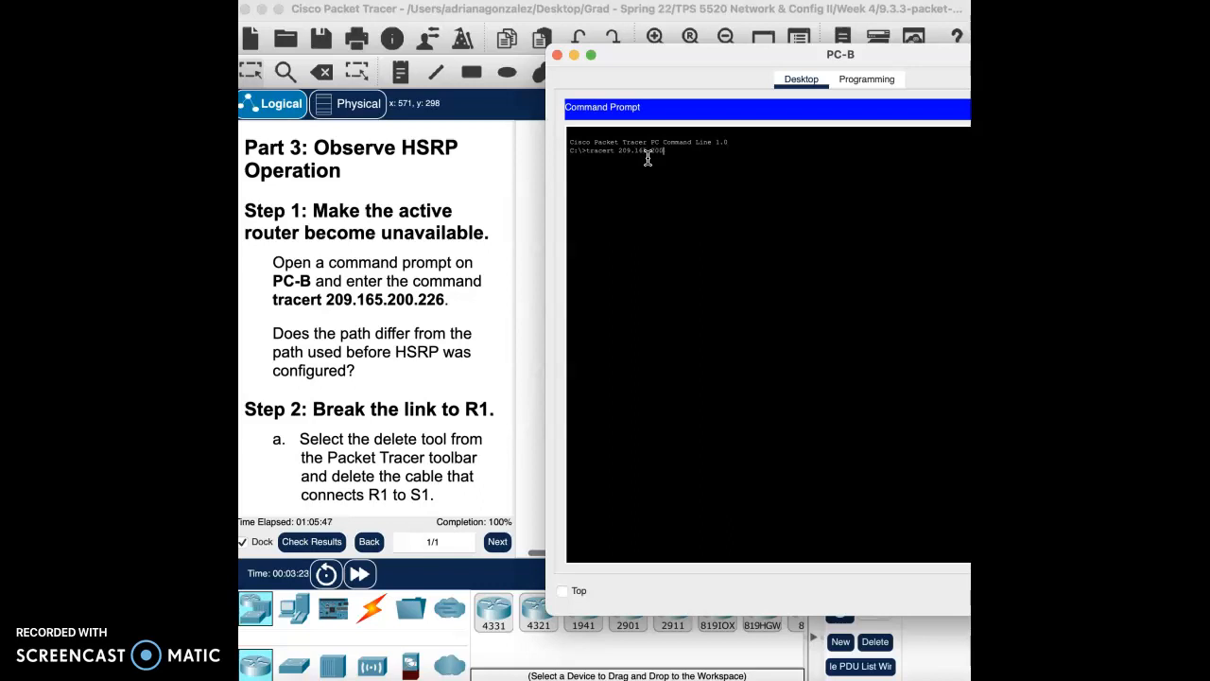
key("Return")
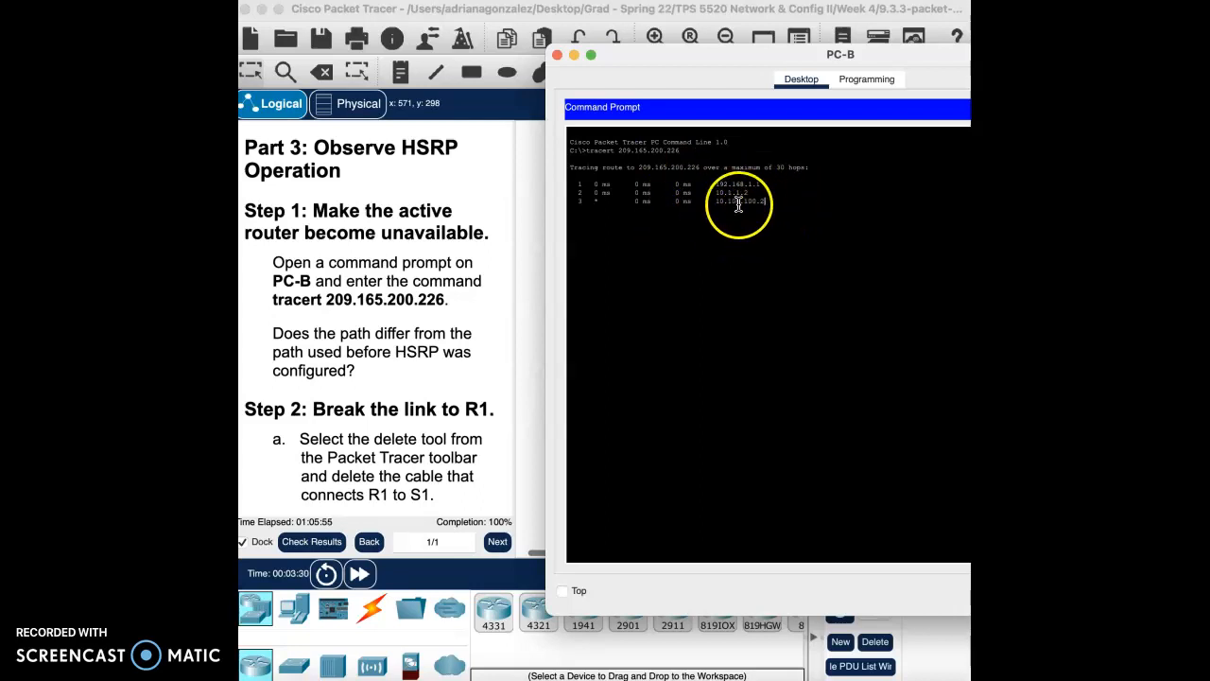
Step: Review PC-B's trace output showing hops 192.168.1.1, 10.1.1.2 and 10.100.100.2
left_click(557, 56)
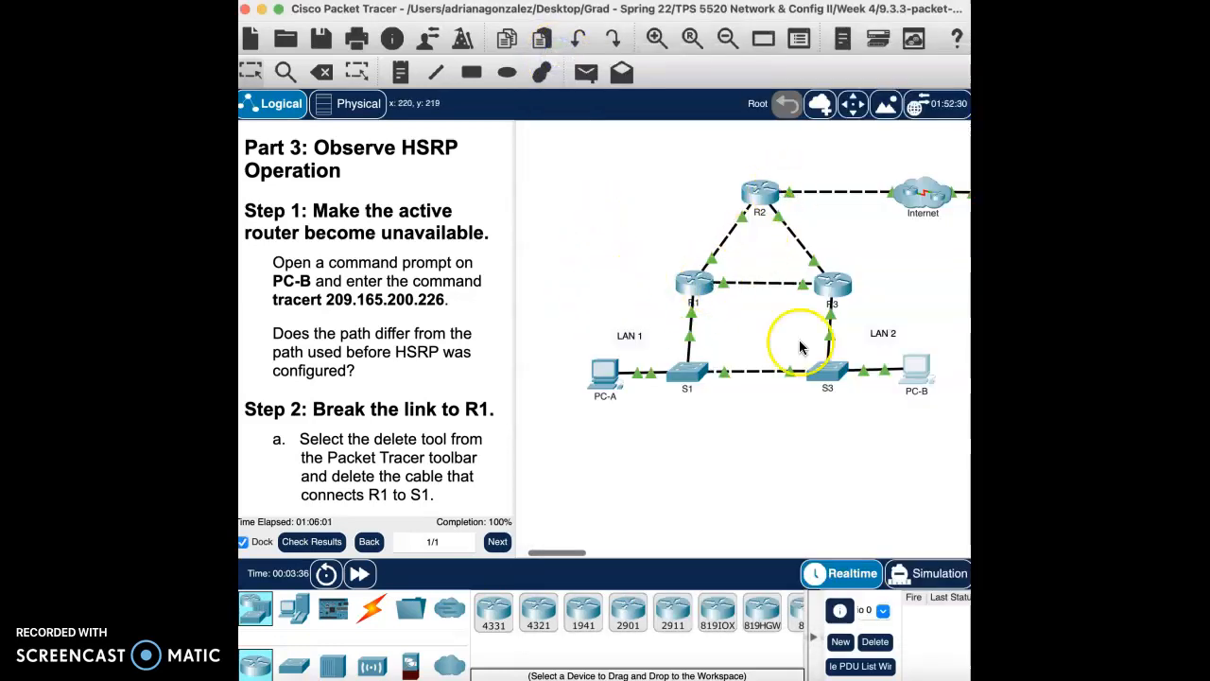
left_click(905, 364)
left_click(926, 179)
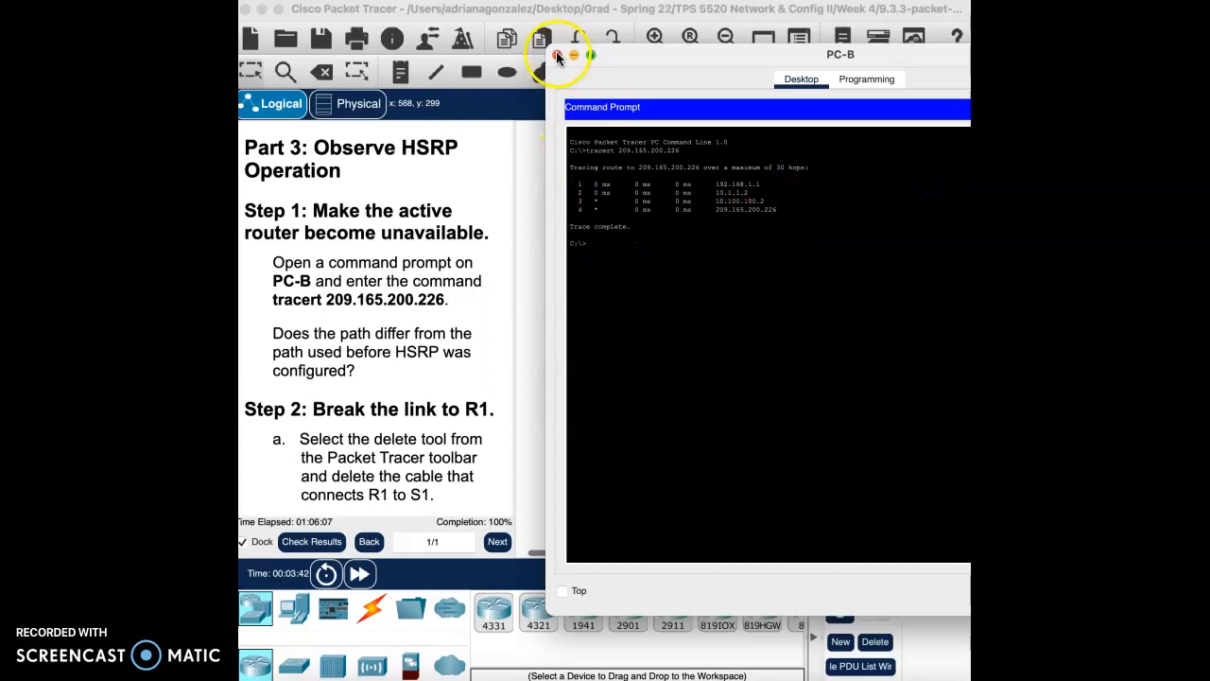
left_click(557, 56)
Step: Delete the cable between R1 and S1 with the Delete tool
left_click(312, 76)
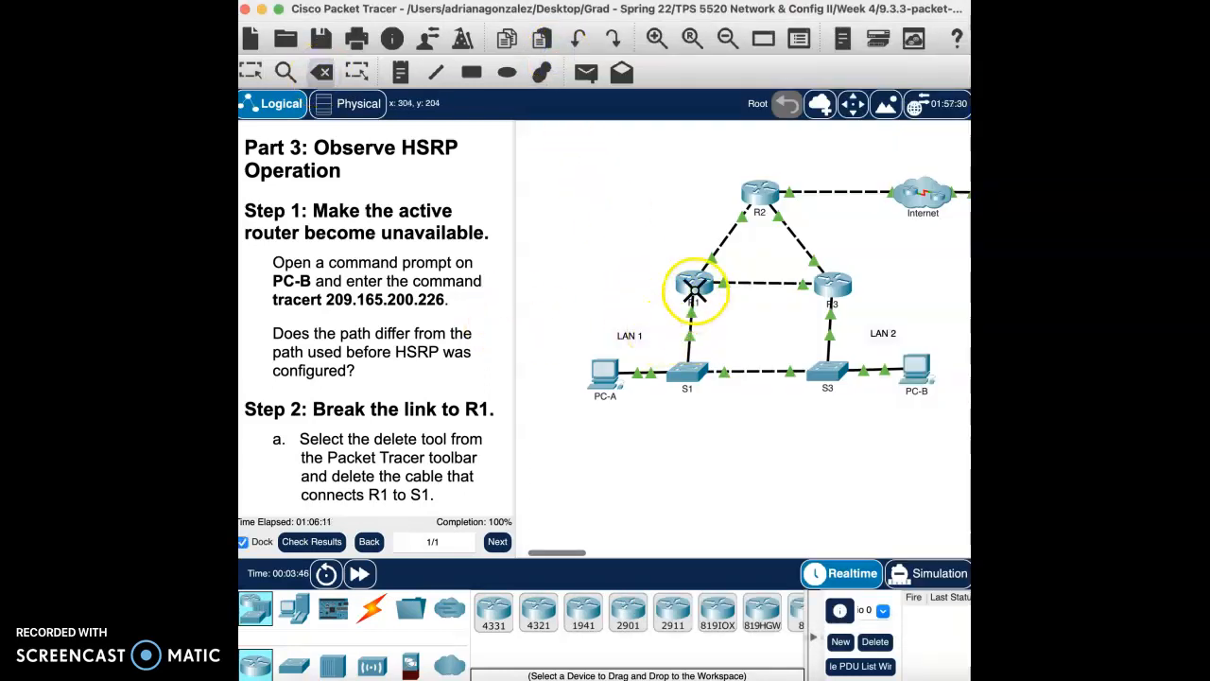
left_click(694, 338)
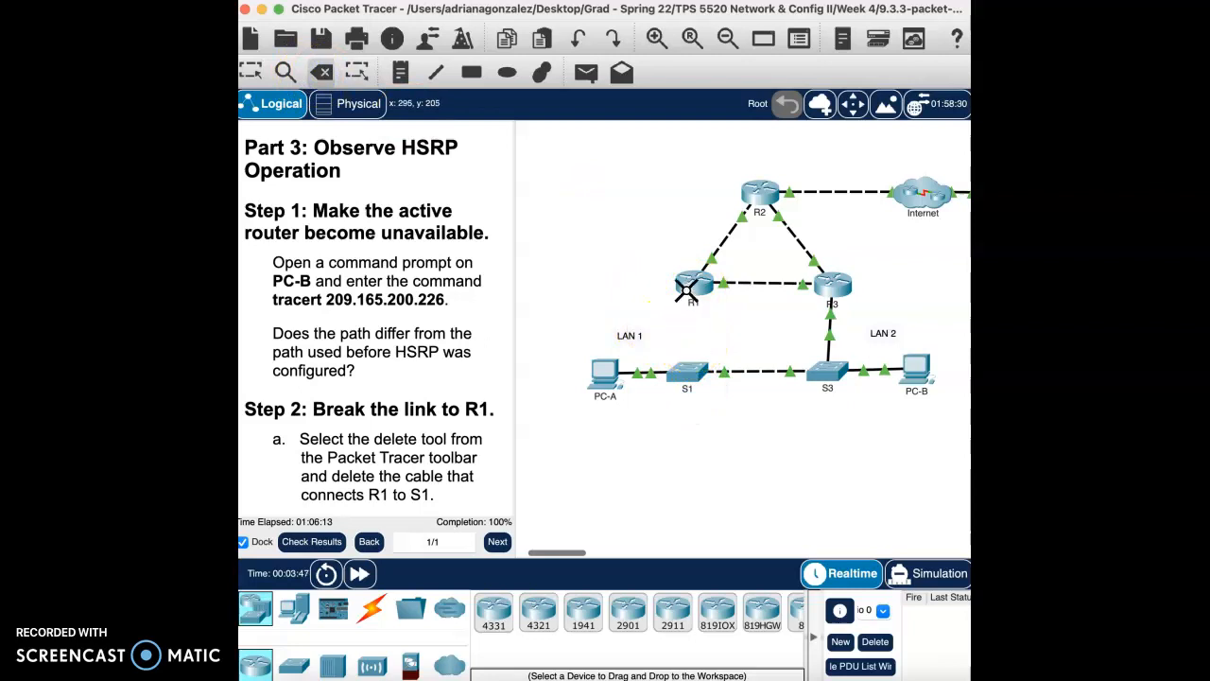
key("Escape")
scroll(454, 439, "down", 7)
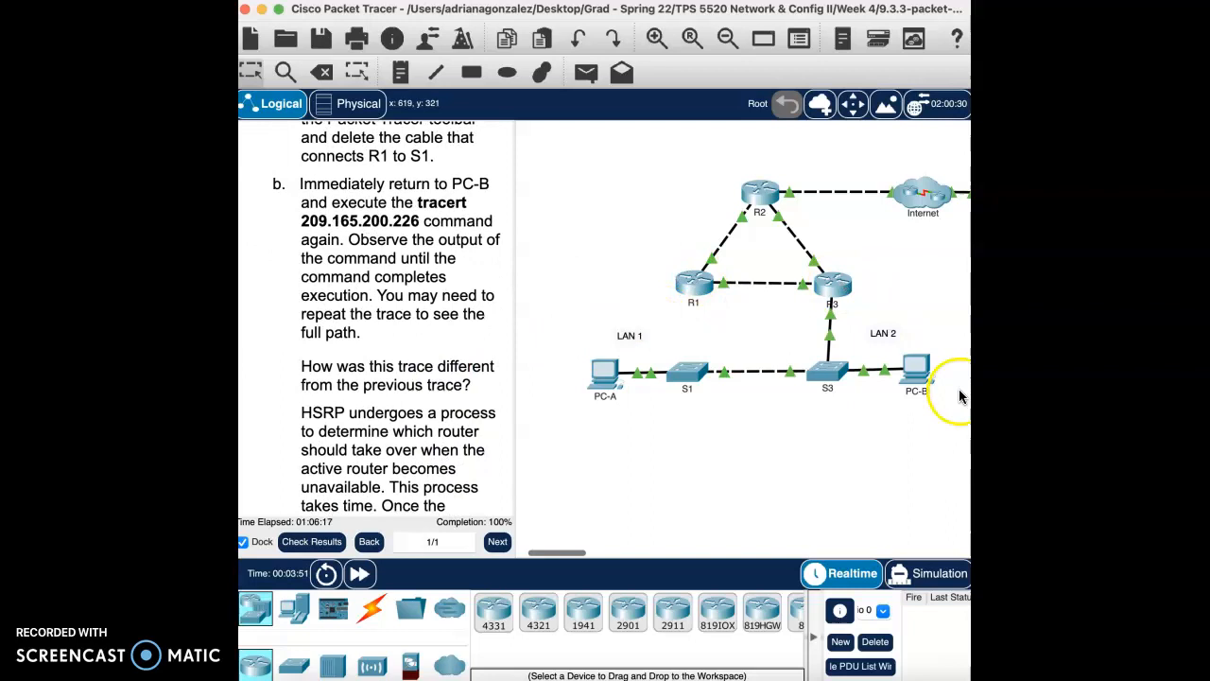
Step: Rerun tracert 209.165.200.226 on PC-B, now routed through 192.168.1.3
left_click(916, 369)
left_click(927, 163)
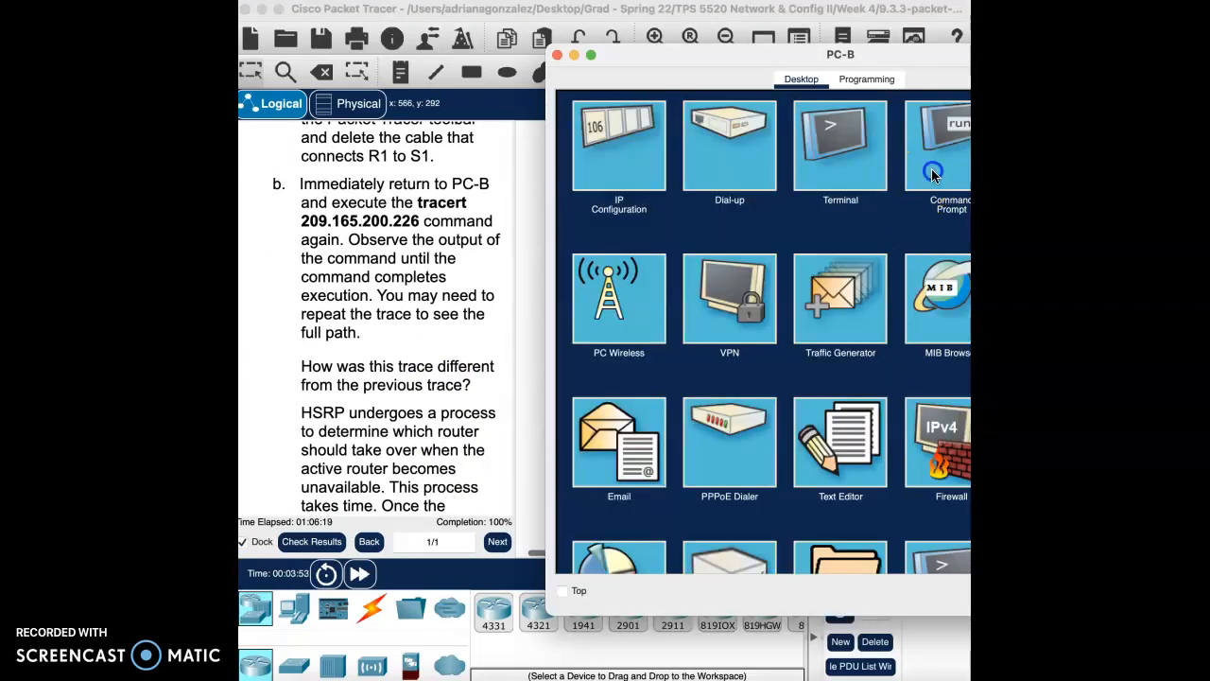
left_click(629, 242)
key("Up")
key("Return")
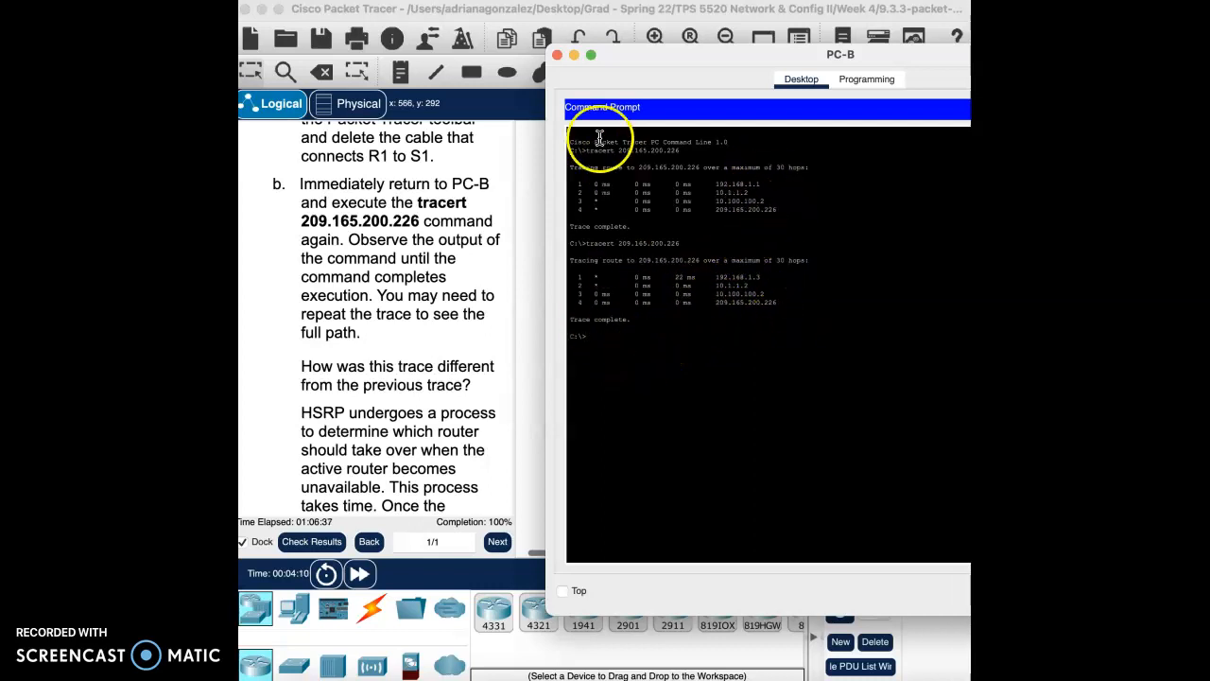
left_click(557, 55)
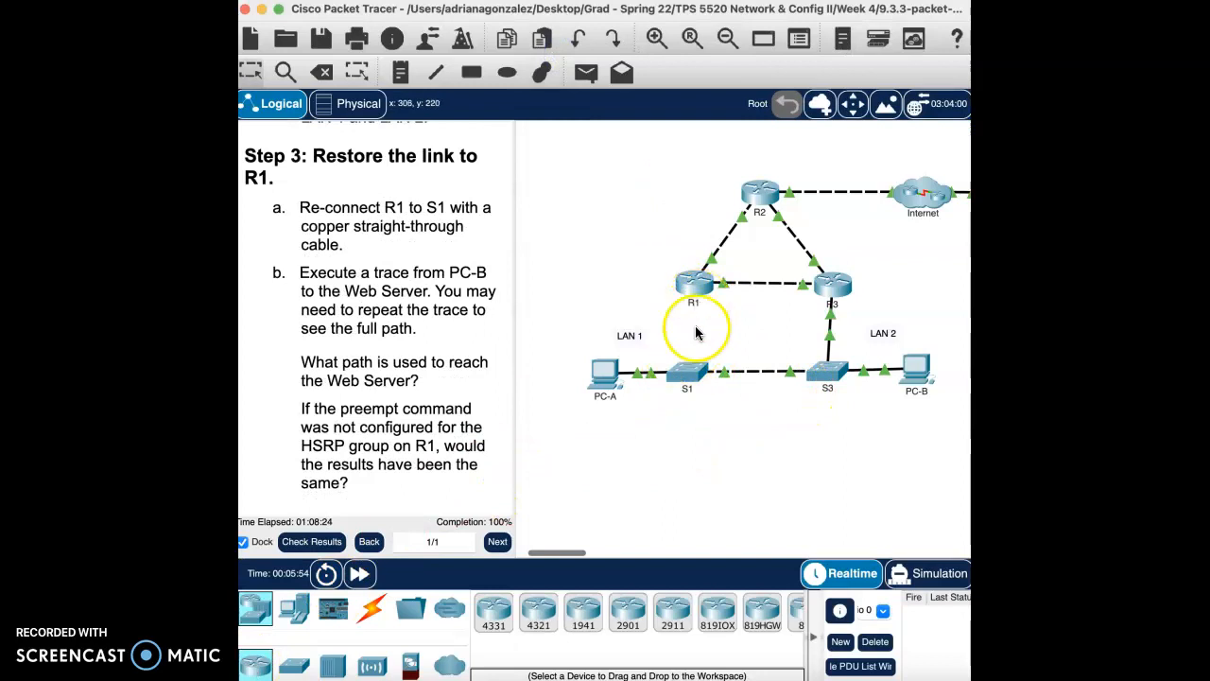
Step: Reconnect S1's GigabitEthernet0/2 to R1's GigabitEthernet port with a copper straight-through cable
left_click(363, 614)
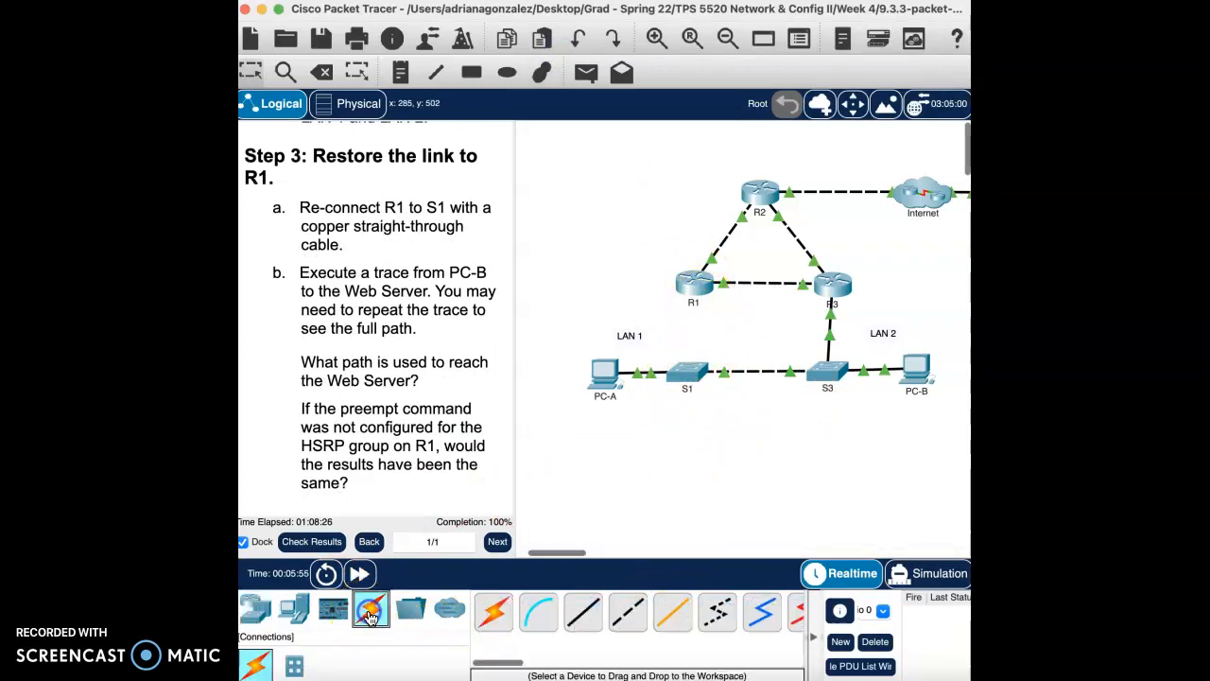
left_click(588, 615)
left_click(693, 378)
left_click(739, 419)
left_click(697, 280)
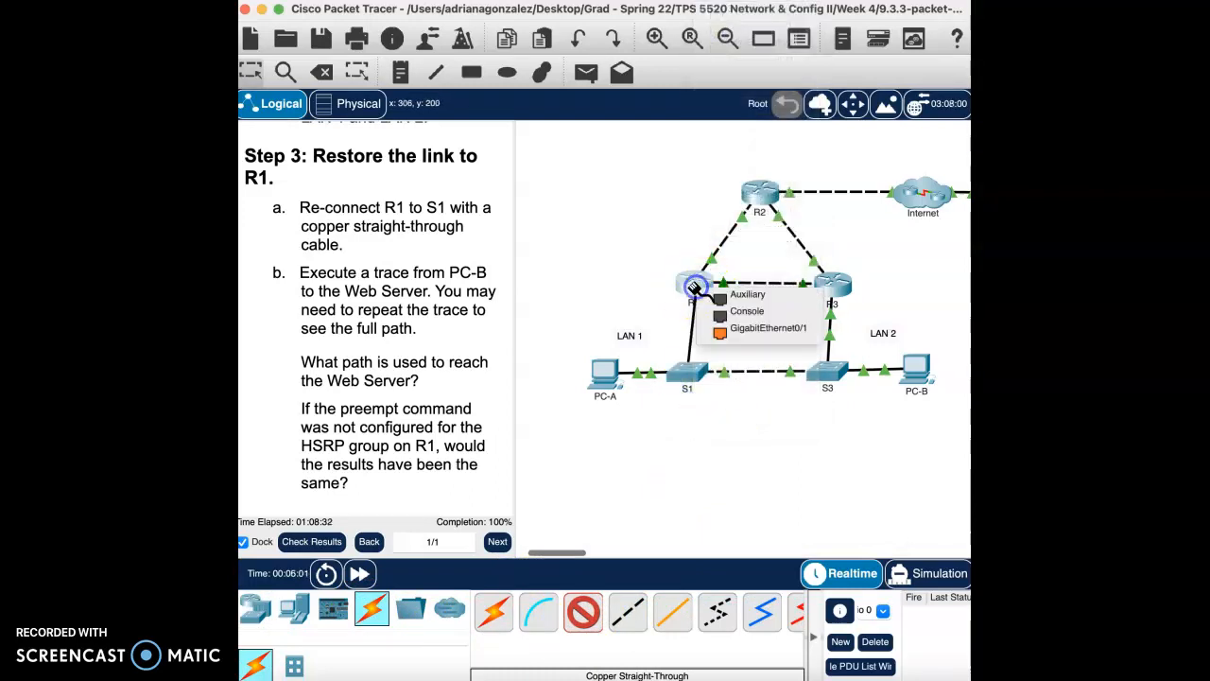
left_click(767, 330)
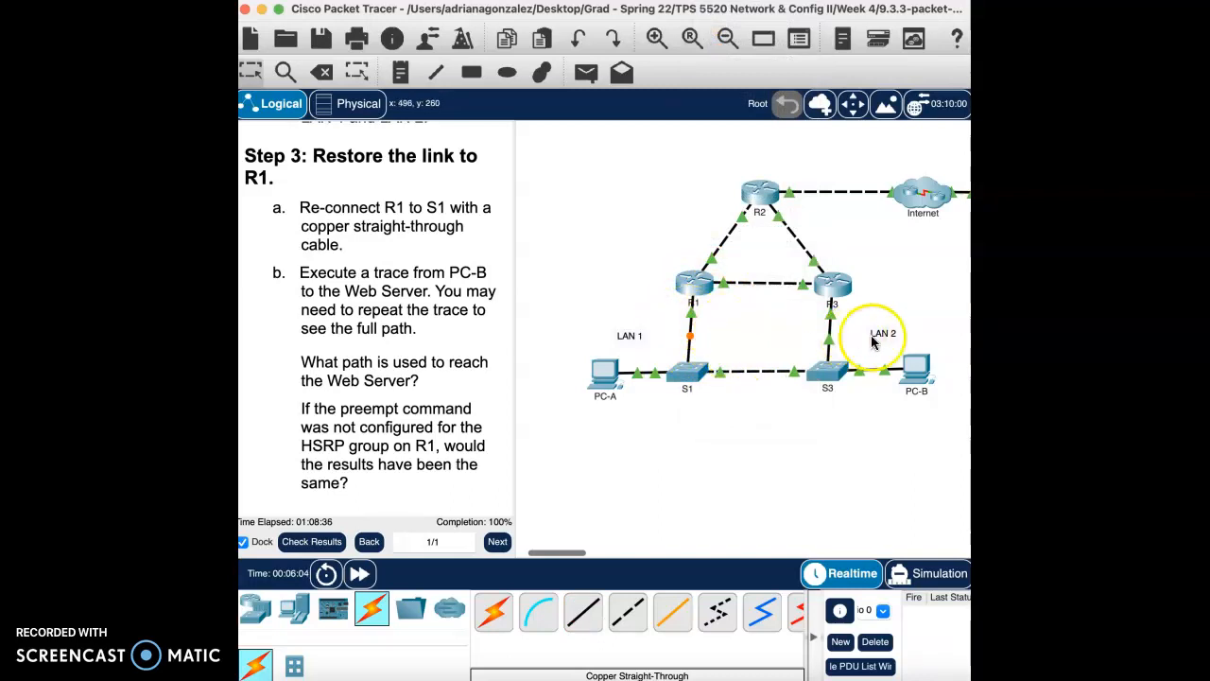
left_click(922, 367)
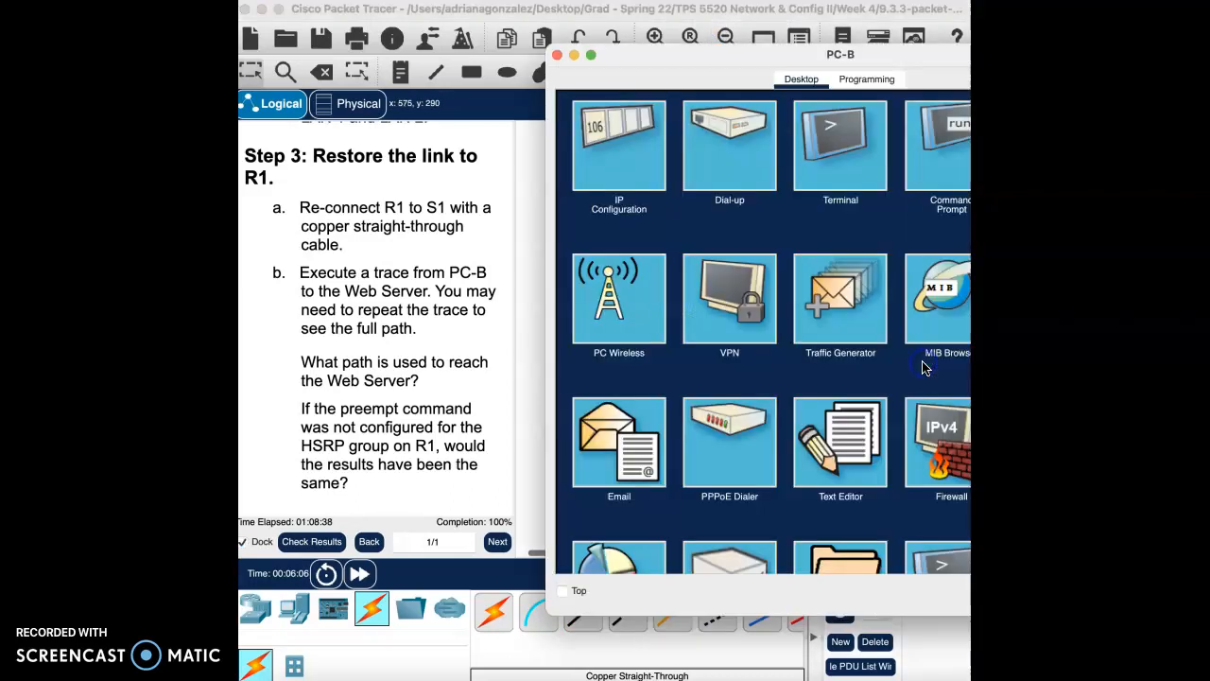
Step: Rerun tracert 209.165.200.226 on PC-B until the path returns via 192.168.1.1
left_click(925, 144)
left_click_drag(932, 54, 716, 71)
left_click(361, 349)
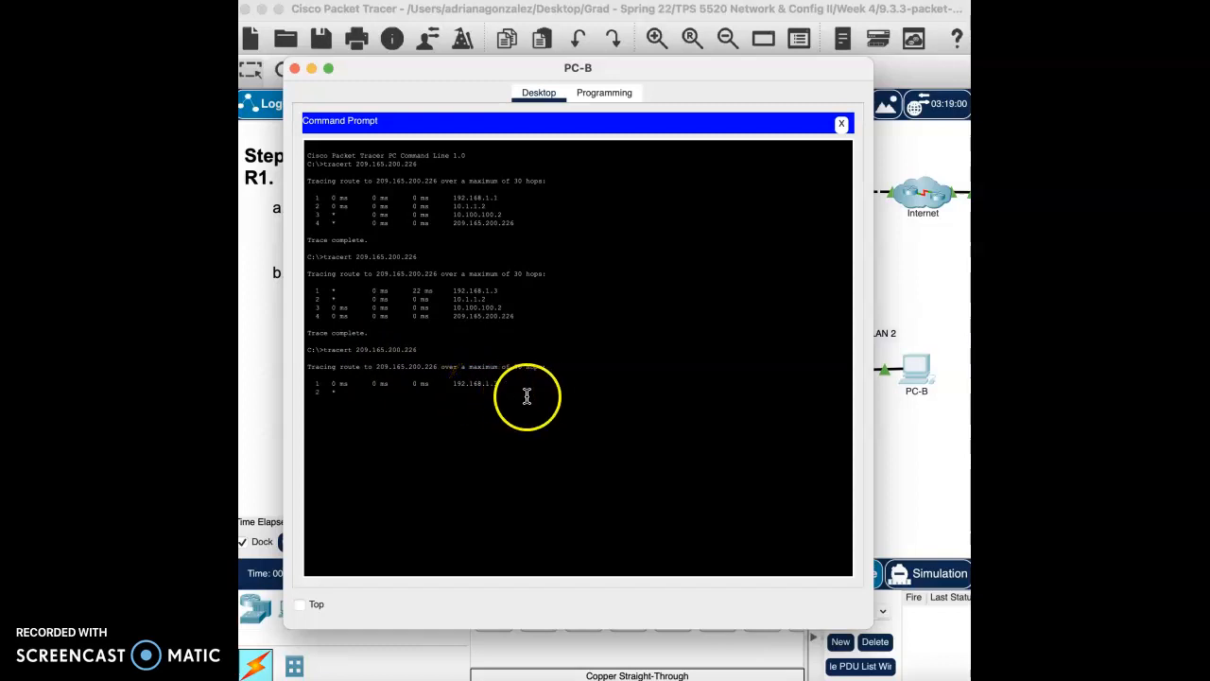
left_click_drag(586, 78, 620, 462)
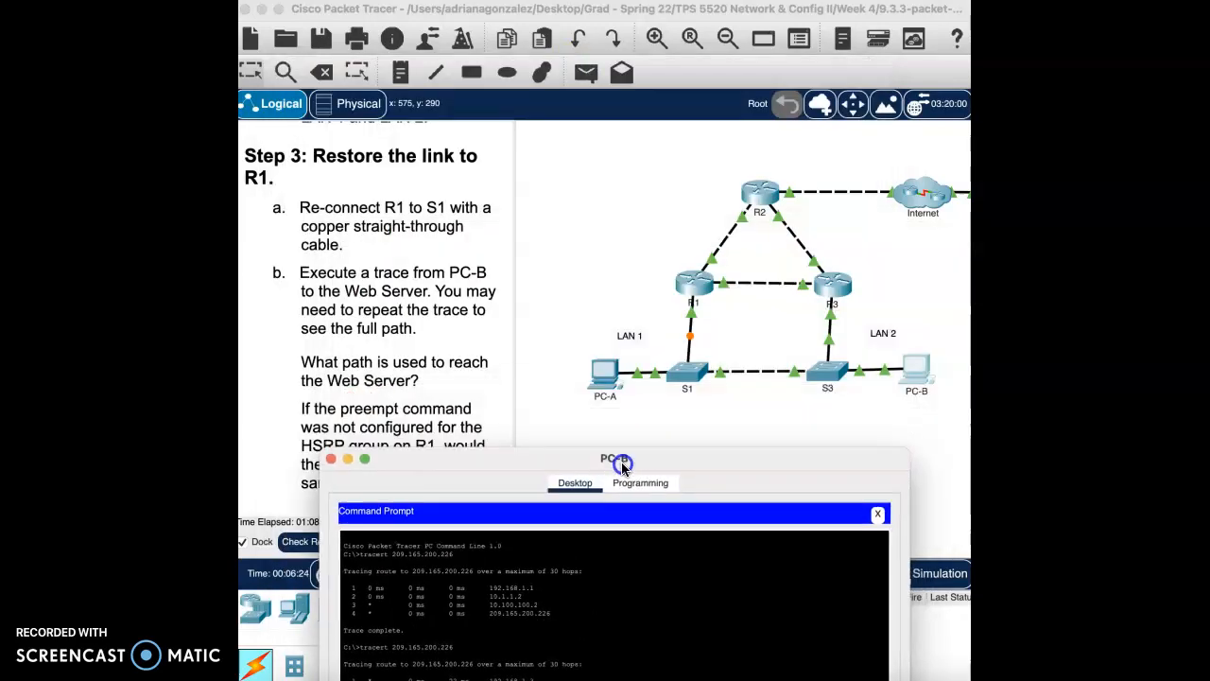
left_click(711, 345)
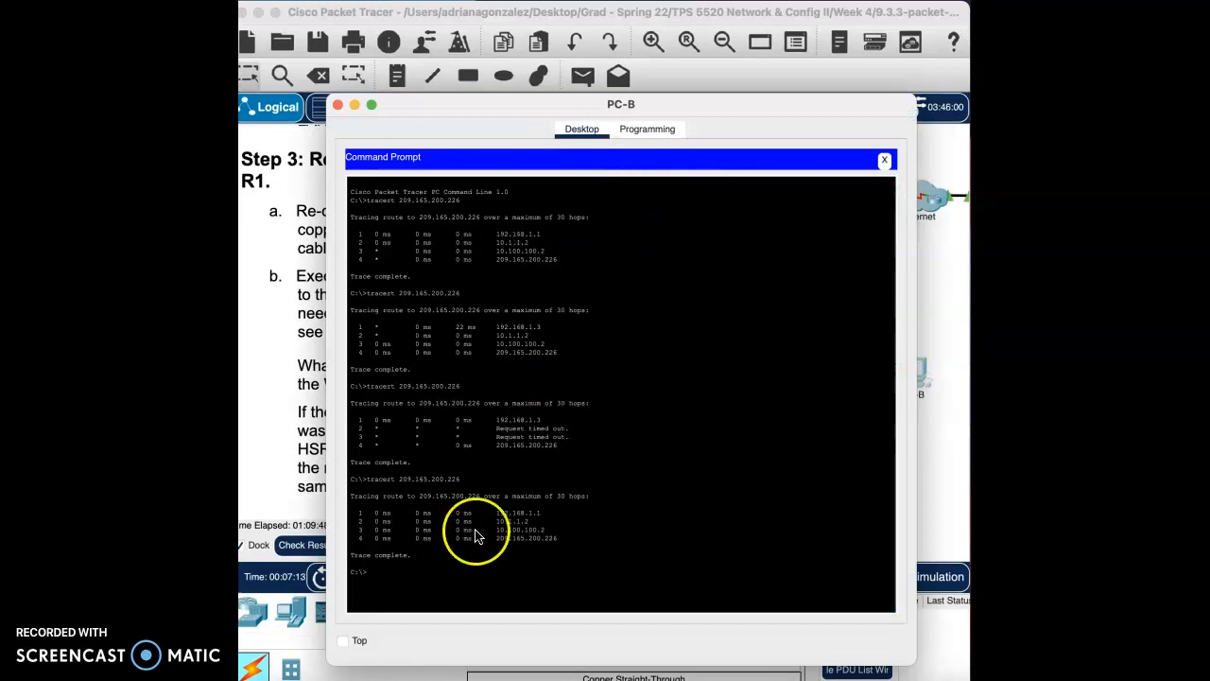
left_click_drag(727, 105, 705, 81)
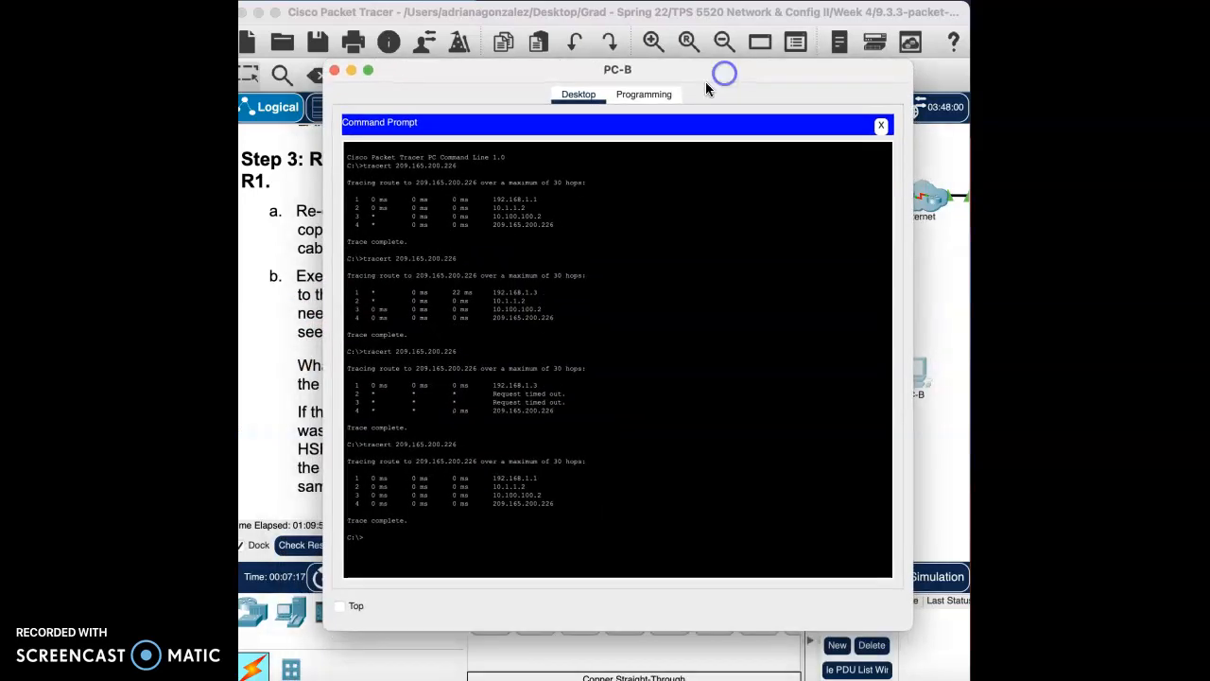
key("Return")
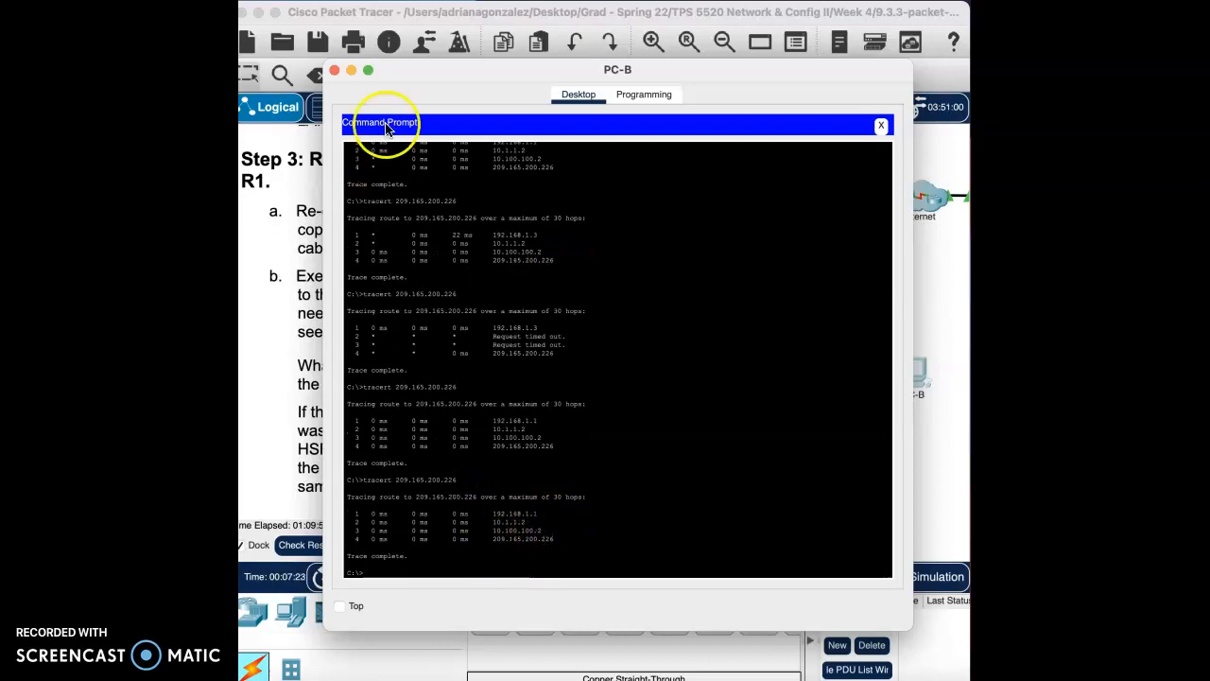
left_click(336, 72)
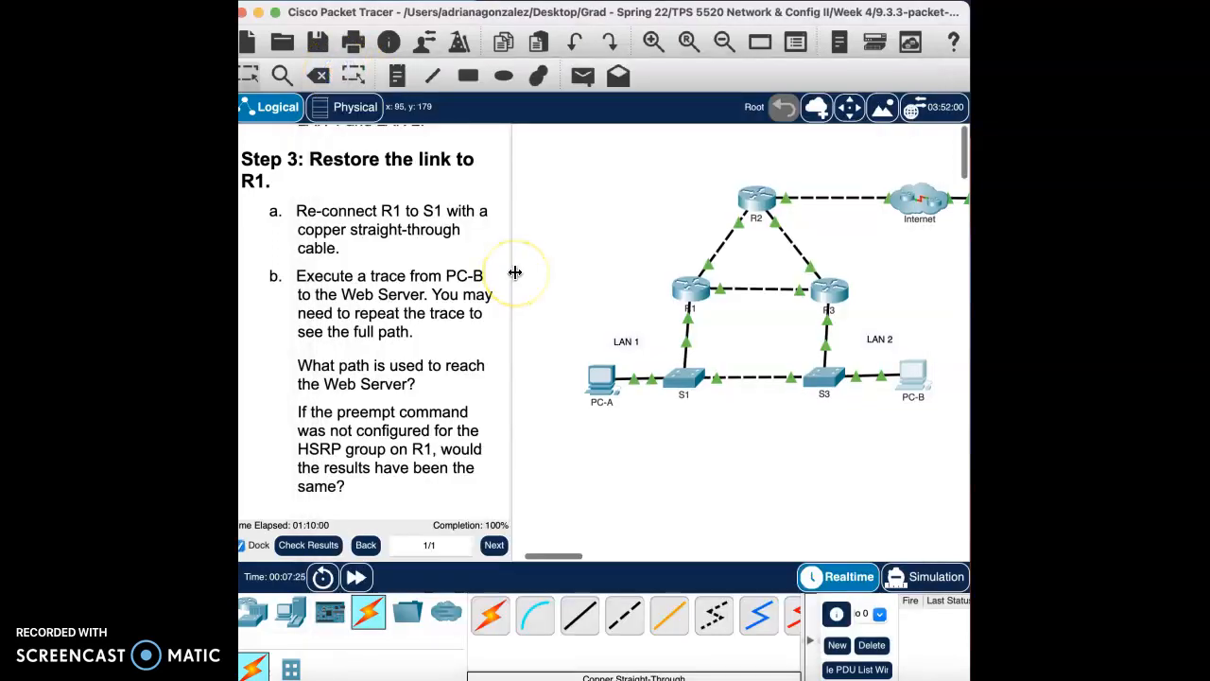